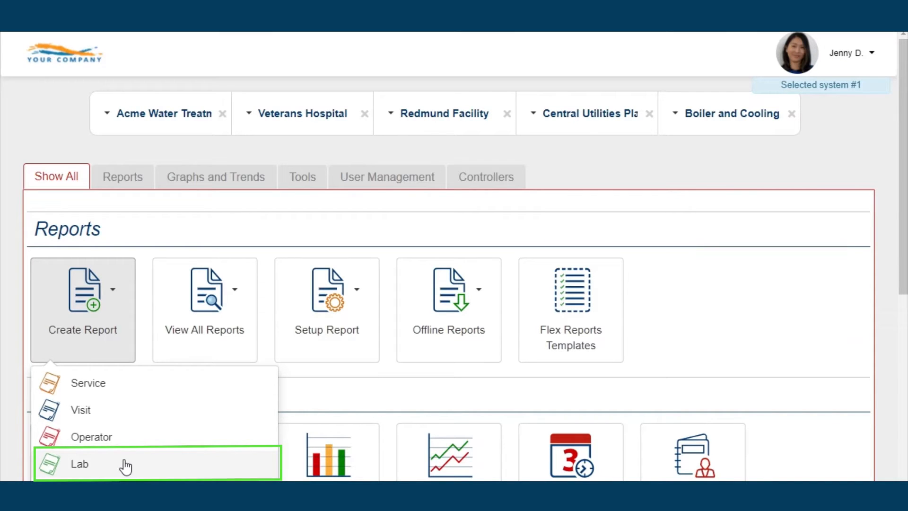
Examine the report types available for creation, including the list of Flex Reports
{"action": "scroll", "coordinate": [125, 466], "scroll_direction": "down", "scroll_amount": 3}
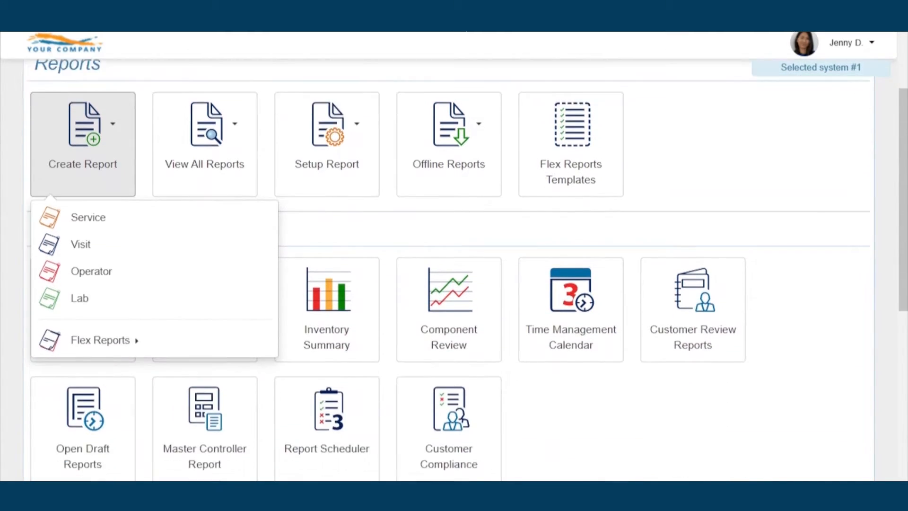
{"action": "scroll", "coordinate": [125, 466], "scroll_direction": "down", "scroll_amount": 1}
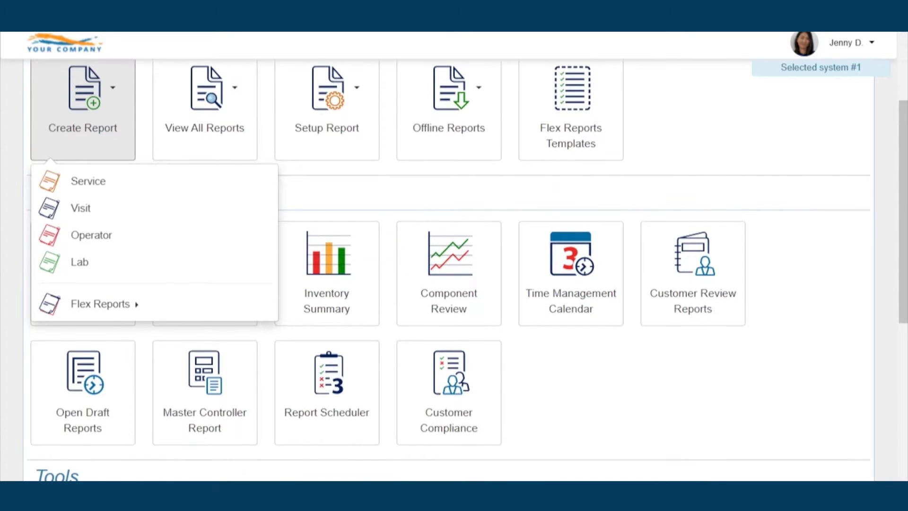
{"action": "left_click", "coordinate": [136, 314]}
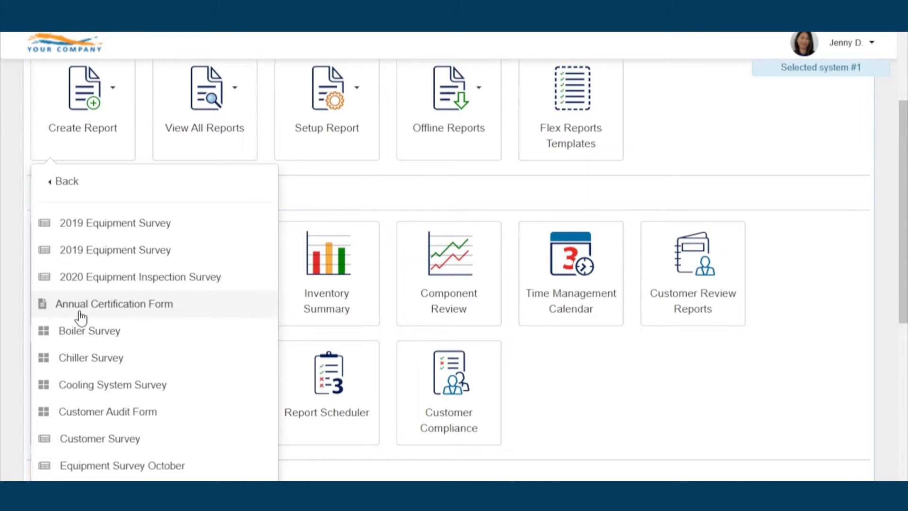
{"action": "left_click", "coordinate": [62, 184]}
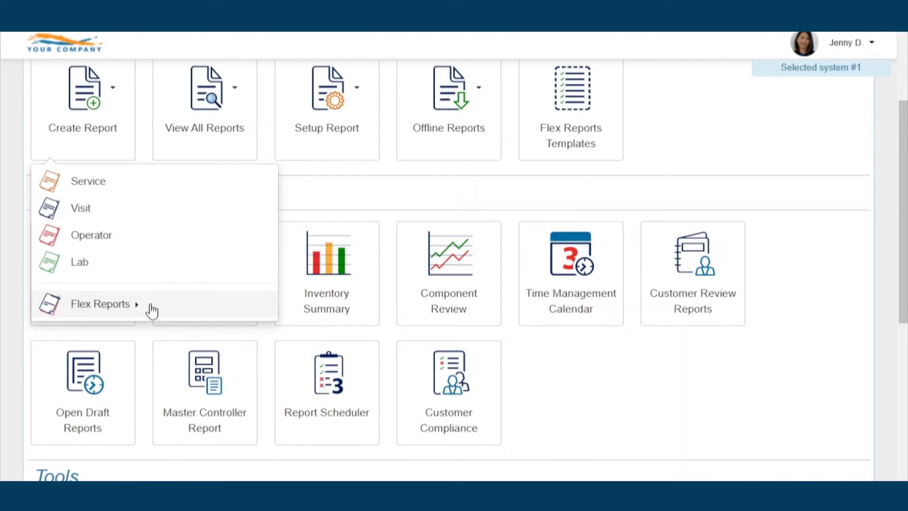
{"action": "scroll", "coordinate": [151, 311], "scroll_direction": "up", "scroll_amount": 5}
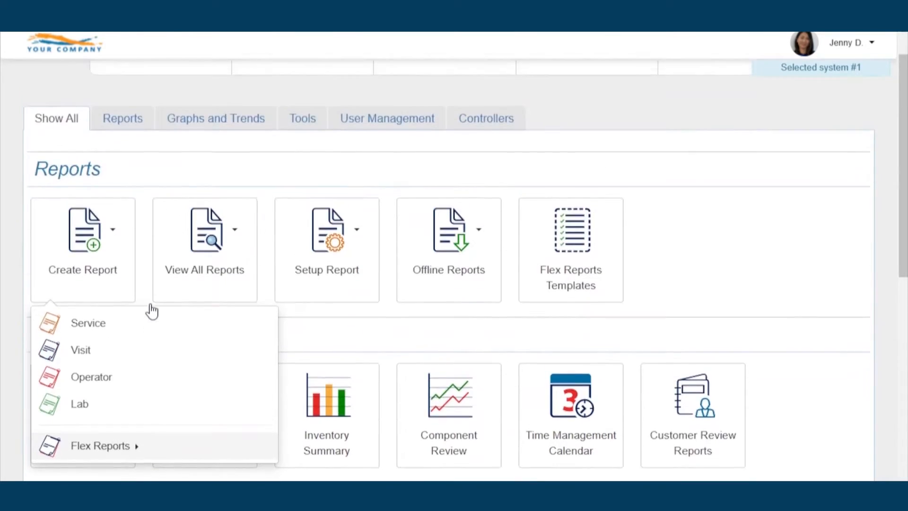
Clear the current customer selection and choose Veterans Hospital as the customer
{"action": "left_click", "coordinate": [364, 112]}
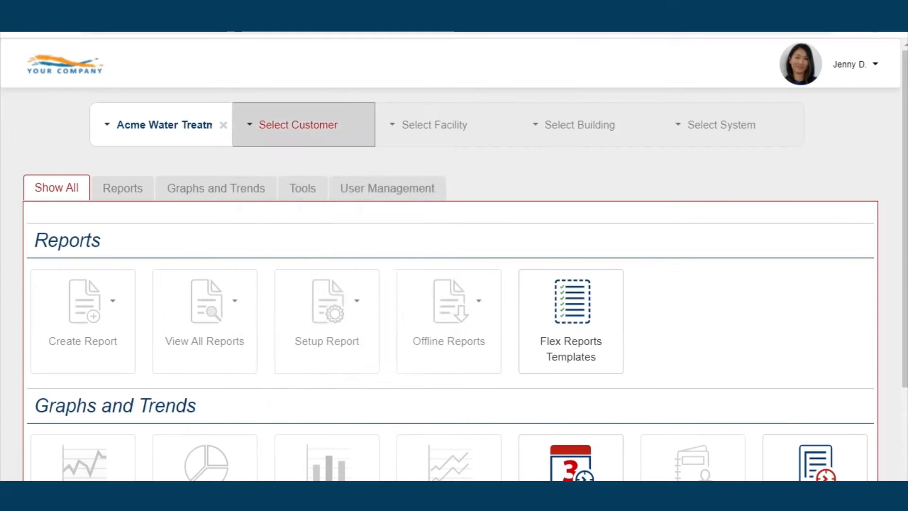
{"action": "left_click", "coordinate": [287, 126]}
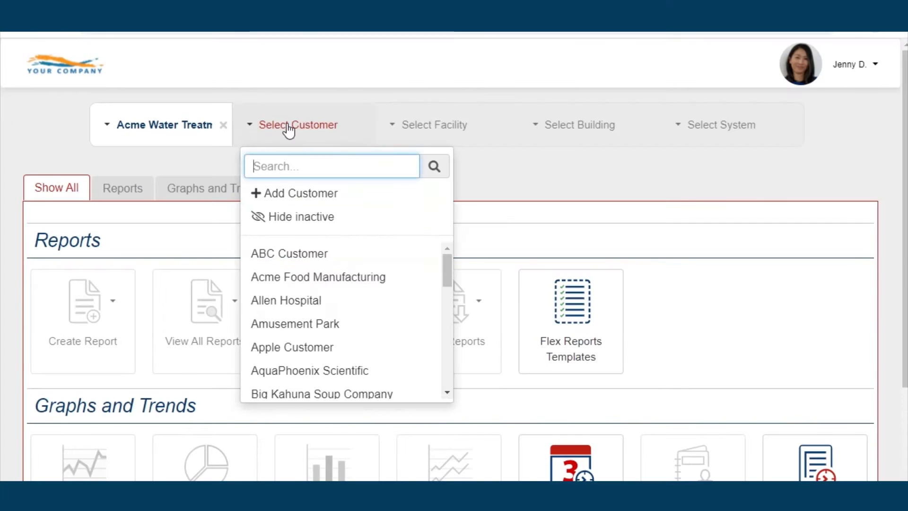
{"action": "scroll", "coordinate": [289, 276], "scroll_direction": "down", "scroll_amount": 6}
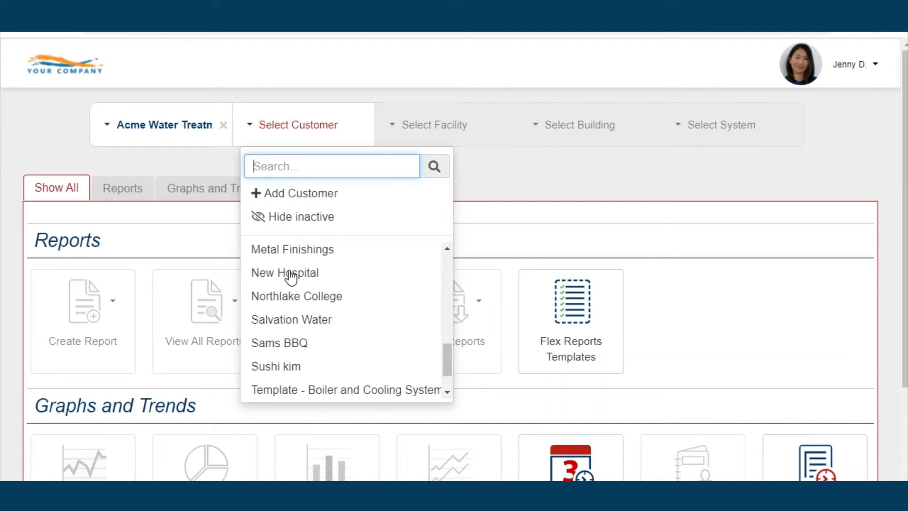
{"action": "scroll", "coordinate": [289, 276], "scroll_direction": "down", "scroll_amount": 2}
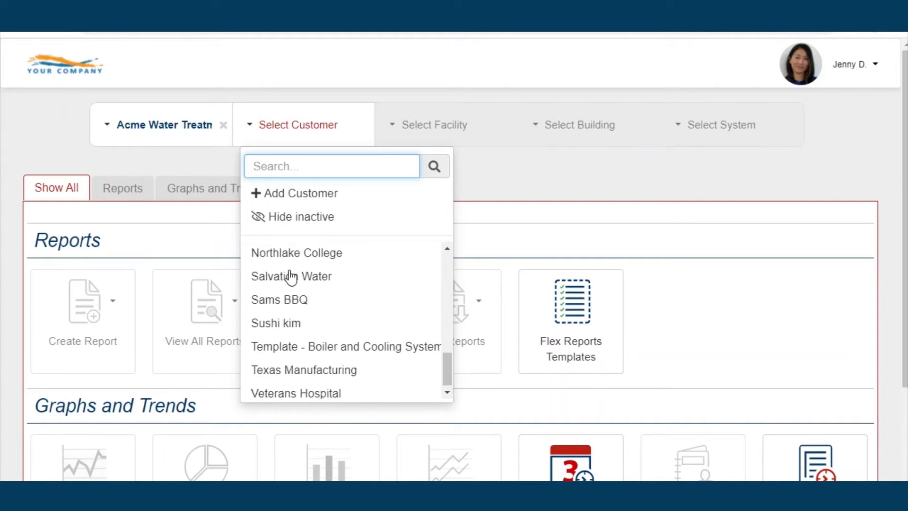
{"action": "left_click", "coordinate": [314, 387]}
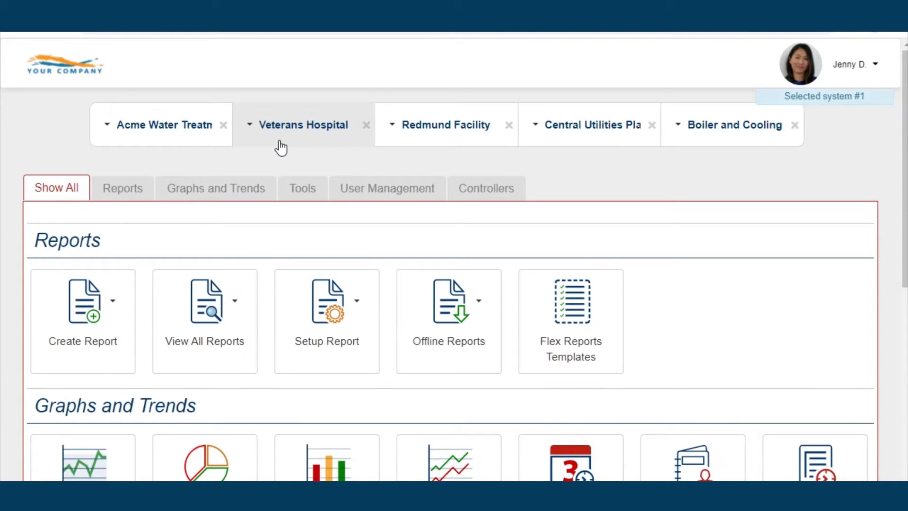
Create a new Service report and change its title to "Cooling and Boiler Site Visit"
{"action": "left_click", "coordinate": [96, 285]}
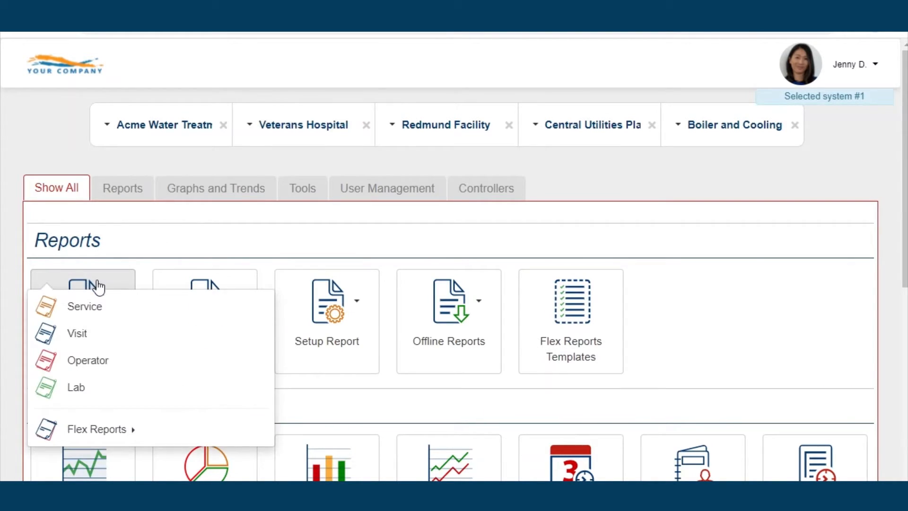
{"action": "left_click", "coordinate": [90, 306]}
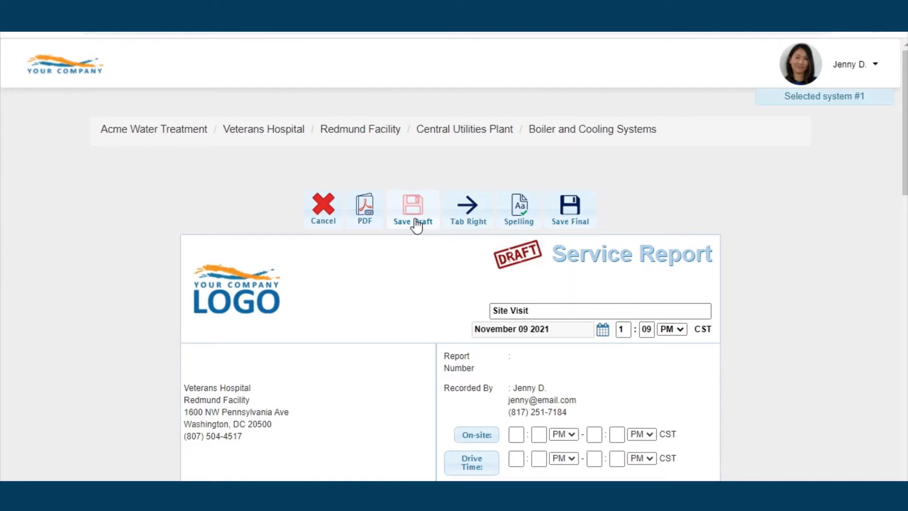
{"action": "left_click_drag", "start_coordinate": [557, 311], "coordinate": [462, 311]}
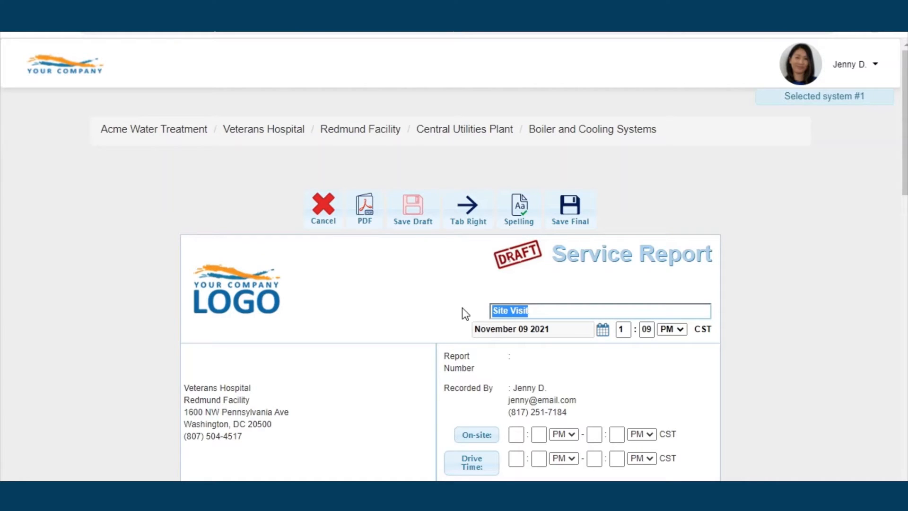
{"action": "left_click", "coordinate": [492, 310]}
{"action": "type", "text": "Cool"}
{"action": "type", "text": "ing a"}
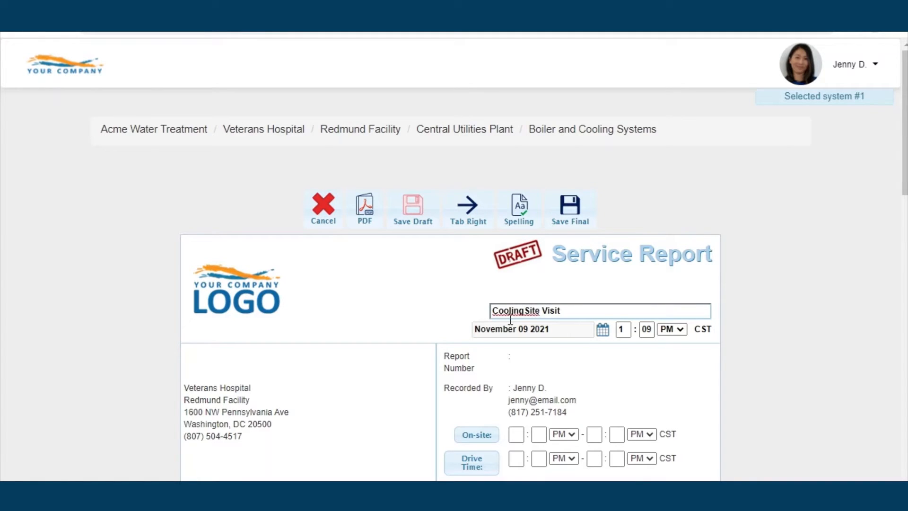
{"action": "type", "text": "nd Boiler"}
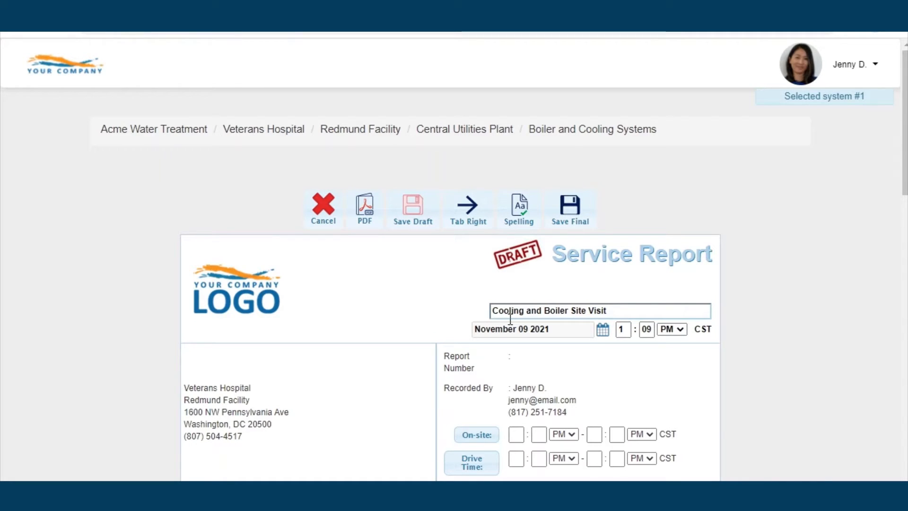
Set the report date to November 1, 2021 and the report time to 10:00 AM
{"action": "left_click", "coordinate": [604, 331]}
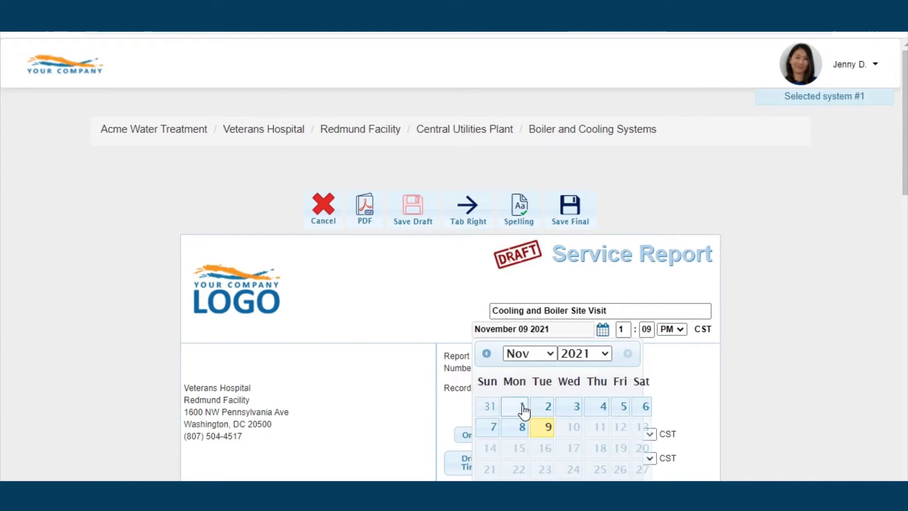
{"action": "left_click", "coordinate": [523, 410]}
{"action": "key", "text": "Tab"}
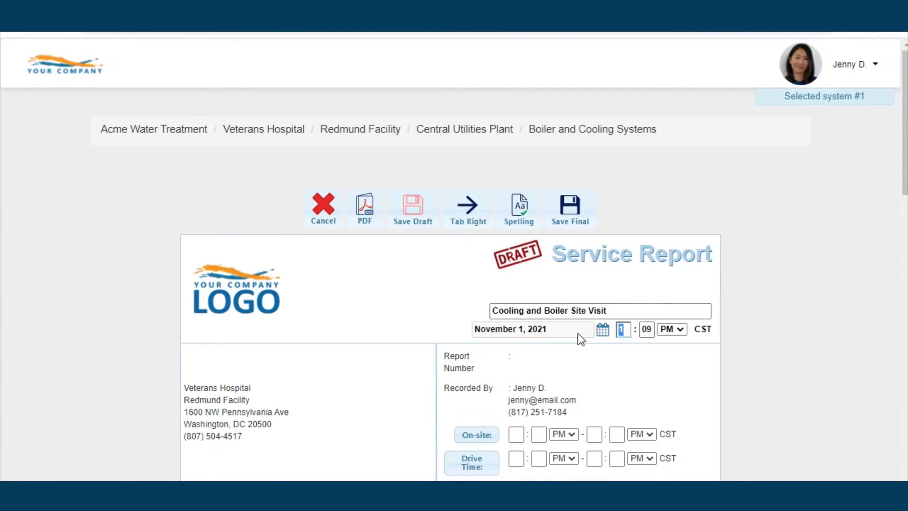
{"action": "type", "text": "10"}
{"action": "key", "text": "Tab"}
{"action": "type", "text": "09"}
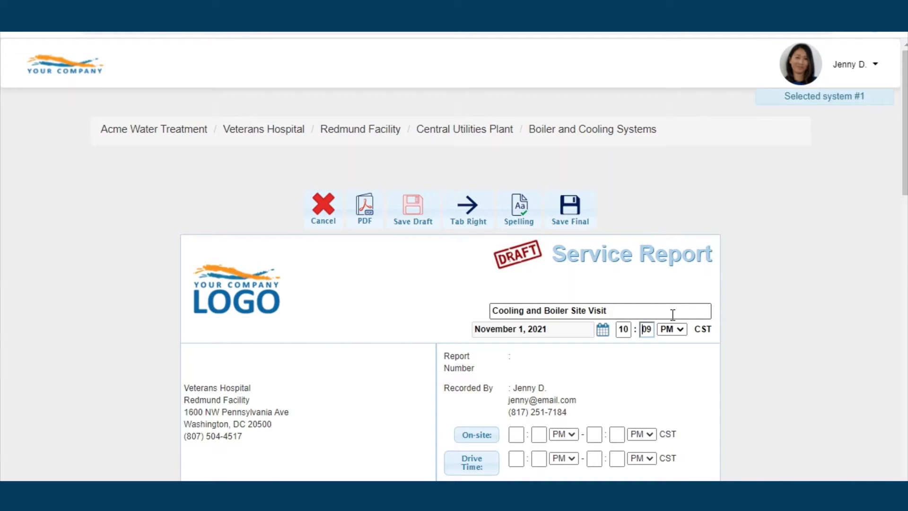
{"action": "key", "text": "BackSpace"}
{"action": "key", "text": "BackSpace"}
{"action": "type", "text": "00"}
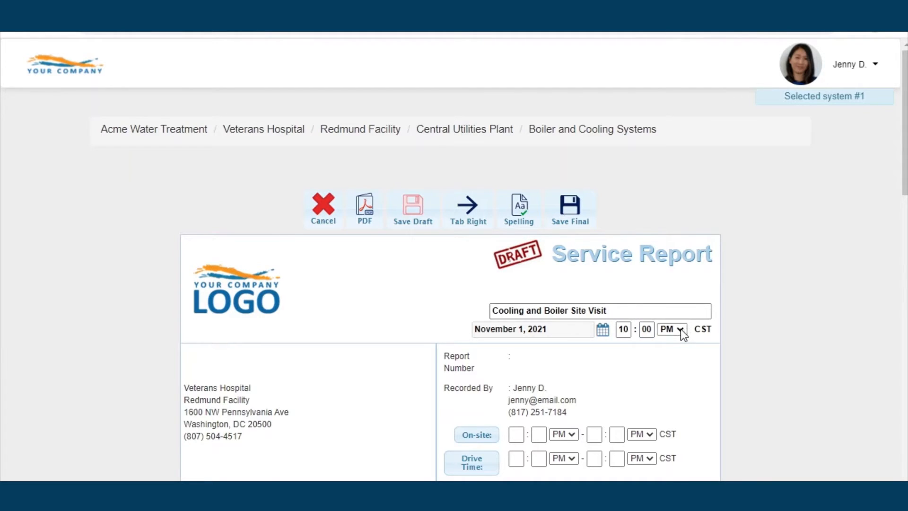
{"action": "left_click", "coordinate": [678, 343]}
Check the customer name, the facility's contact details and the Recorded By information in the report header
{"action": "left_click_drag", "start_coordinate": [185, 389], "coordinate": [256, 387]}
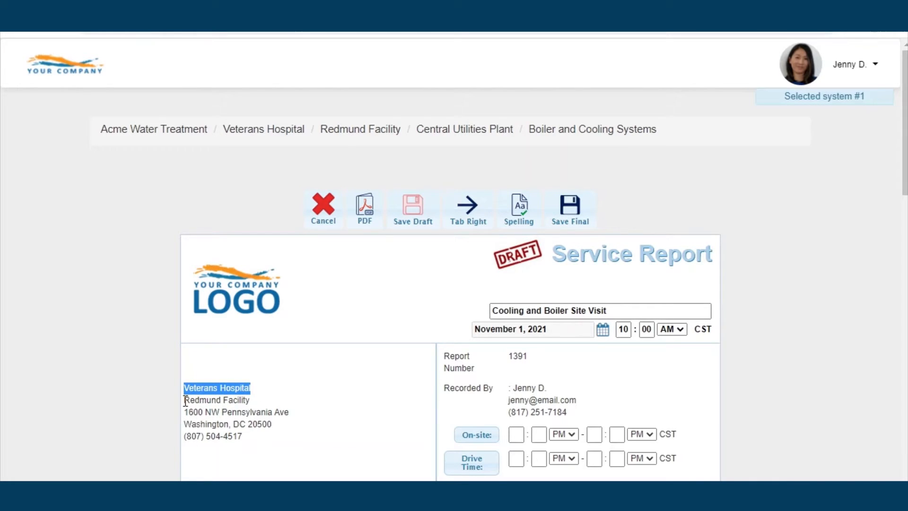
{"action": "left_click_drag", "start_coordinate": [184, 400], "coordinate": [299, 438]}
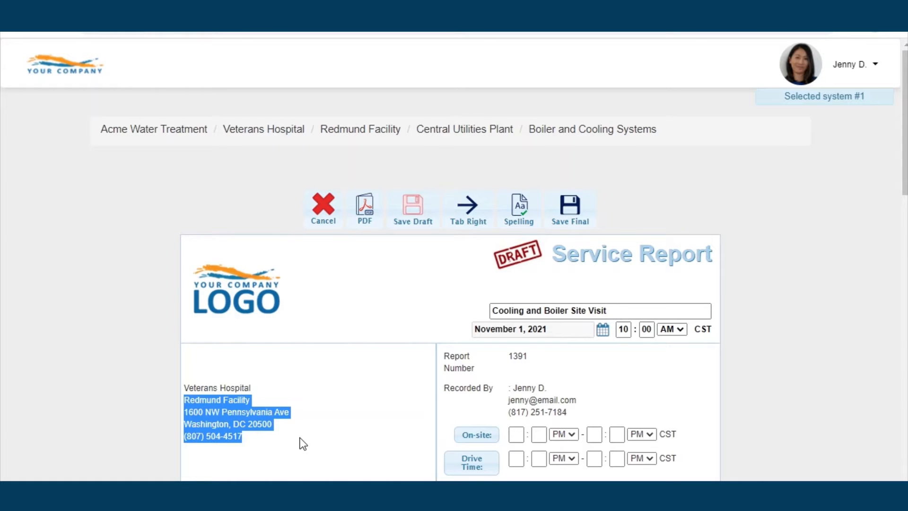
{"action": "left_click", "coordinate": [299, 438]}
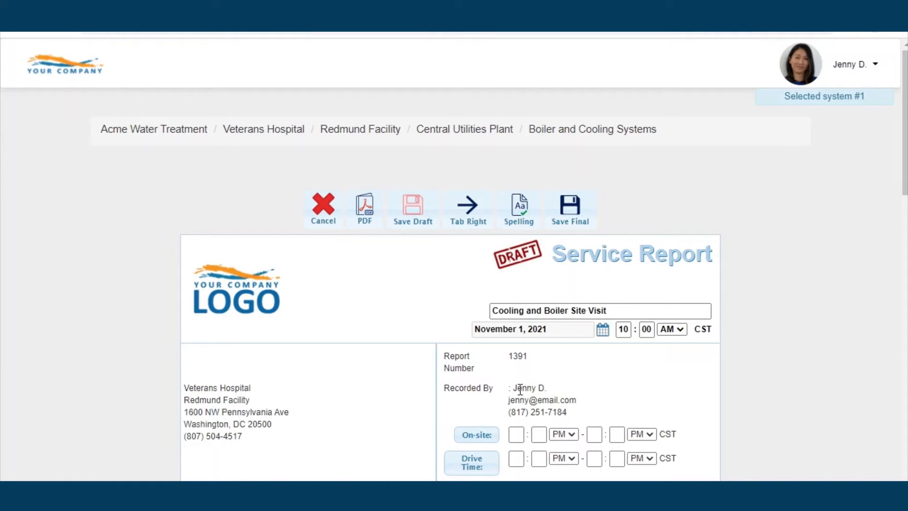
{"action": "left_click_drag", "start_coordinate": [515, 387], "coordinate": [596, 417]}
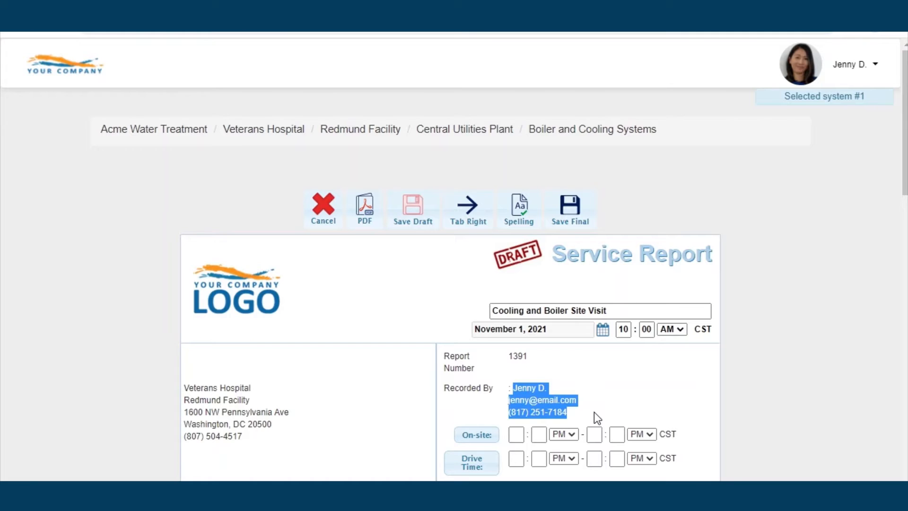
{"action": "left_click", "coordinate": [594, 412]}
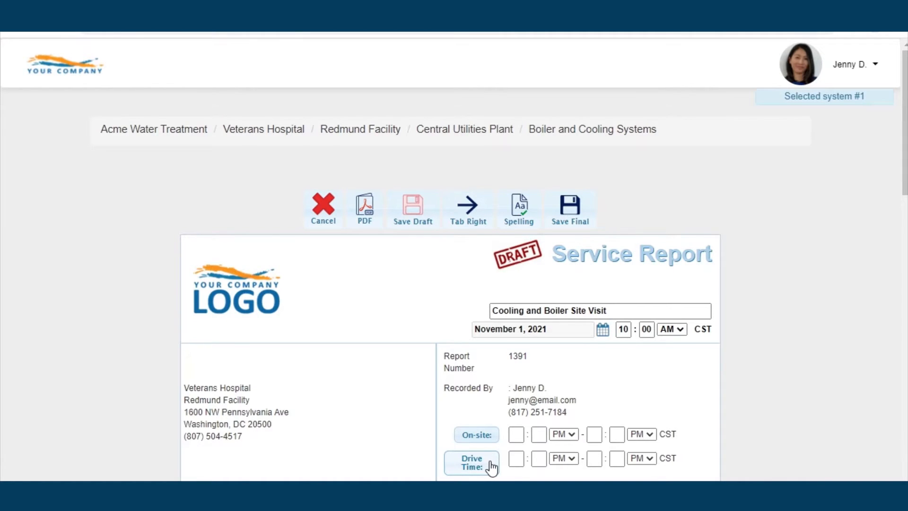
Enter the on-site time as 09:00 AM to 10:00 AM
{"action": "left_click", "coordinate": [516, 434]}
{"action": "type", "text": "0200"}
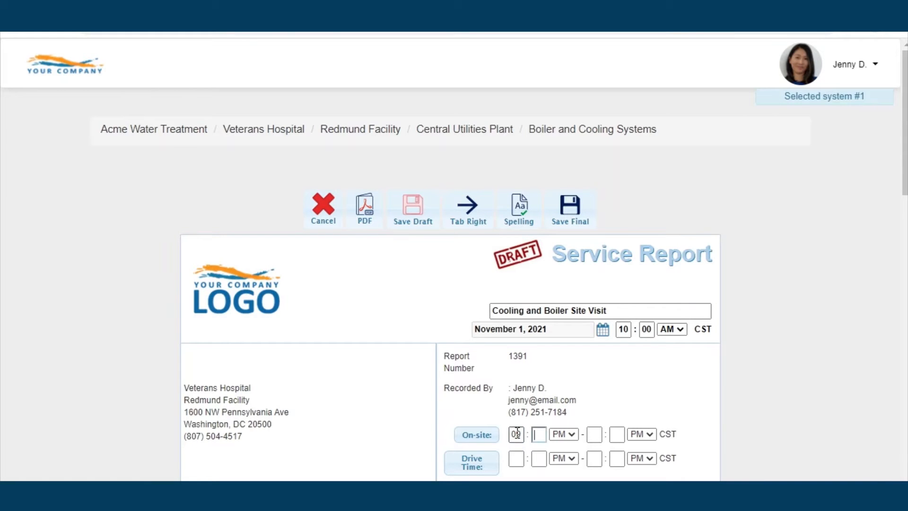
{"action": "left_click", "coordinate": [565, 433]}
{"action": "left_click", "coordinate": [567, 444]}
{"action": "left_click", "coordinate": [599, 431]}
{"action": "type", "text": "1000"}
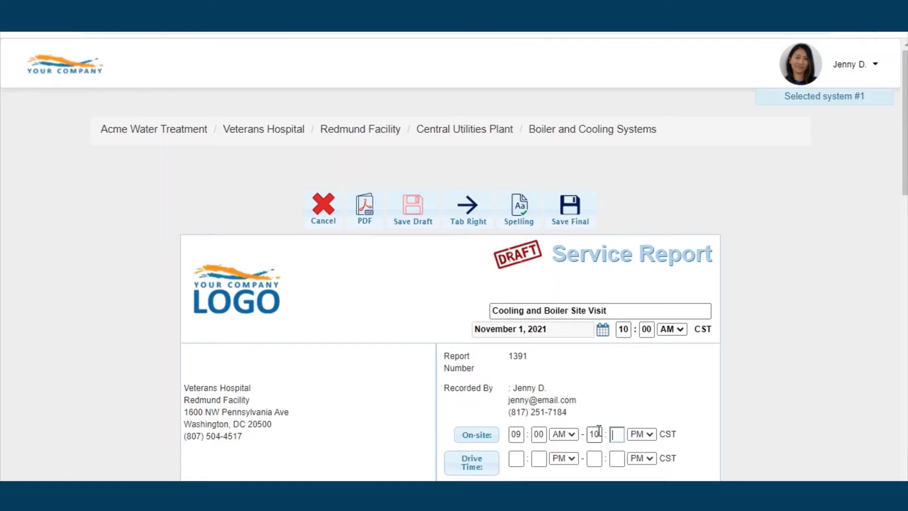
{"action": "left_click", "coordinate": [642, 434]}
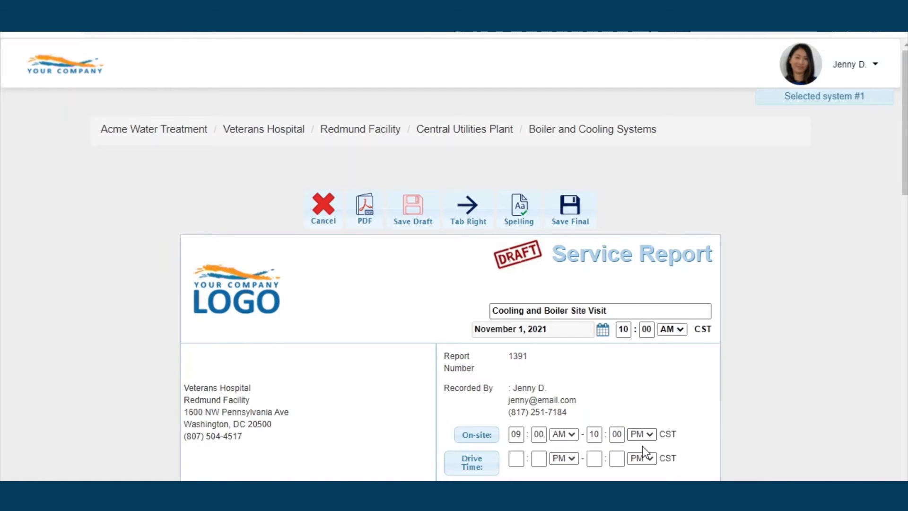
{"action": "left_click", "coordinate": [642, 446]}
Enter the drive time as 08:30 AM to 09:00 AM
{"action": "left_click", "coordinate": [520, 458]}
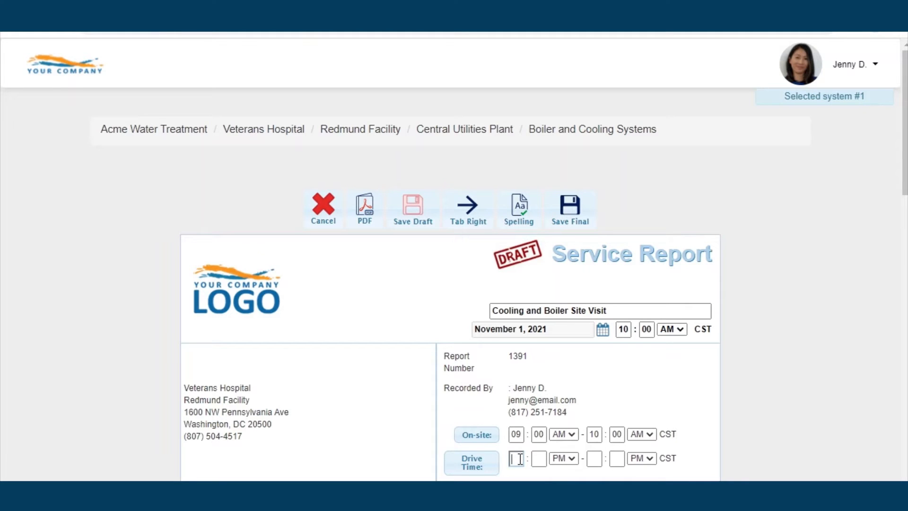
{"action": "type", "text": "0830a"}
{"action": "left_click", "coordinate": [596, 458]}
{"action": "type", "text": "09"}
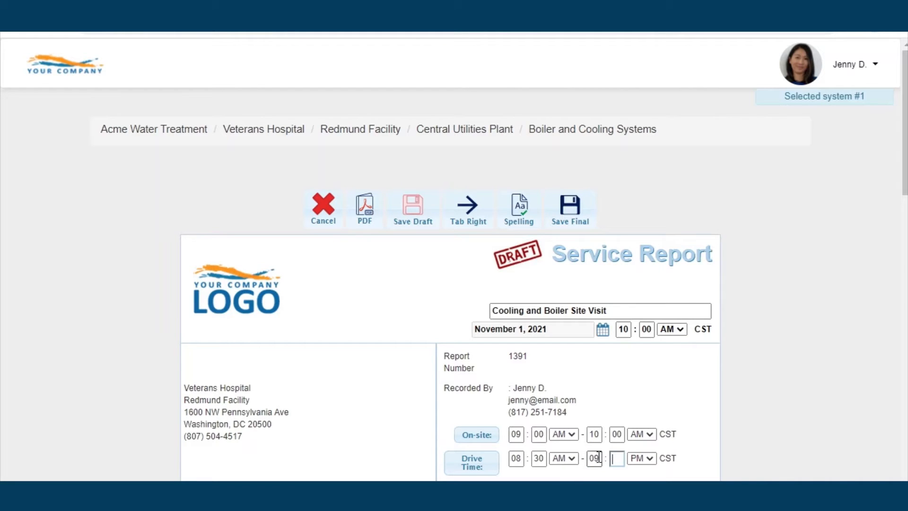
{"action": "type", "text": "00a"}
Examine the test table's Central Utilities Plant system heading and its column headings from City Water to Boiler 3
{"action": "scroll", "coordinate": [691, 445], "scroll_direction": "down", "scroll_amount": 10}
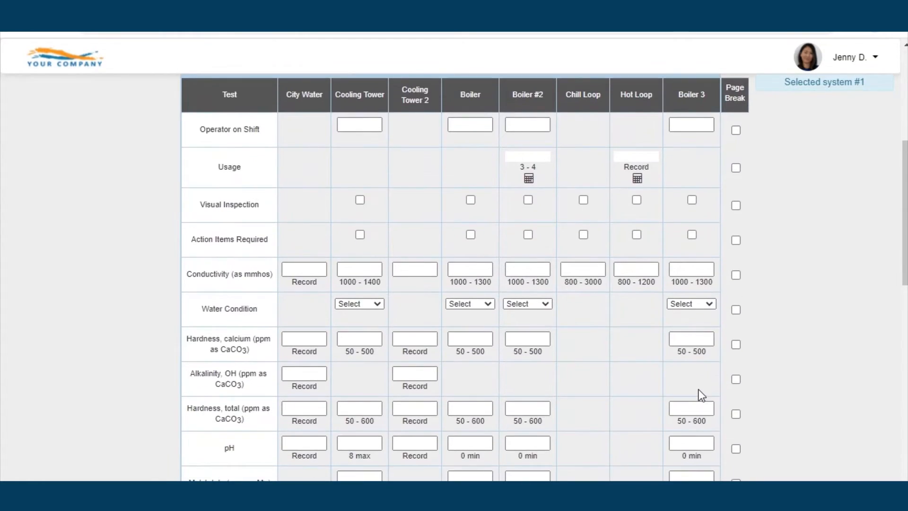
{"action": "scroll", "coordinate": [698, 390], "scroll_direction": "up", "scroll_amount": 2}
{"action": "left_click_drag", "start_coordinate": [344, 138], "coordinate": [540, 135]}
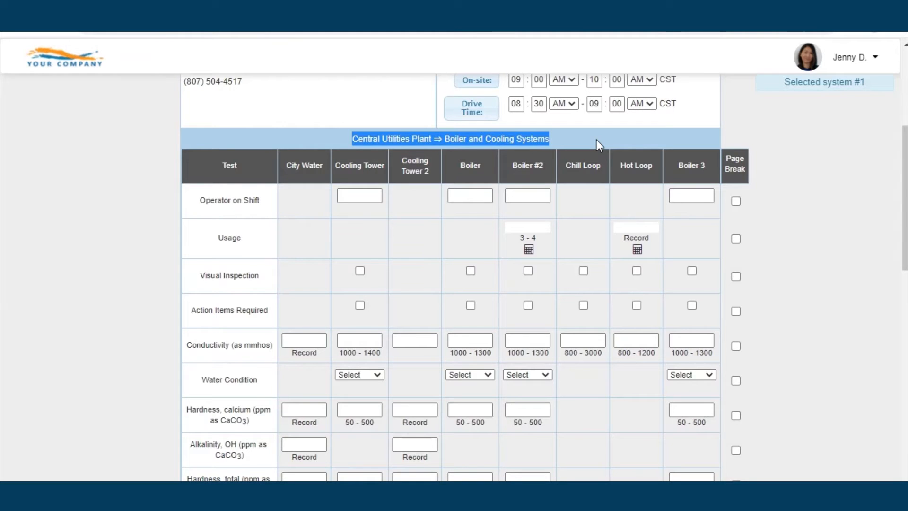
{"action": "left_click", "coordinate": [596, 140]}
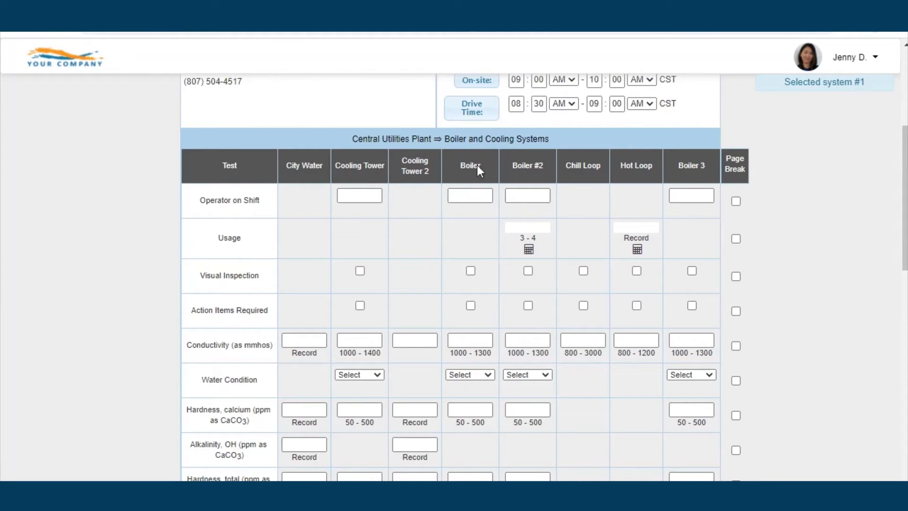
{"action": "left_click_drag", "start_coordinate": [286, 165], "coordinate": [709, 165]}
{"action": "left_click", "coordinate": [153, 167]}
Review the test names listed in the table's rows, from Operator on Shift to Hardness, calcium
{"action": "left_click_drag", "start_coordinate": [191, 200], "coordinate": [251, 205]}
{"action": "left_click_drag", "start_coordinate": [217, 238], "coordinate": [250, 241]}
{"action": "left_click_drag", "start_coordinate": [209, 273], "coordinate": [259, 274]}
{"action": "left_click_drag", "start_coordinate": [200, 314], "coordinate": [283, 315]}
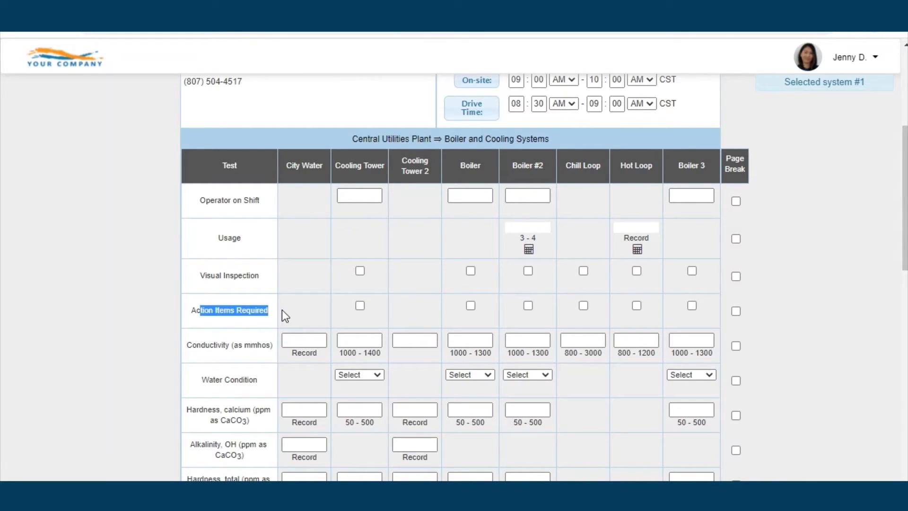
{"action": "left_click_drag", "start_coordinate": [189, 344], "coordinate": [267, 345]}
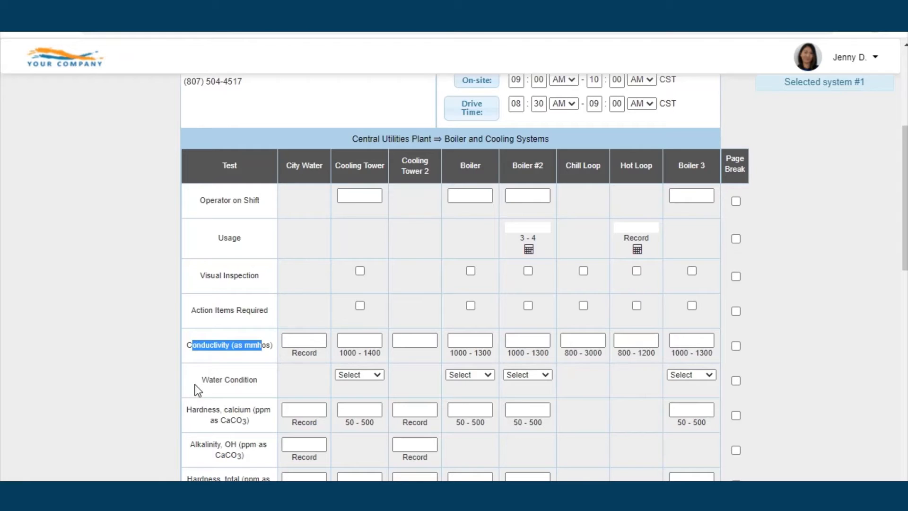
{"action": "left_click_drag", "start_coordinate": [198, 380], "coordinate": [257, 380]}
{"action": "left_click_drag", "start_coordinate": [192, 409], "coordinate": [273, 409]}
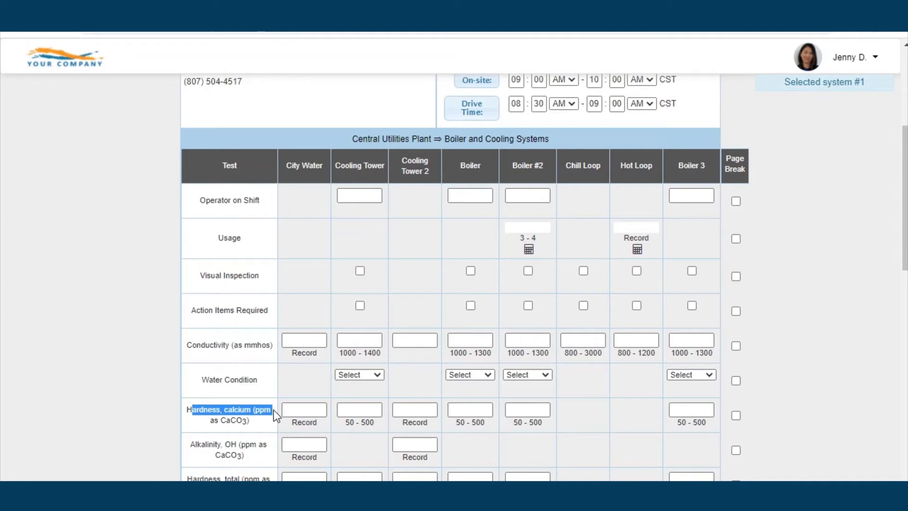
Step through the Conductivity row's cells from City Water to Chill Loop to review each one's last three reports
{"action": "left_click", "coordinate": [124, 393]}
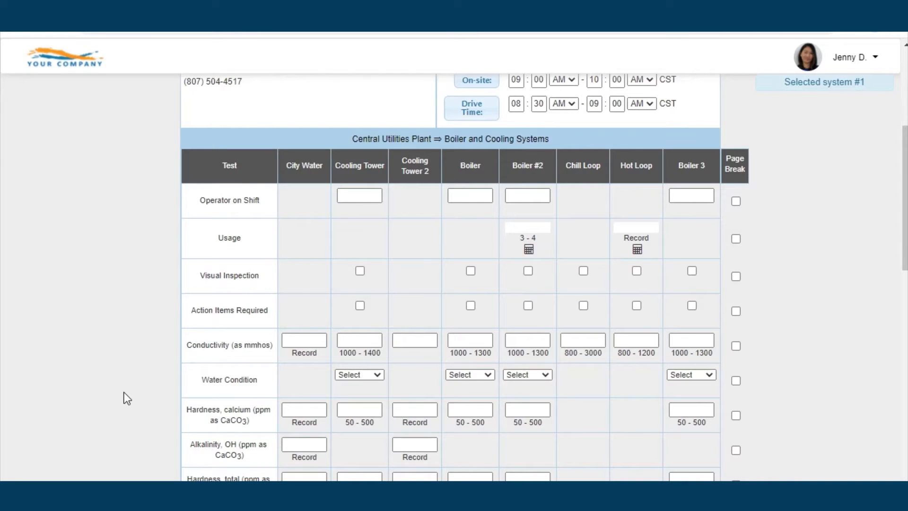
{"action": "left_click", "coordinate": [310, 337]}
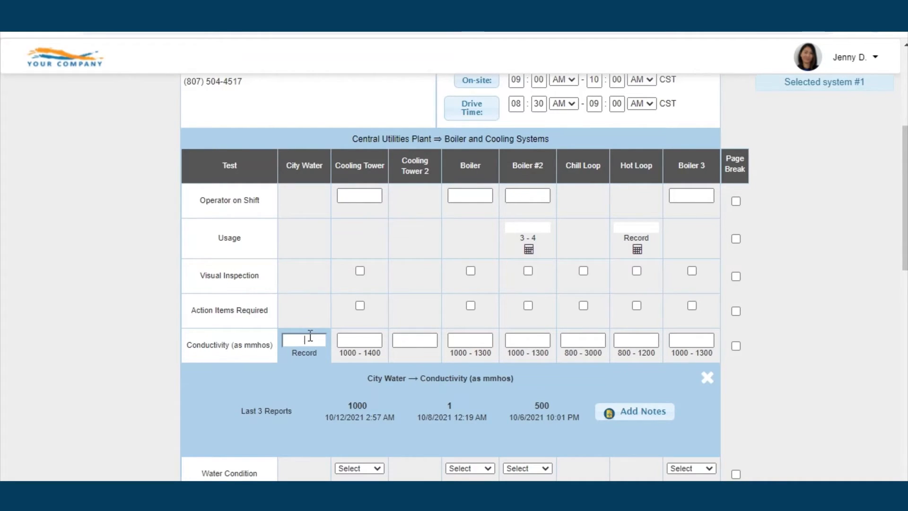
{"action": "left_click", "coordinate": [707, 378]}
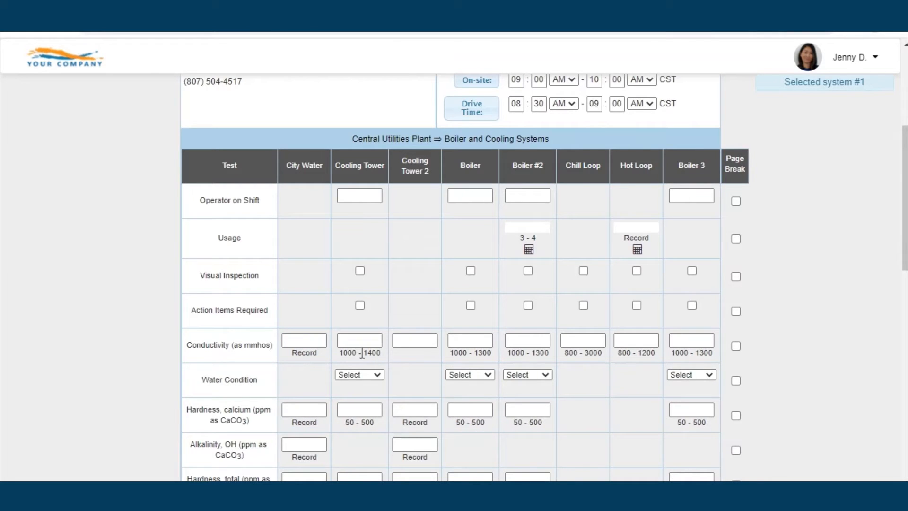
{"action": "left_click", "coordinate": [299, 340]}
{"action": "key", "text": "Tab"}
{"action": "key", "text": "Tab"}
{"action": "key", "text": "Tab"}
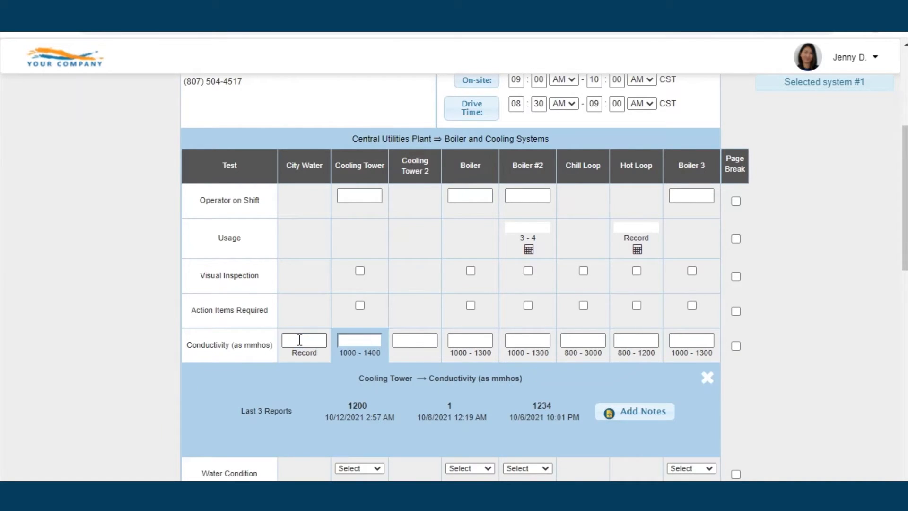
{"action": "key", "text": "Tab"}
{"action": "key", "text": "Tab"}
{"action": "key", "text": "Tab"}
{"action": "key", "text": "Tab"}
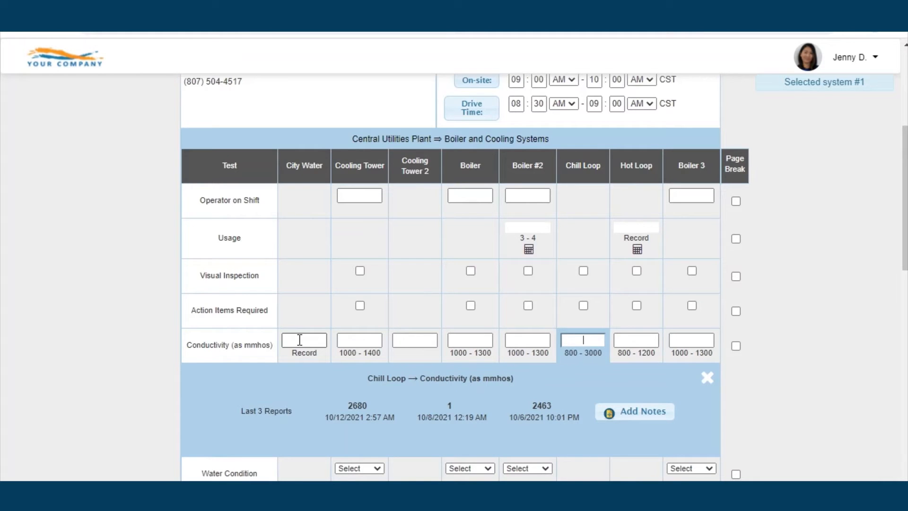
{"action": "left_click", "coordinate": [705, 378]}
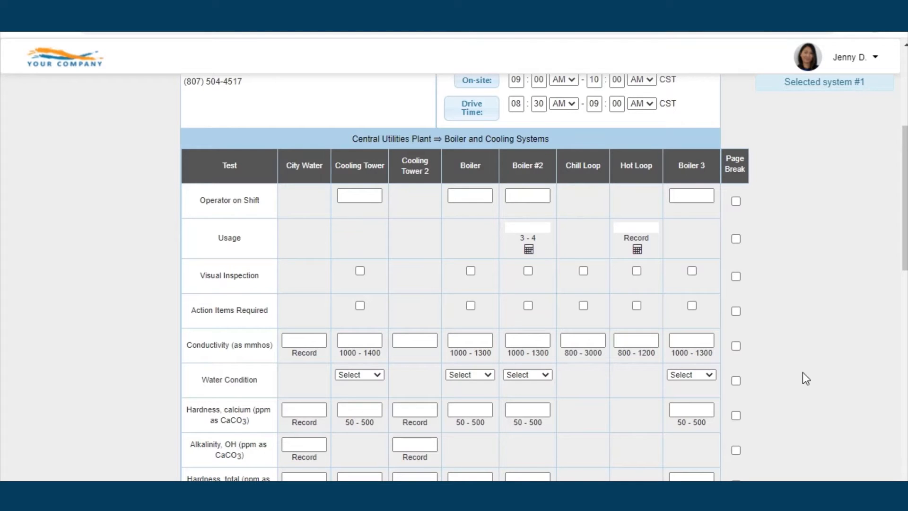
Try the Tab Down direction on the Boiler column from calcium hardness through free chlorine, and return to Tab Right
{"action": "scroll", "coordinate": [685, 340], "scroll_direction": "up", "scroll_amount": 8}
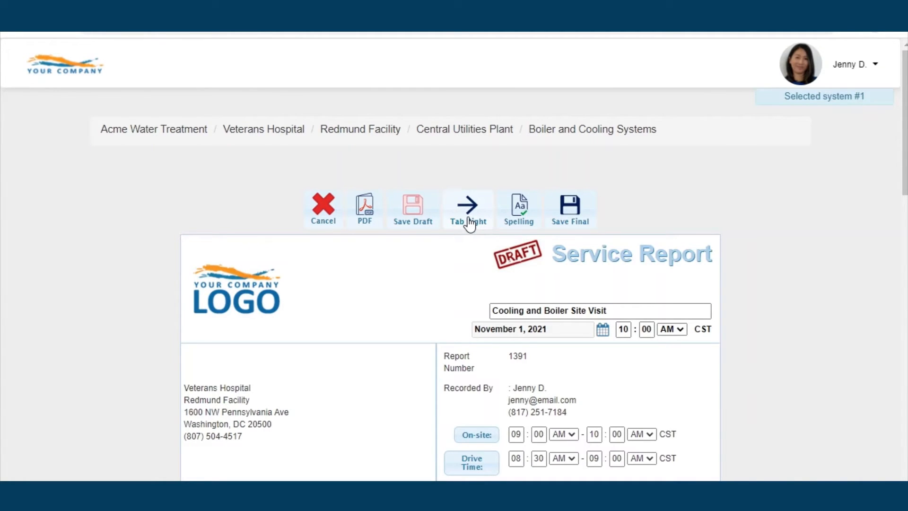
{"action": "left_click", "coordinate": [468, 223]}
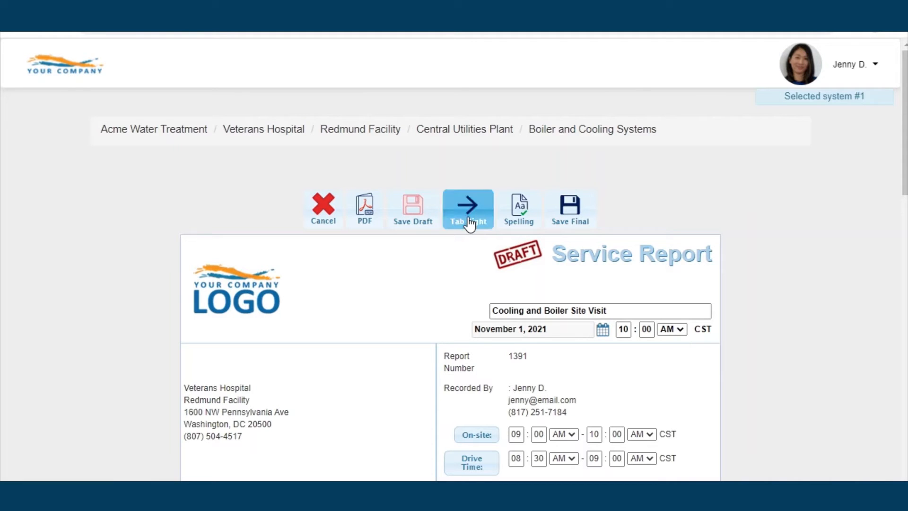
{"action": "scroll", "coordinate": [458, 209], "scroll_direction": "down", "scroll_amount": 9}
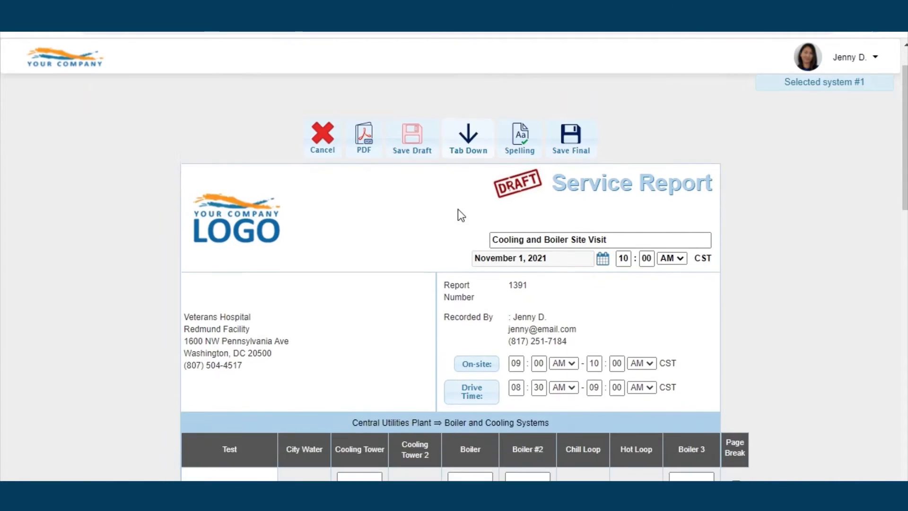
{"action": "scroll", "coordinate": [458, 209], "scroll_direction": "down", "scroll_amount": 3}
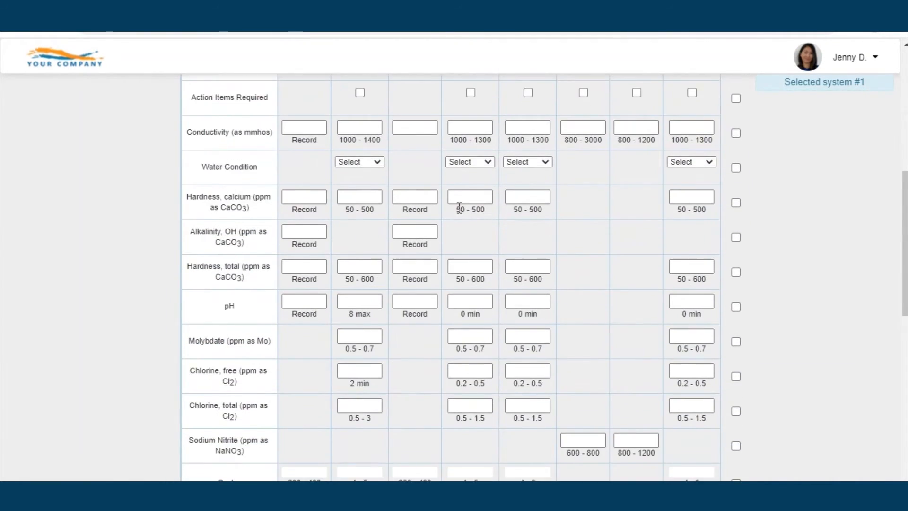
{"action": "scroll", "coordinate": [460, 205], "scroll_direction": "down", "scroll_amount": 3}
{"action": "scroll", "coordinate": [468, 194], "scroll_direction": "up", "scroll_amount": 3}
{"action": "left_click", "coordinate": [471, 197]}
{"action": "key", "text": "Tab"}
{"action": "key", "text": "Tab"}
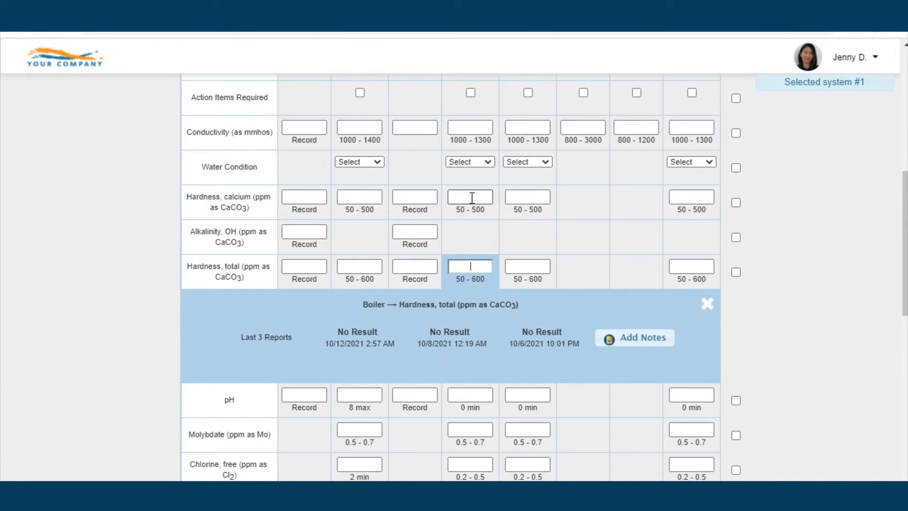
{"action": "key", "text": "Tab"}
{"action": "key", "text": "Tab"}
{"action": "key", "text": "Tab"}
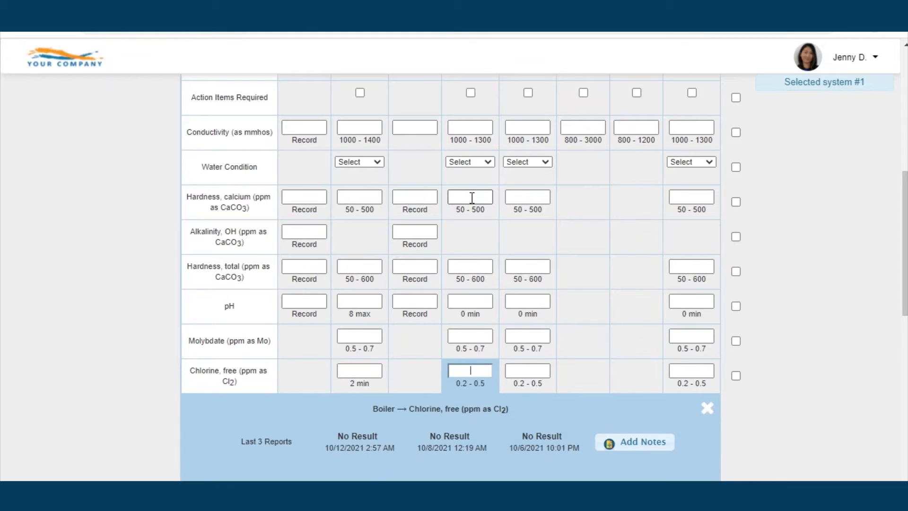
{"action": "key", "text": "Tab"}
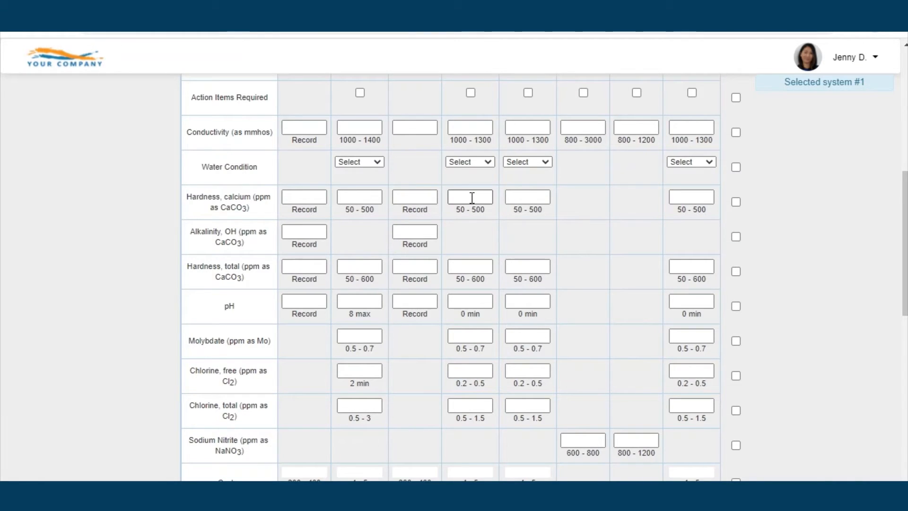
{"action": "scroll", "coordinate": [842, 463], "scroll_direction": "up", "scroll_amount": 10}
{"action": "scroll", "coordinate": [774, 279], "scroll_direction": "down", "scroll_amount": 10}
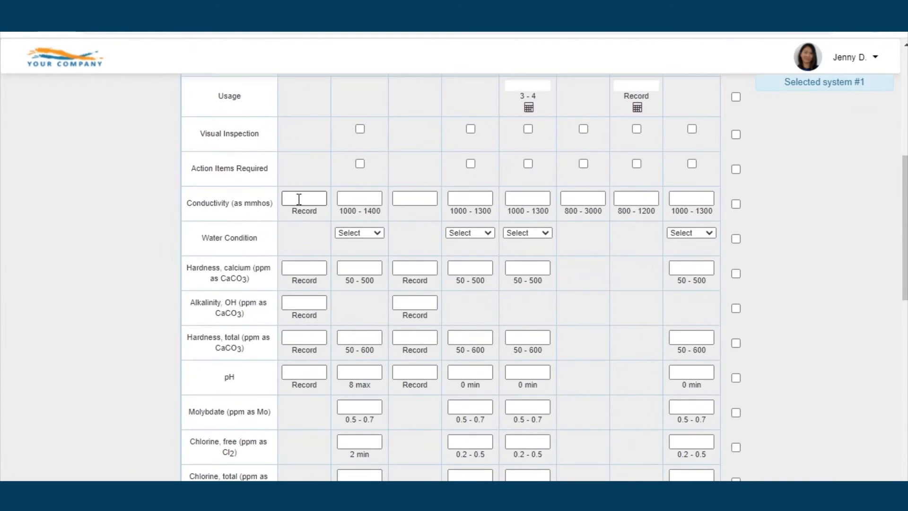
Review City Water's last three conductivity reports and enter 1000 as its conductivity
{"action": "left_click", "coordinate": [299, 199]}
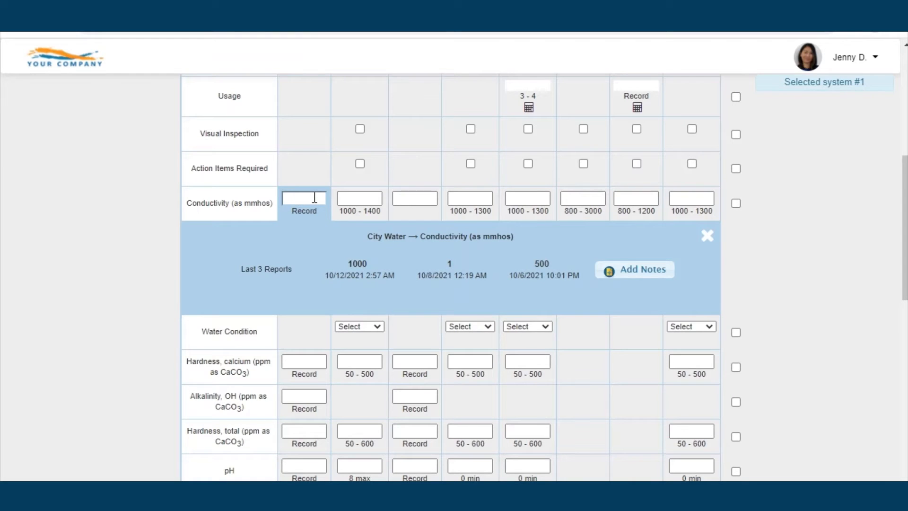
{"action": "left_click_drag", "start_coordinate": [366, 236], "coordinate": [523, 226]}
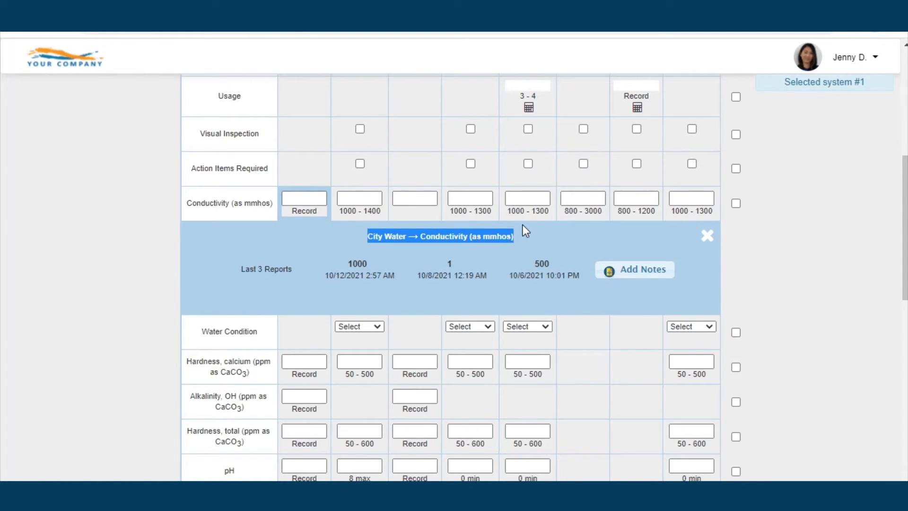
{"action": "left_click_drag", "start_coordinate": [246, 268], "coordinate": [579, 276]}
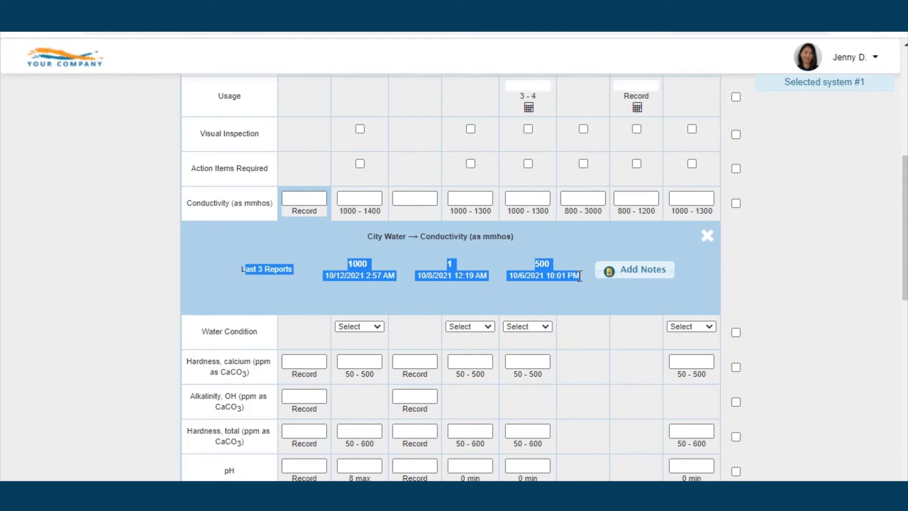
{"action": "left_click", "coordinate": [306, 197]}
{"action": "type", "text": "1000"}
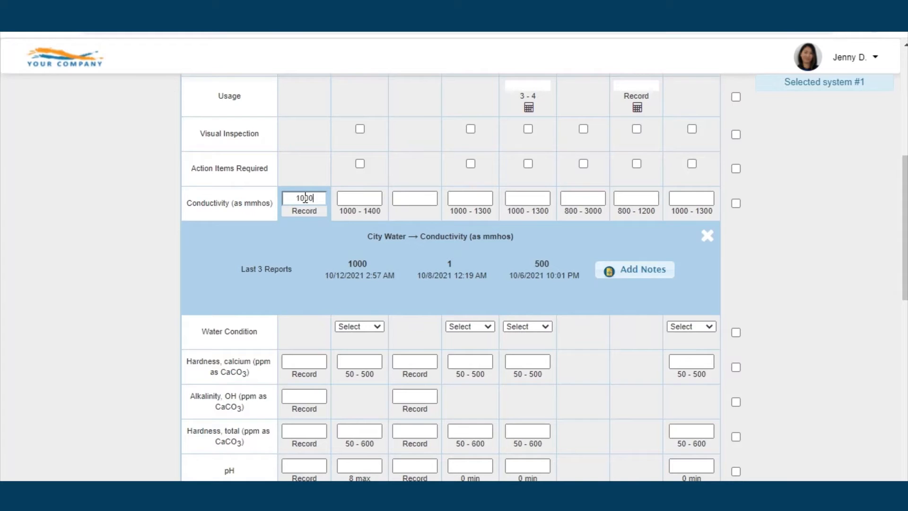
{"action": "left_click", "coordinate": [304, 210]}
Enter conductivity readings of 1000 for Cooling Tower, 999 for Boiler and 1700 for Boiler #2
{"action": "left_click", "coordinate": [358, 197]}
{"action": "type", "text": "10"}
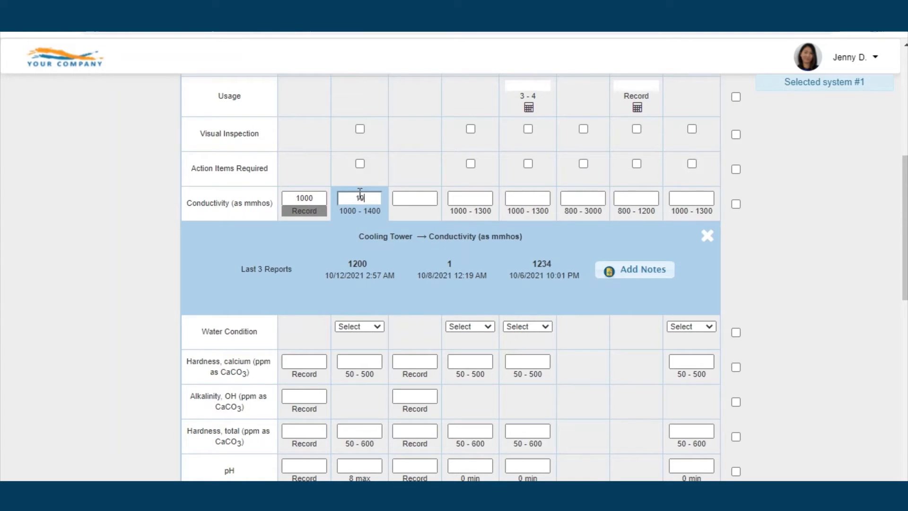
{"action": "type", "text": "00"}
{"action": "key", "text": "Tab"}
{"action": "type", "text": "999"}
{"action": "key", "text": "Tab"}
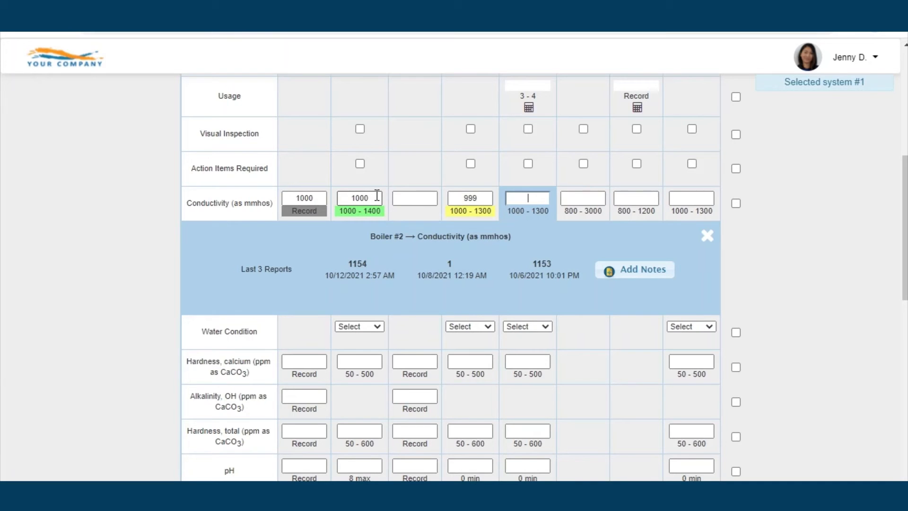
{"action": "type", "text": "1700"}
{"action": "key", "text": "Tab"}
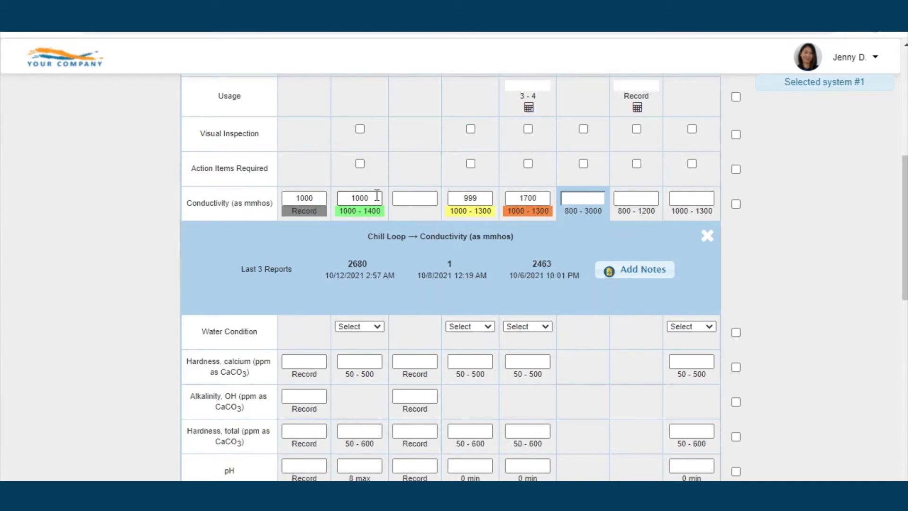
Enter conductivity readings of 100 for Chill Loop, 800 for Hot Loop and 1301 for Boiler 3
{"action": "type", "text": "100"}
{"action": "key", "text": "Tab"}
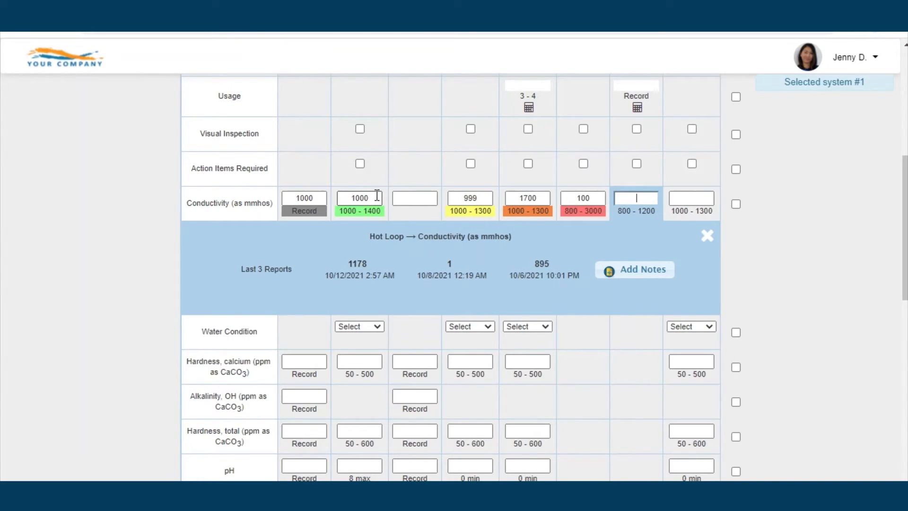
{"action": "type", "text": "800"}
{"action": "key", "text": "Tab"}
{"action": "type", "text": "1301"}
{"action": "key", "text": "Tab"}
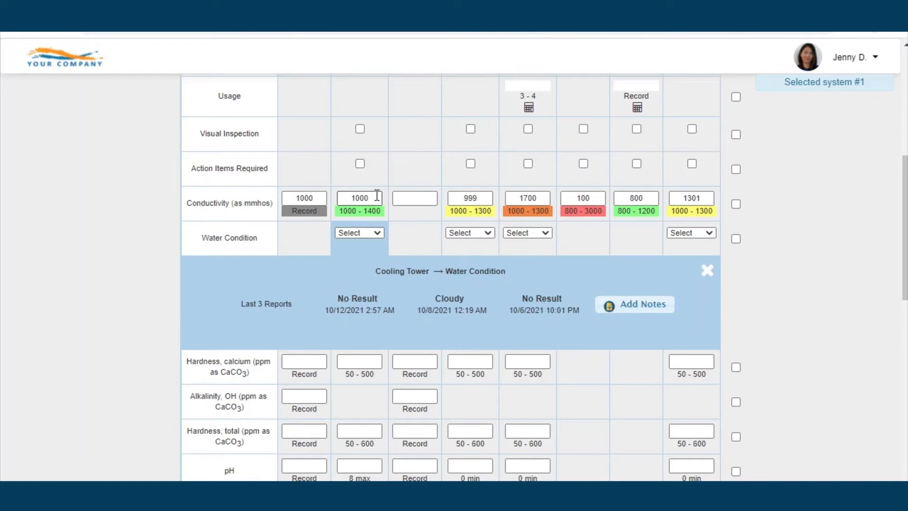
{"action": "left_click", "coordinate": [706, 267]}
Examine the formula behind the Cooling Tower's calculated Cycles value and the two conductivity inputs it uses
{"action": "scroll", "coordinate": [766, 212], "scroll_direction": "down", "scroll_amount": 8}
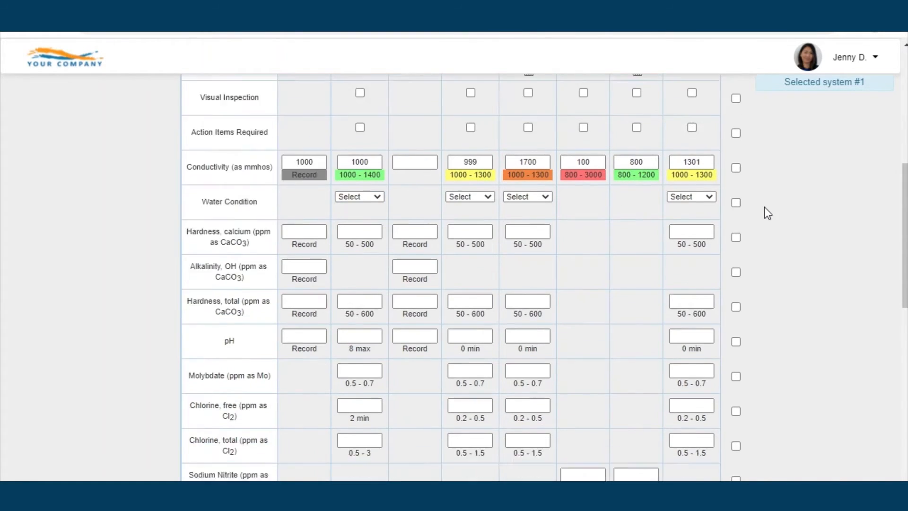
{"action": "scroll", "coordinate": [764, 206], "scroll_direction": "down", "scroll_amount": 1}
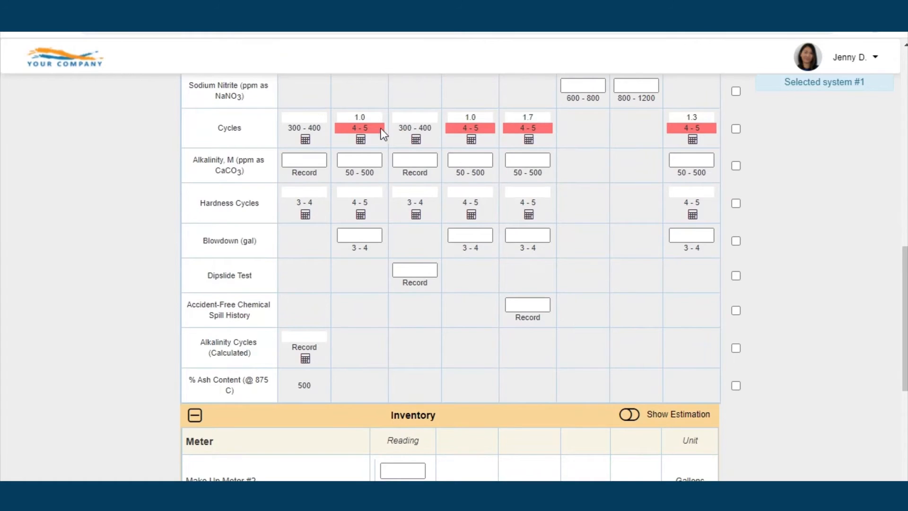
{"action": "left_click", "coordinate": [360, 140]}
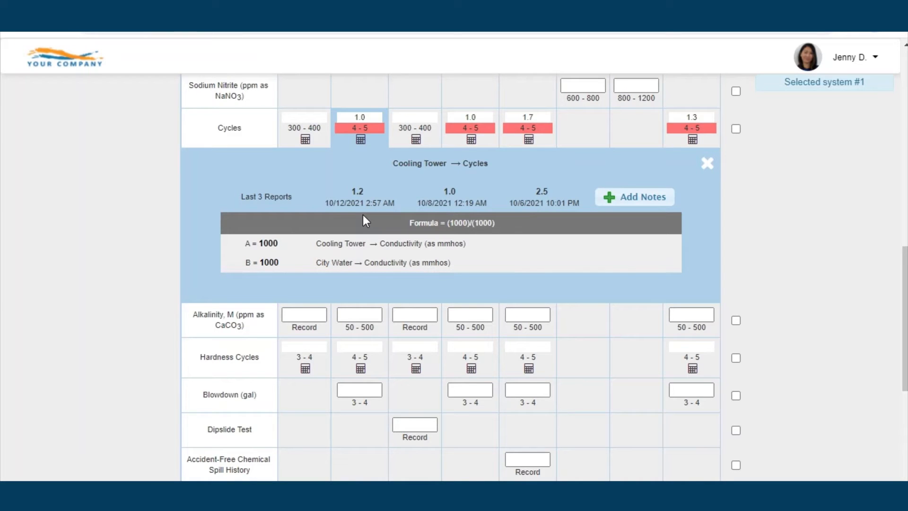
{"action": "left_click_drag", "start_coordinate": [362, 214], "coordinate": [514, 217]}
{"action": "left_click_drag", "start_coordinate": [259, 243], "coordinate": [410, 239]}
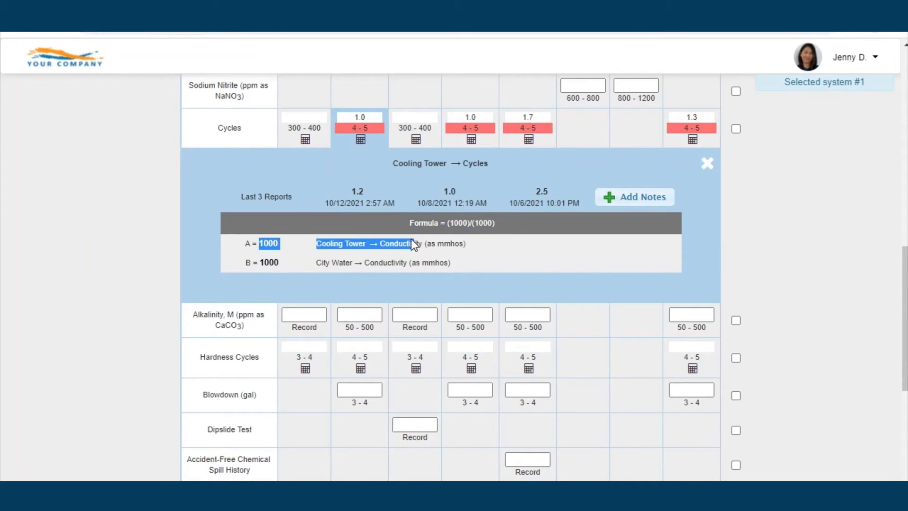
{"action": "left_click_drag", "start_coordinate": [258, 262], "coordinate": [387, 259]}
{"action": "left_click", "coordinate": [633, 259]}
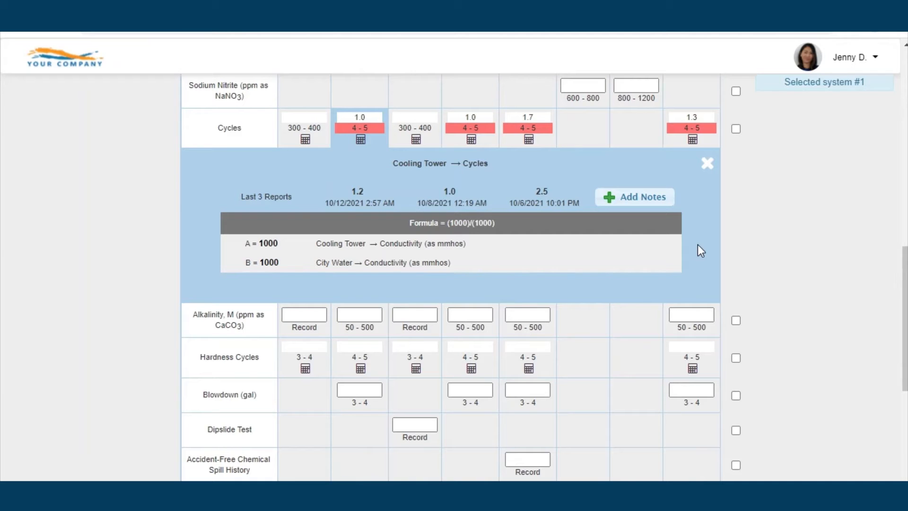
{"action": "left_click", "coordinate": [706, 163]}
Set the water condition to Clear for Cooling Tower, Cloudy for Boiler, Opaque for Boiler #2 and Black for Boiler 3
{"action": "scroll", "coordinate": [781, 171], "scroll_direction": "up", "scroll_amount": 10}
{"action": "scroll", "coordinate": [781, 171], "scroll_direction": "up", "scroll_amount": 2}
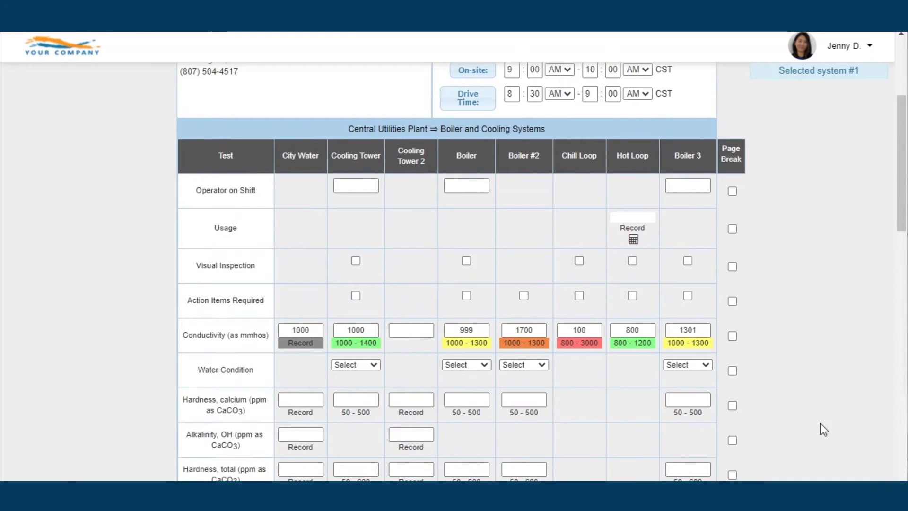
{"action": "left_click", "coordinate": [351, 364]}
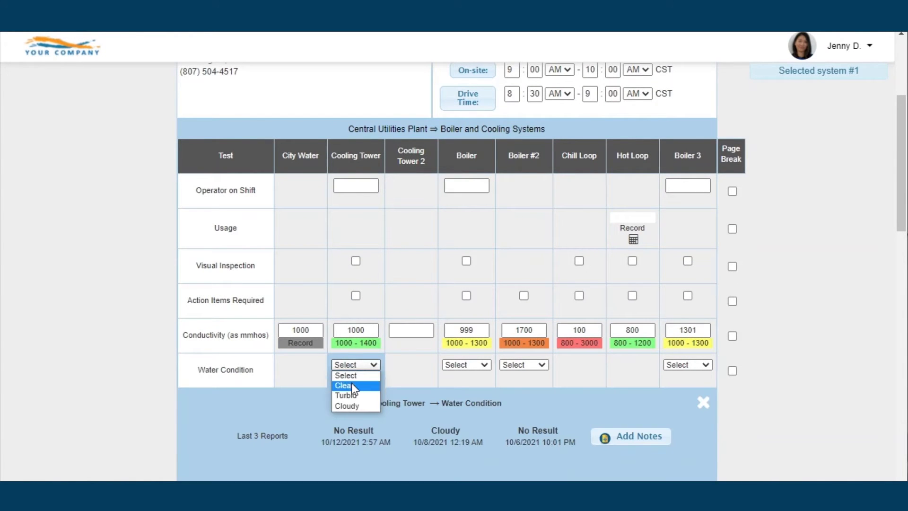
{"action": "left_click", "coordinate": [350, 385]}
{"action": "left_click", "coordinate": [474, 364]}
{"action": "left_click", "coordinate": [478, 395]}
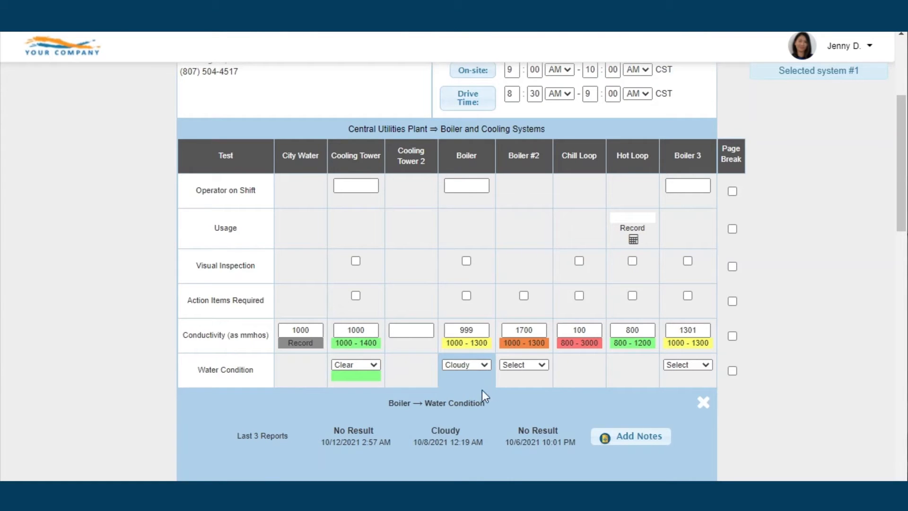
{"action": "left_click", "coordinate": [529, 368]}
{"action": "left_click", "coordinate": [521, 404]}
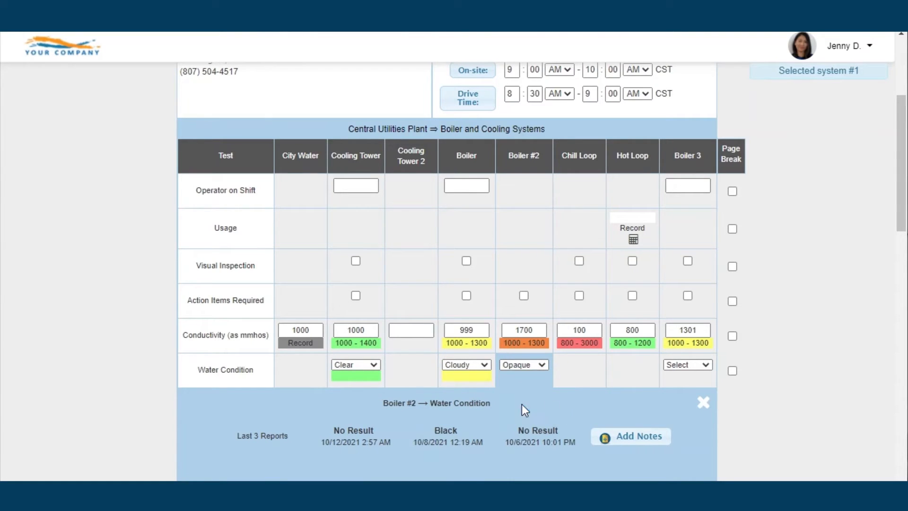
{"action": "left_click", "coordinate": [690, 365]}
{"action": "left_click", "coordinate": [679, 413]}
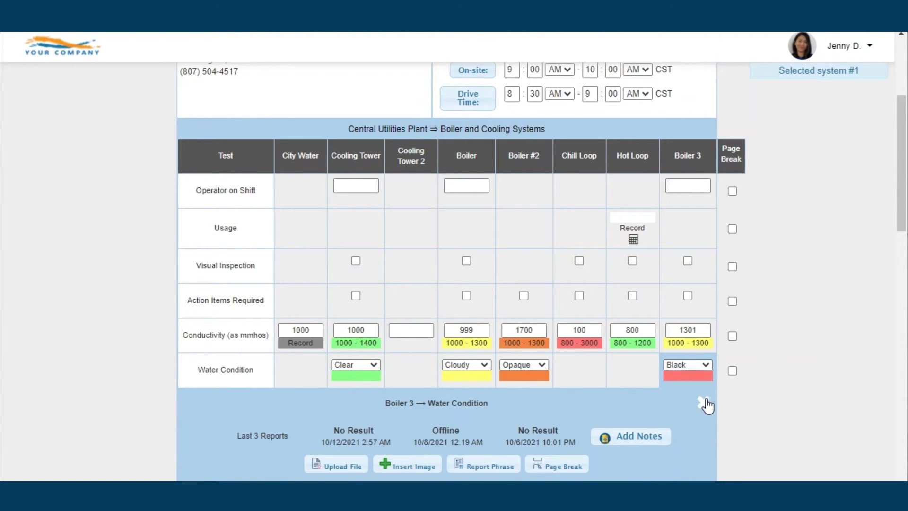
{"action": "left_click", "coordinate": [704, 403]}
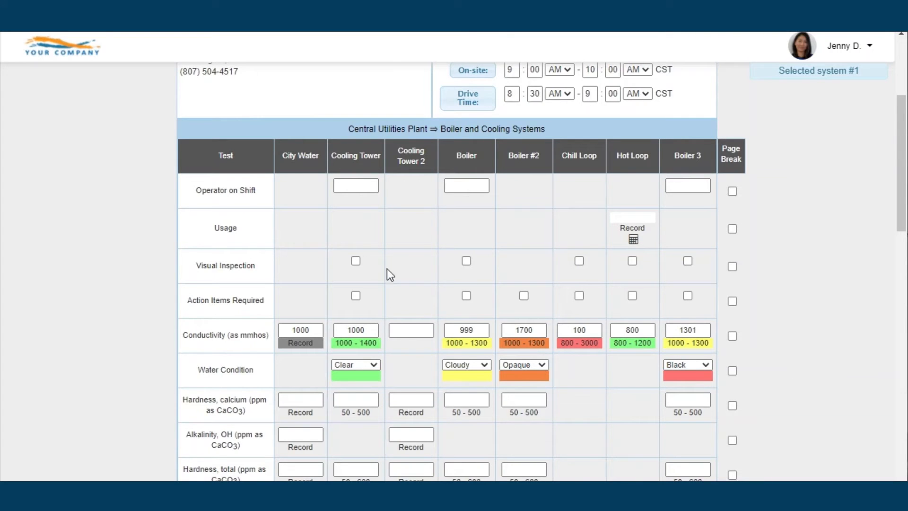
Mark the Visual Inspection test as done for Cooling Tower and Boiler, and close the test's detail area
{"action": "left_click", "coordinate": [356, 261]}
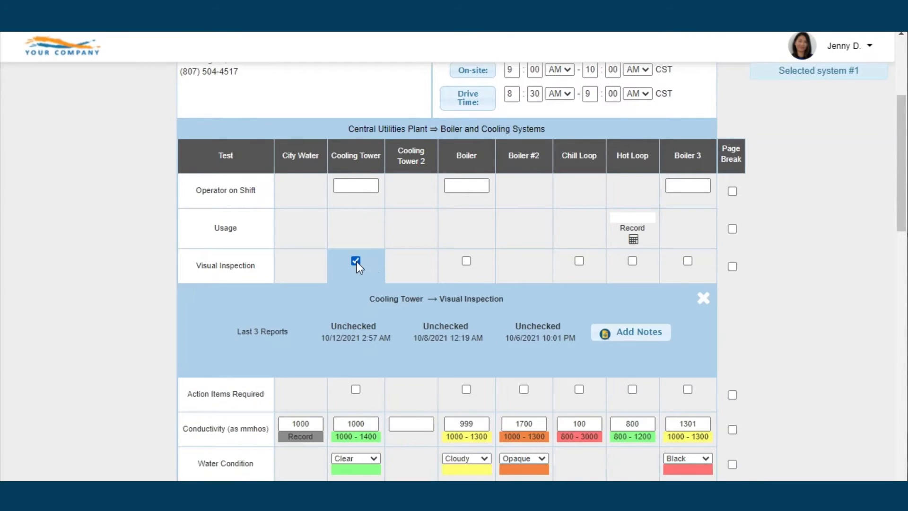
{"action": "left_click", "coordinate": [466, 261]}
{"action": "left_click", "coordinate": [702, 298]}
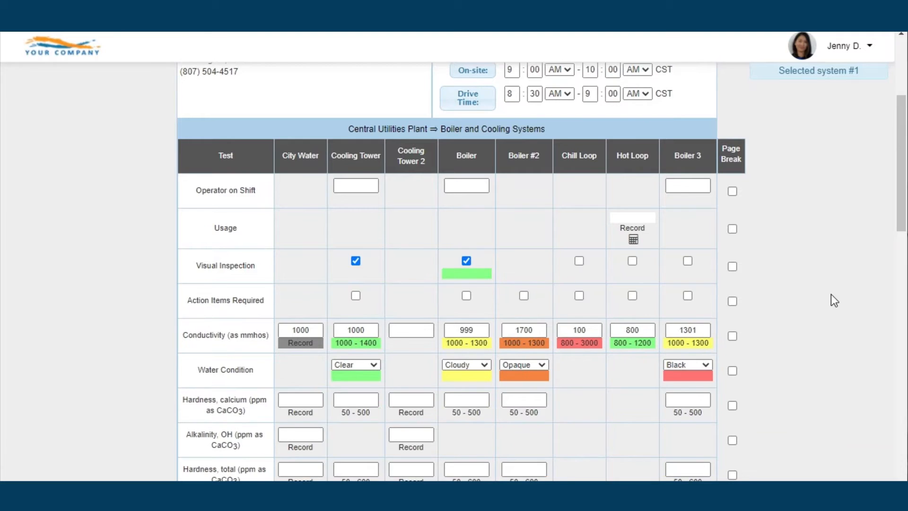
Enter a conductivity reading of 500 for Cooling Tower 2 and add the note "Enter Comments here." to it
{"action": "left_click", "coordinate": [417, 328]}
{"action": "type", "text": "500"}
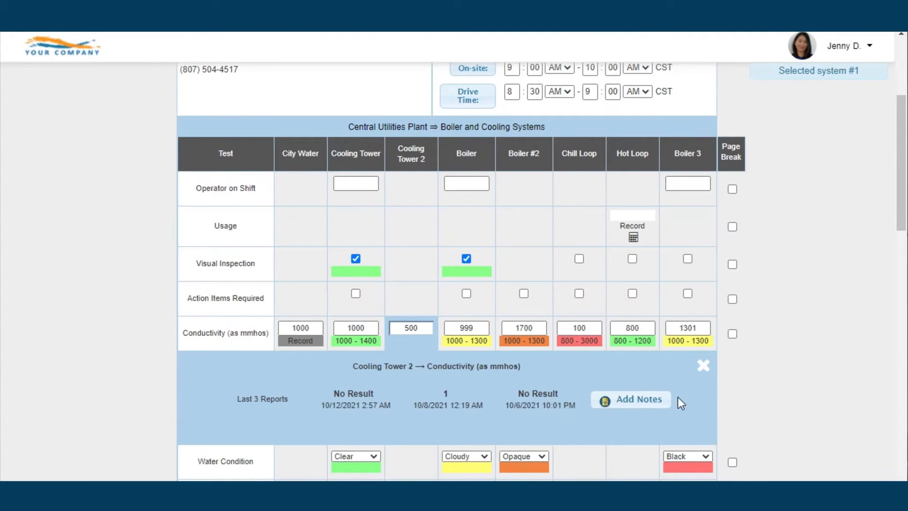
{"action": "left_click", "coordinate": [654, 406]}
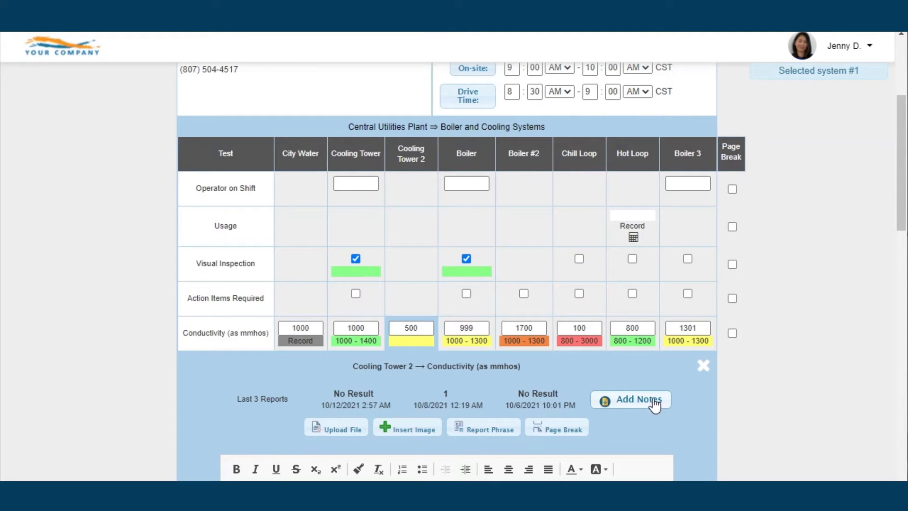
{"action": "scroll", "coordinate": [445, 284], "scroll_direction": "down", "scroll_amount": 5}
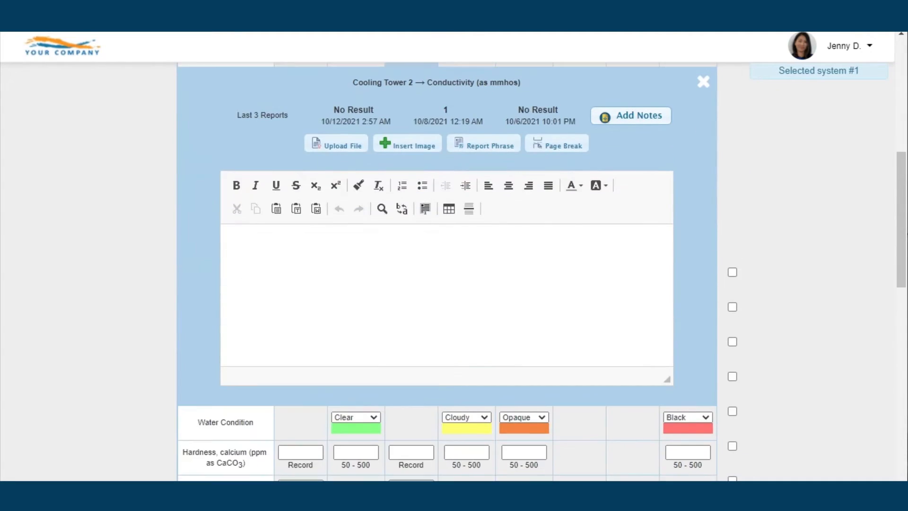
{"action": "left_click", "coordinate": [281, 265]}
{"action": "type", "text": "Enter"}
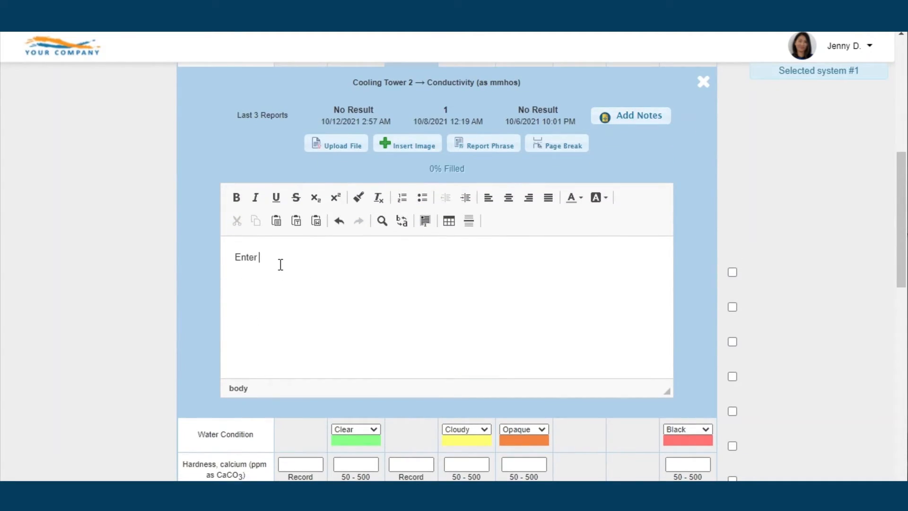
{"action": "type", "text": " Comments here."}
Format the note text "Enter Comments here." as bold, italic and underlined, and place the cursor after it
{"action": "left_click_drag", "start_coordinate": [345, 261], "coordinate": [234, 257]}
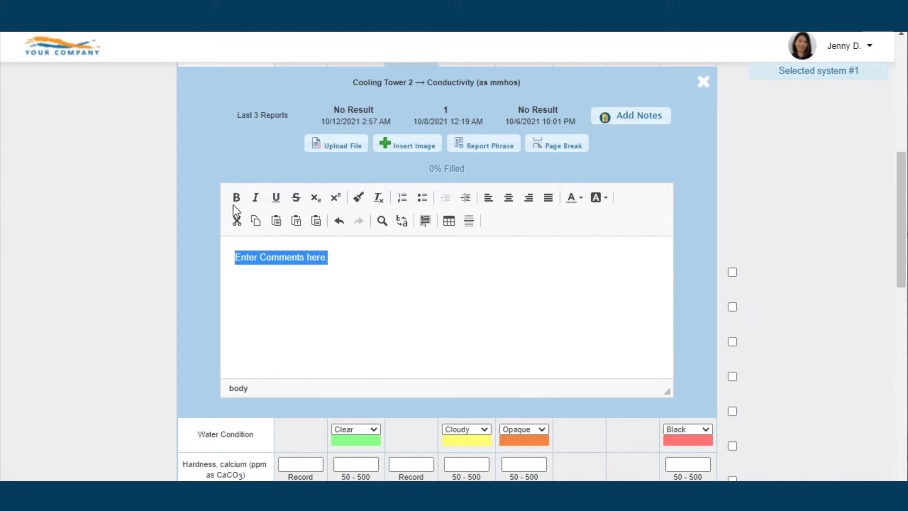
{"action": "left_click", "coordinate": [236, 197]}
{"action": "left_click", "coordinate": [256, 197]}
{"action": "left_click", "coordinate": [279, 197]}
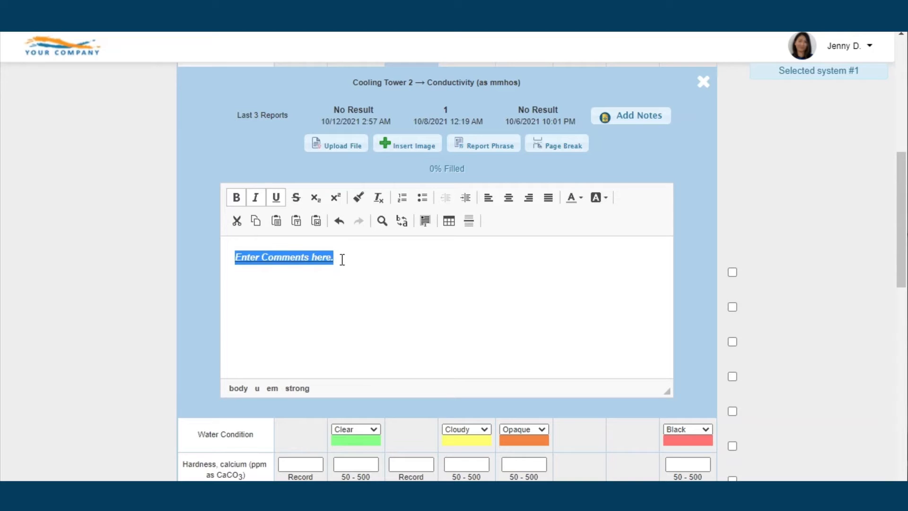
{"action": "left_click", "coordinate": [341, 260]}
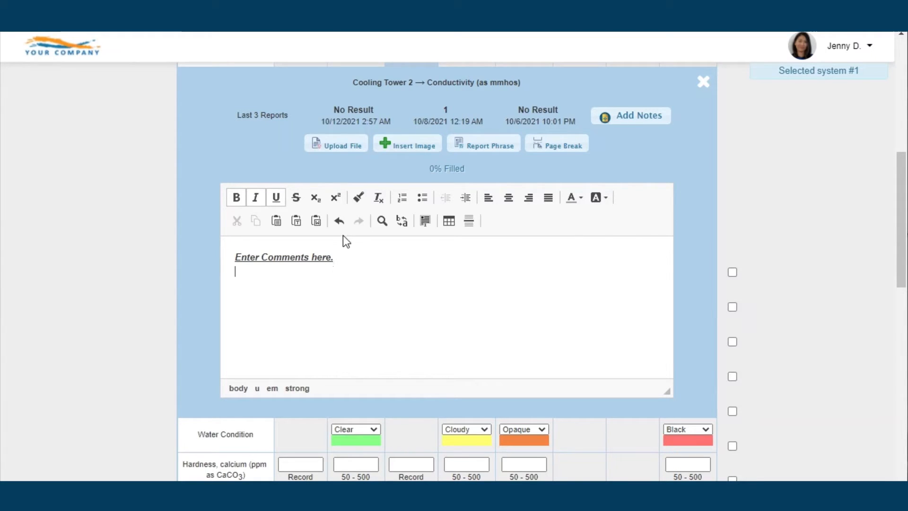
Upload the Cleaning-Cooling-Tower image to the Cooling Tower 2 conductivity comments and save it
{"action": "left_click", "coordinate": [344, 144]}
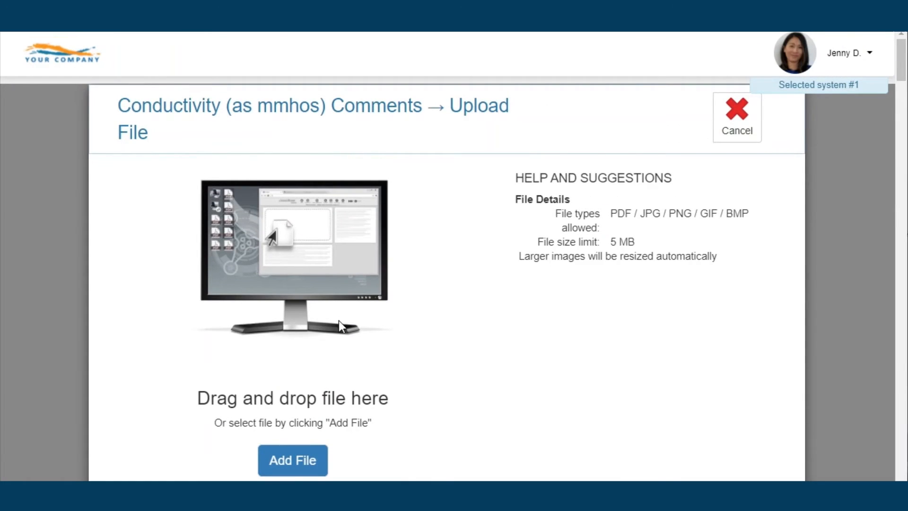
{"action": "left_click", "coordinate": [293, 467]}
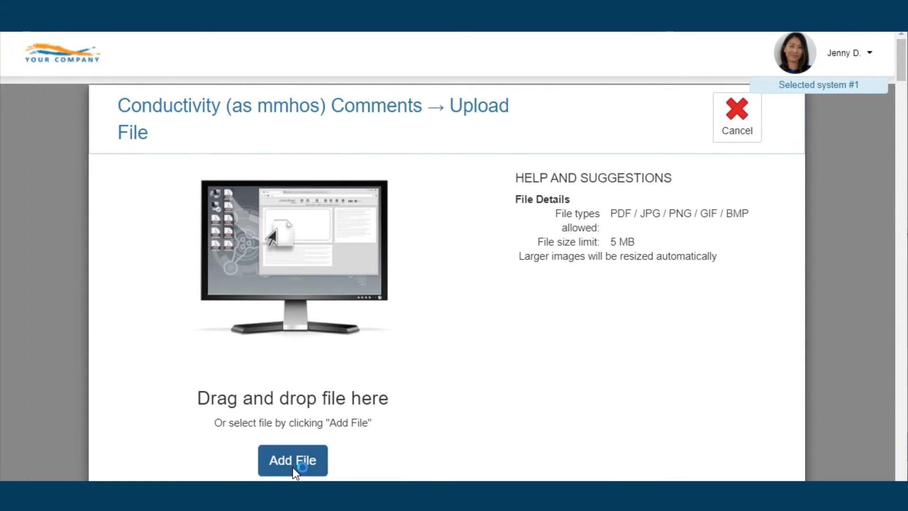
{"action": "double_click", "coordinate": [198, 160]}
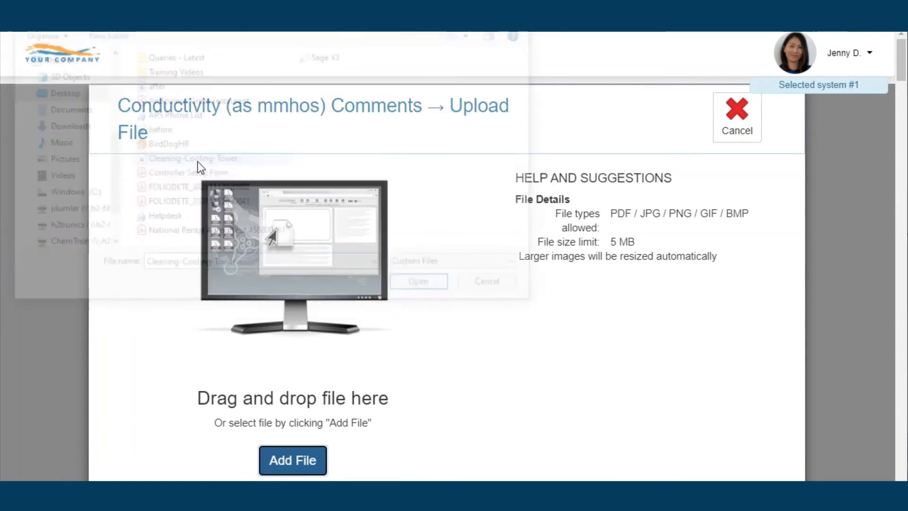
{"action": "scroll", "coordinate": [265, 421], "scroll_direction": "down", "scroll_amount": 3}
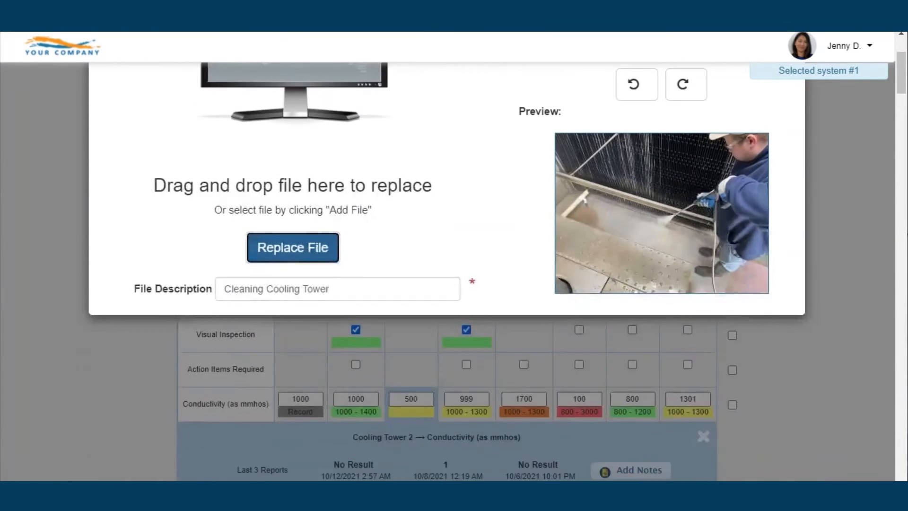
{"action": "scroll", "coordinate": [366, 404], "scroll_direction": "up", "scroll_amount": 5}
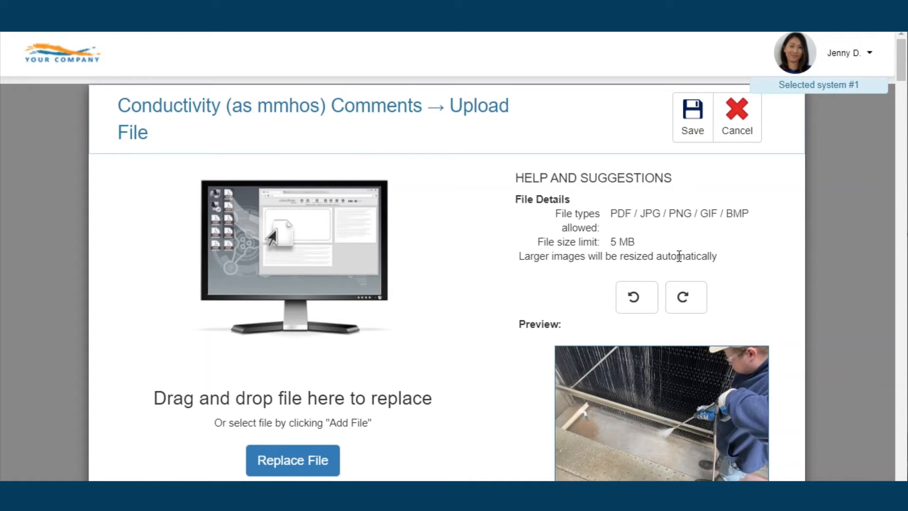
{"action": "left_click", "coordinate": [683, 133]}
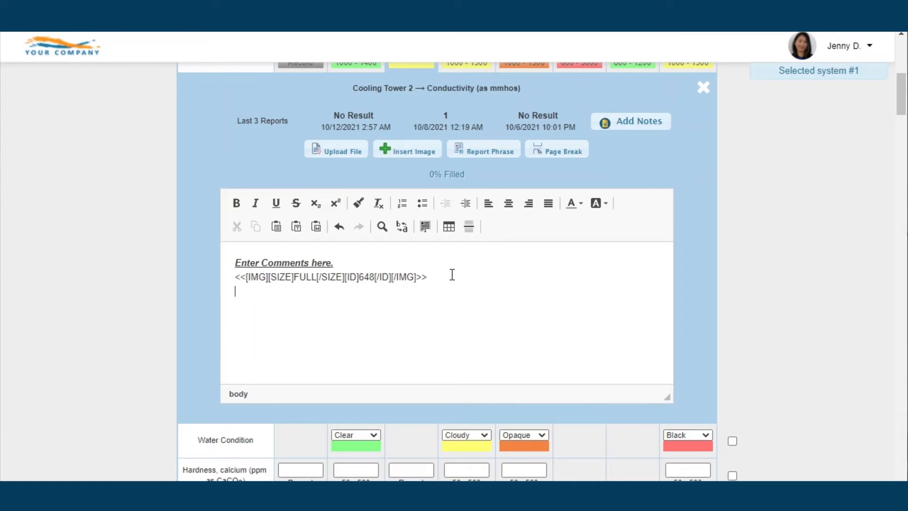
Insert the stored Before image from the Cooling Tower location into the conductivity note at half size
{"action": "left_click", "coordinate": [422, 155]}
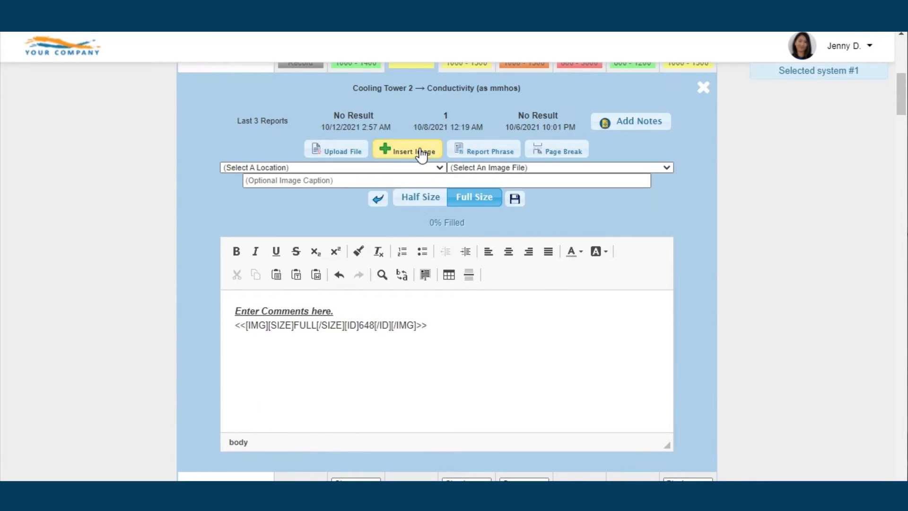
{"action": "left_click", "coordinate": [377, 168]}
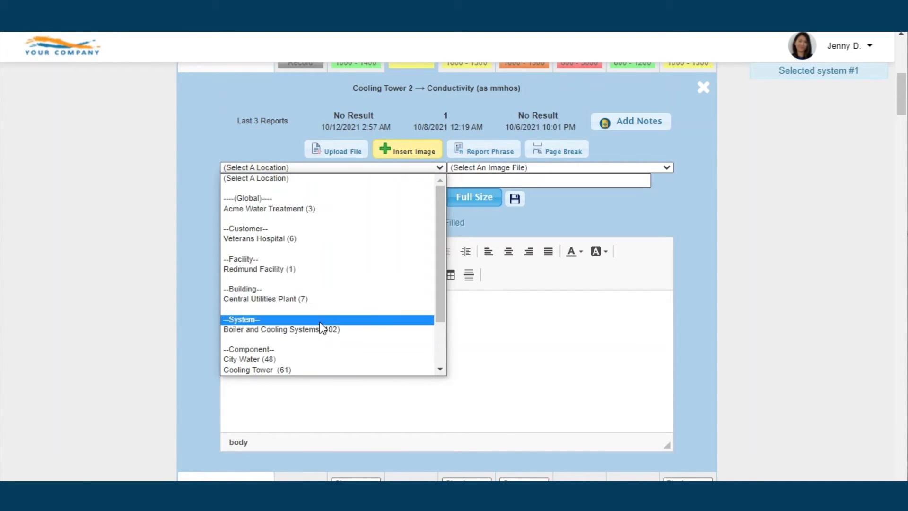
{"action": "left_click", "coordinate": [291, 369]}
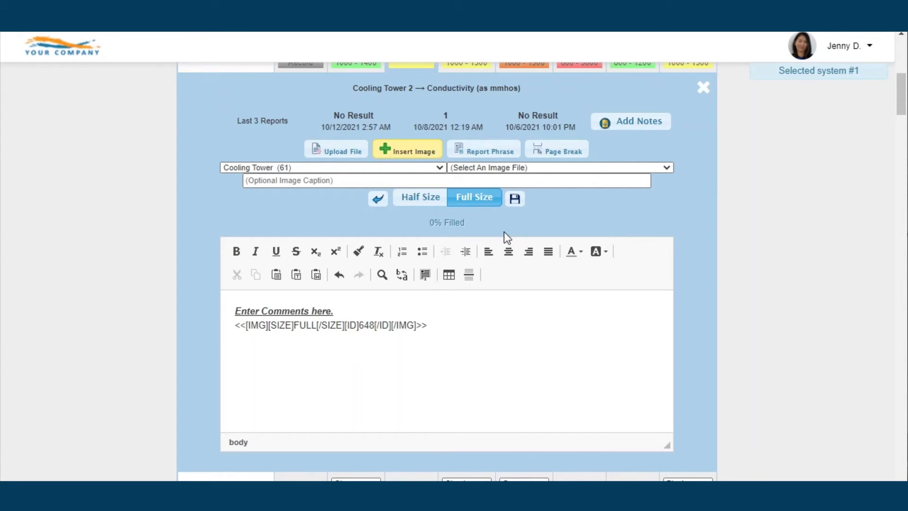
{"action": "left_click", "coordinate": [527, 168]}
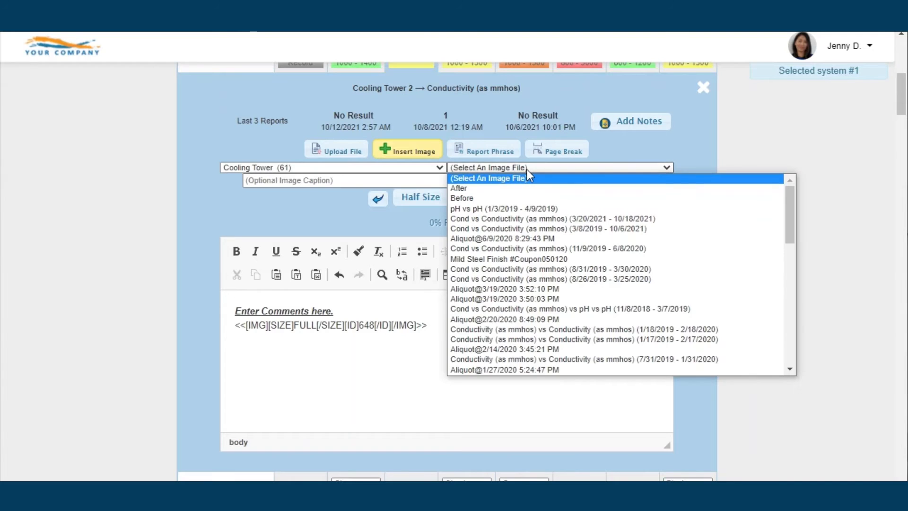
{"action": "left_click", "coordinate": [473, 199]}
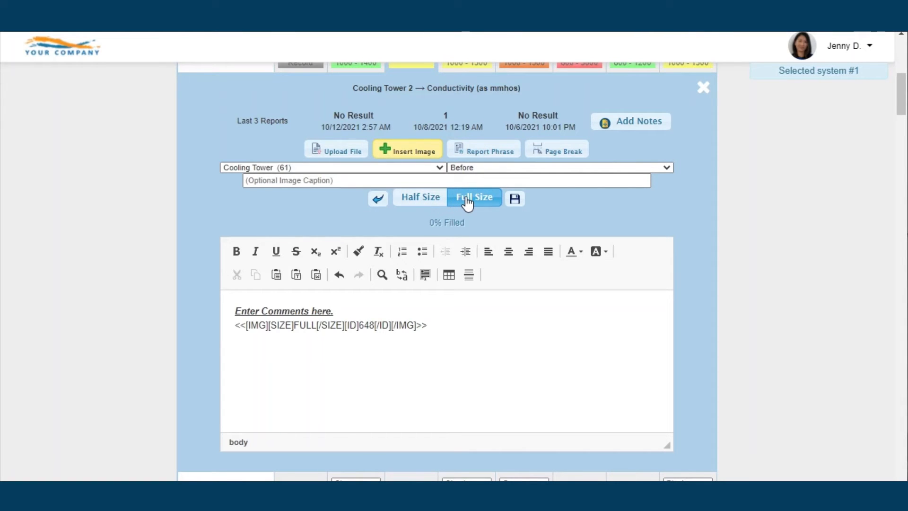
{"action": "left_click", "coordinate": [415, 202]}
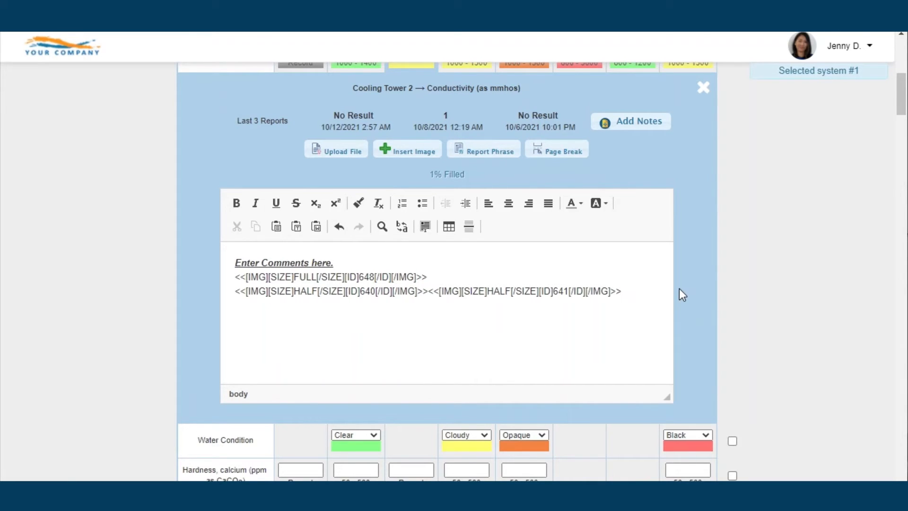
Add the report phrase "Chemical feed and control equipment is functioning properly." and a page break to the note, and close the note area
{"action": "left_click", "coordinate": [494, 152]}
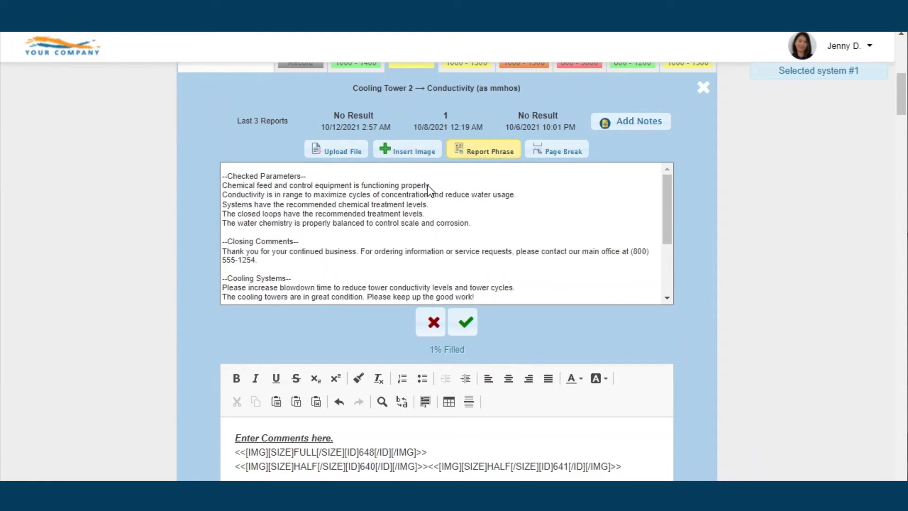
{"action": "left_click", "coordinate": [357, 186]}
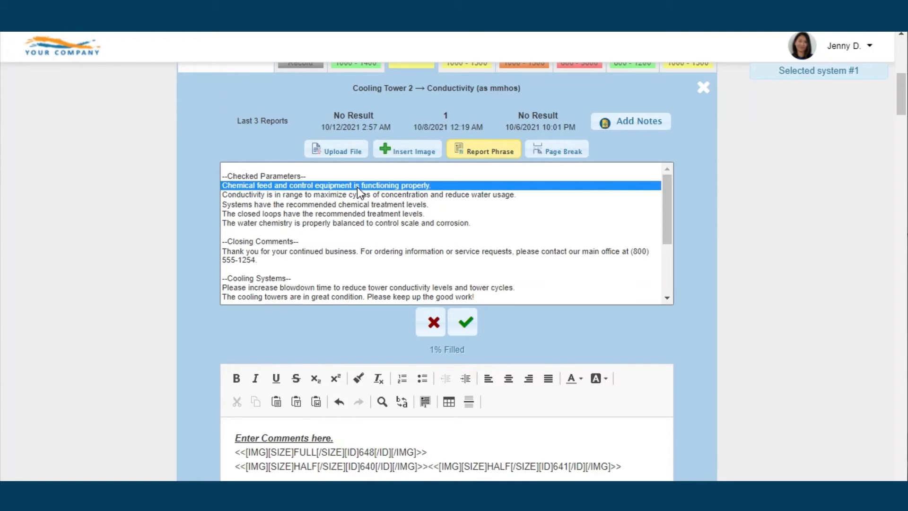
{"action": "left_click", "coordinate": [460, 323]}
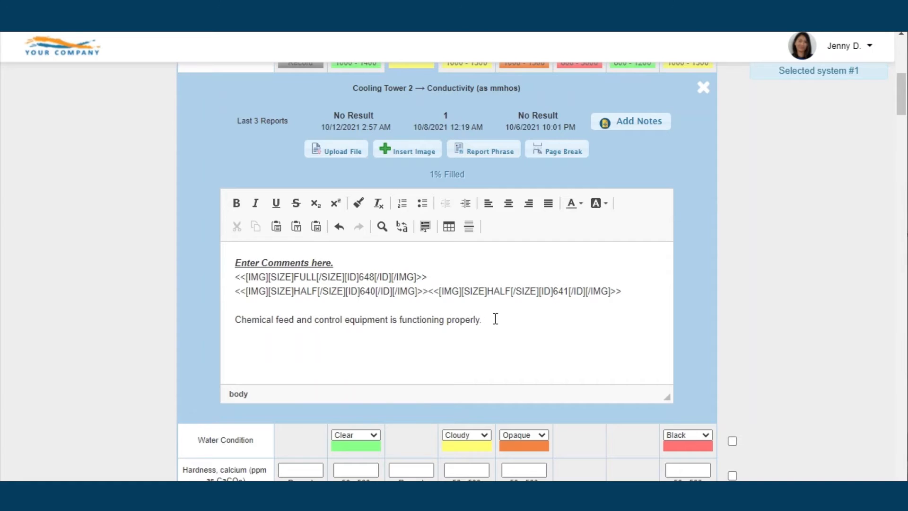
{"action": "left_click", "coordinate": [560, 150]}
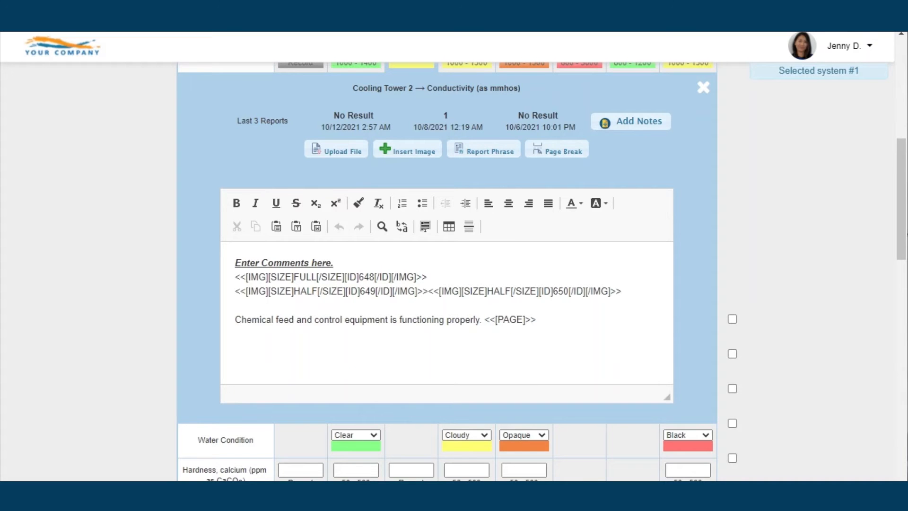
{"action": "left_click", "coordinate": [703, 87]}
Review the Cooling Tower 2 conductivity comments in the report's comments section, including their editable version
{"action": "scroll", "coordinate": [700, 126], "scroll_direction": "down", "scroll_amount": 15}
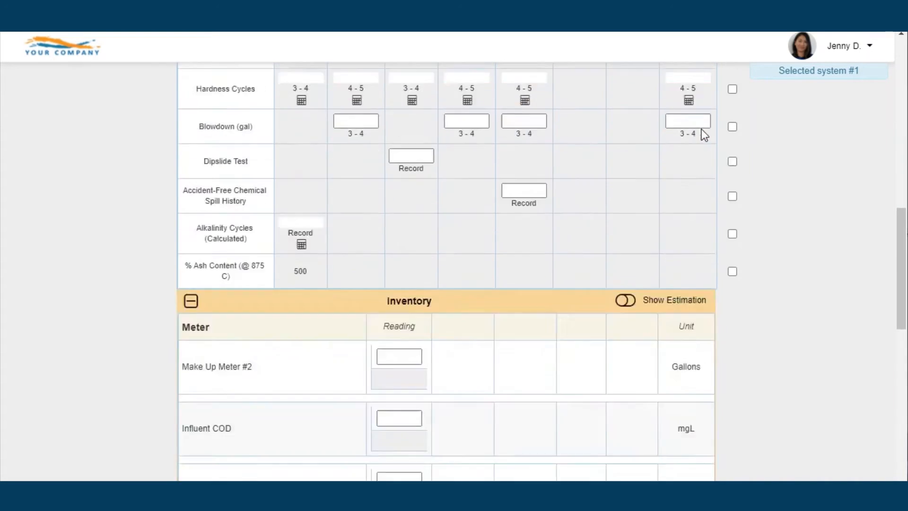
{"action": "scroll", "coordinate": [705, 136], "scroll_direction": "down", "scroll_amount": 15}
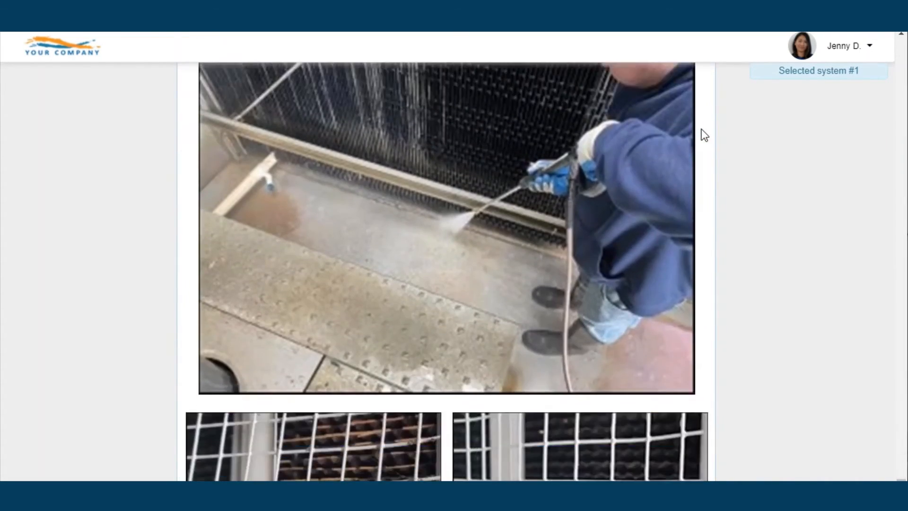
{"action": "scroll", "coordinate": [704, 136], "scroll_direction": "down", "scroll_amount": 6}
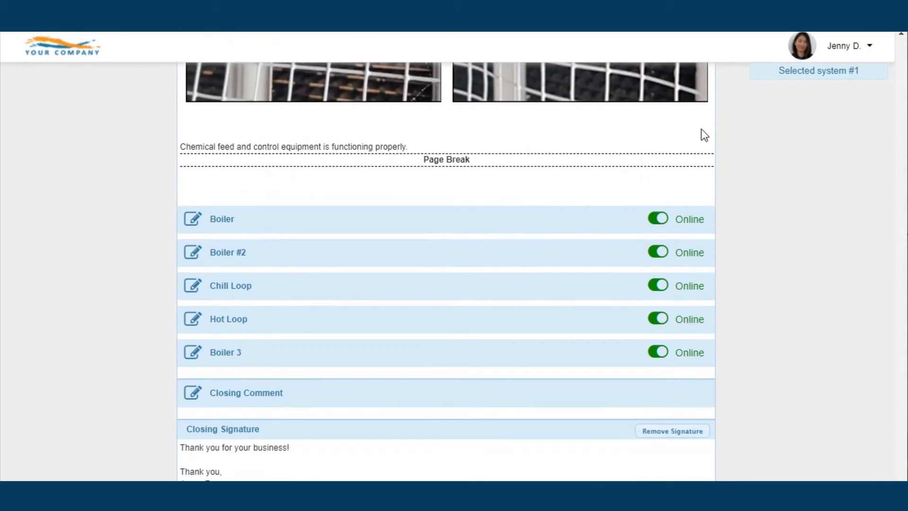
{"action": "scroll", "coordinate": [704, 135], "scroll_direction": "up", "scroll_amount": 7}
{"action": "scroll", "coordinate": [704, 136], "scroll_direction": "up", "scroll_amount": 6}
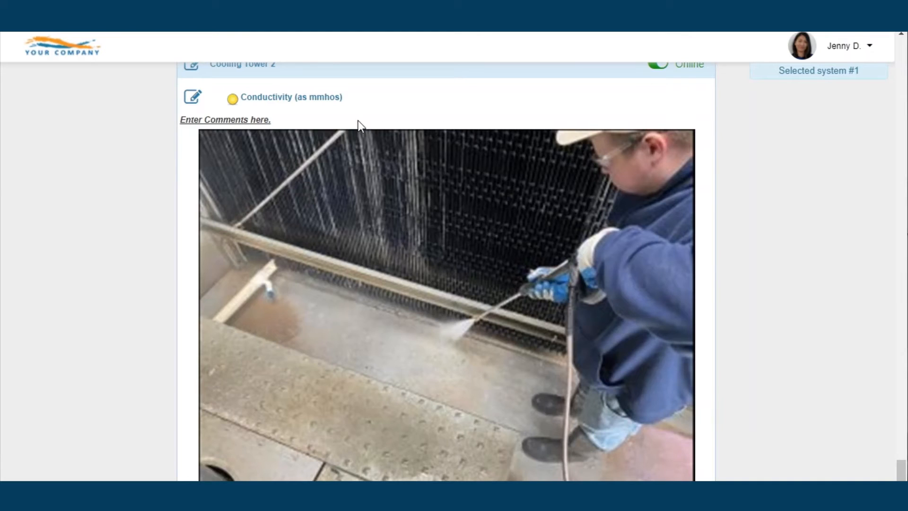
{"action": "left_click", "coordinate": [192, 100]}
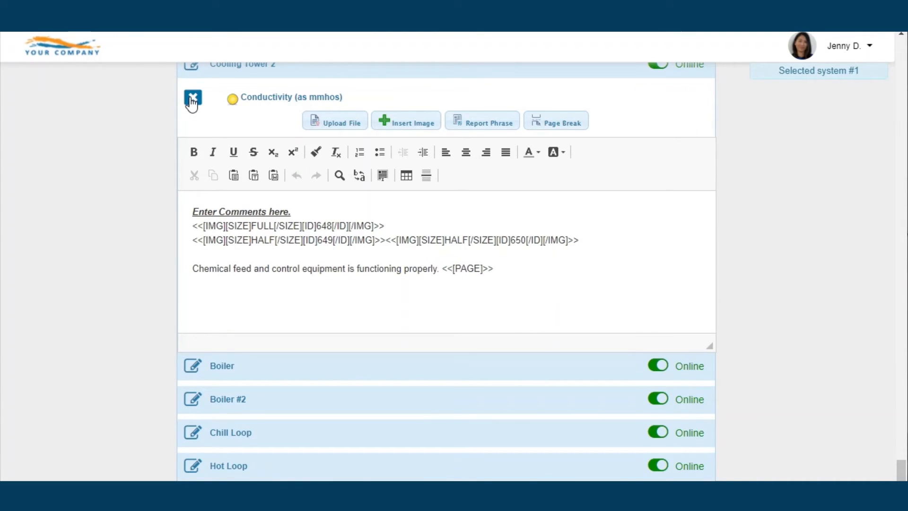
{"action": "left_click", "coordinate": [192, 101]}
Examine the report's comment sections: Opening Comment, City Water, Cooling Tower's Conductivity and Closing Comment
{"action": "scroll", "coordinate": [192, 101], "scroll_direction": "up", "scroll_amount": 9}
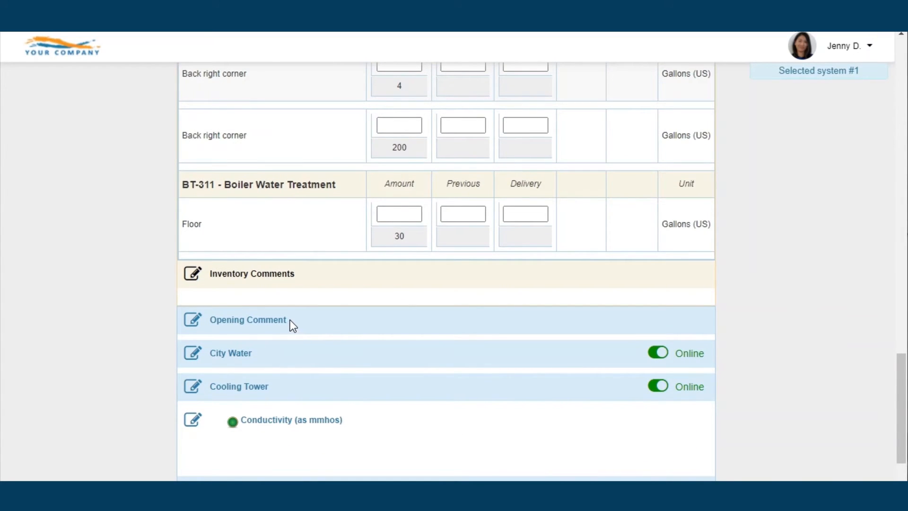
{"action": "left_click_drag", "start_coordinate": [290, 320], "coordinate": [209, 321]}
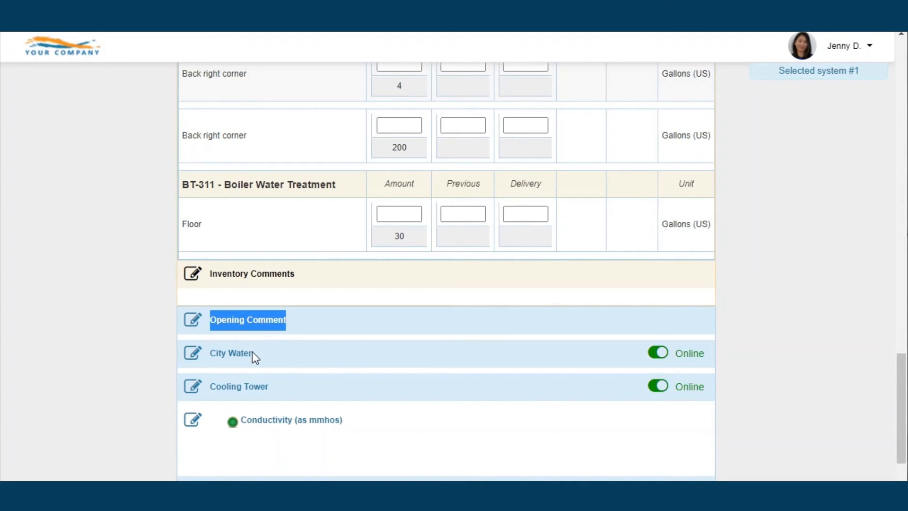
{"action": "left_click_drag", "start_coordinate": [252, 354], "coordinate": [213, 349]}
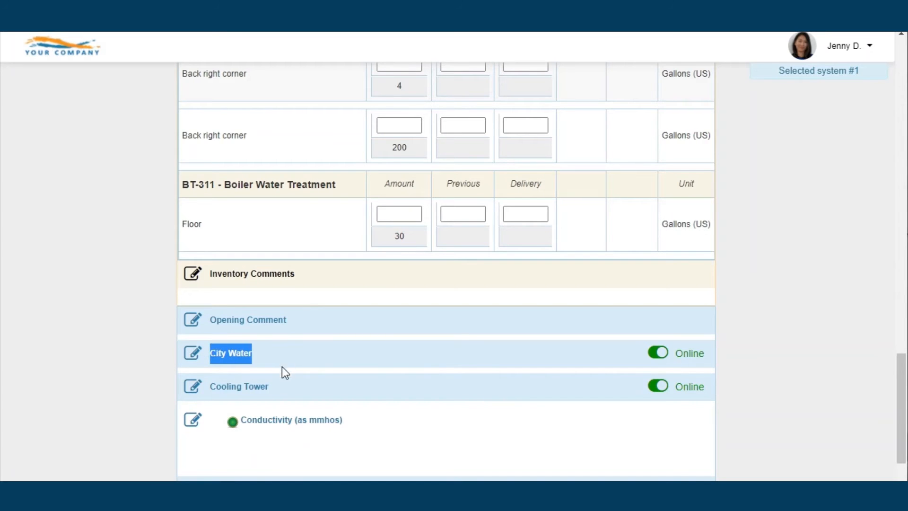
{"action": "left_click_drag", "start_coordinate": [345, 424], "coordinate": [240, 421]}
{"action": "scroll", "coordinate": [375, 429], "scroll_direction": "down", "scroll_amount": 1}
{"action": "scroll", "coordinate": [375, 429], "scroll_direction": "down", "scroll_amount": 20}
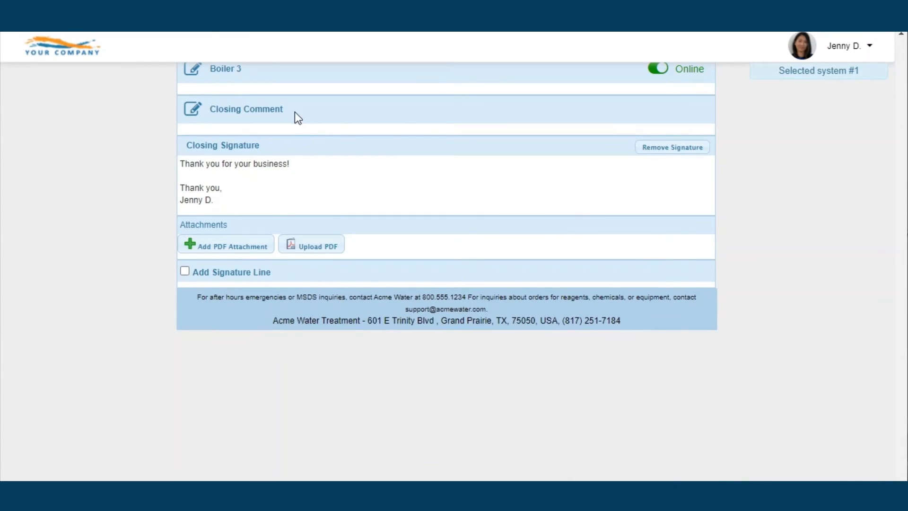
{"action": "left_click_drag", "start_coordinate": [294, 112], "coordinate": [209, 109]}
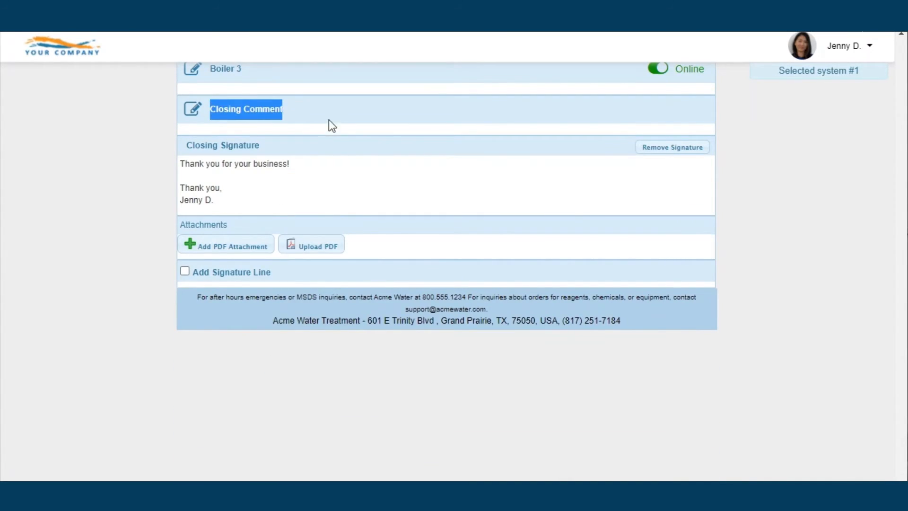
Toggle the City Water system between offline and online in the comments section, and close its comment editor
{"action": "left_click", "coordinate": [333, 104]}
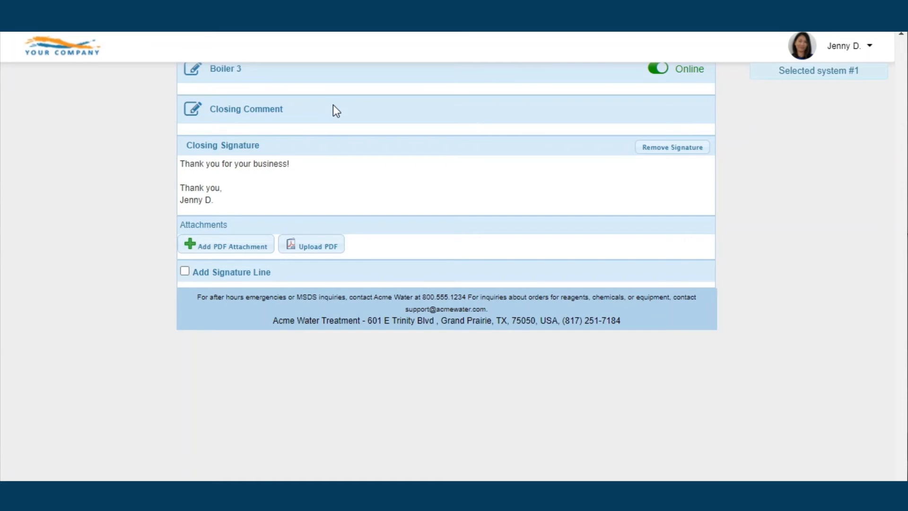
{"action": "scroll", "coordinate": [333, 105], "scroll_direction": "up", "scroll_amount": 15}
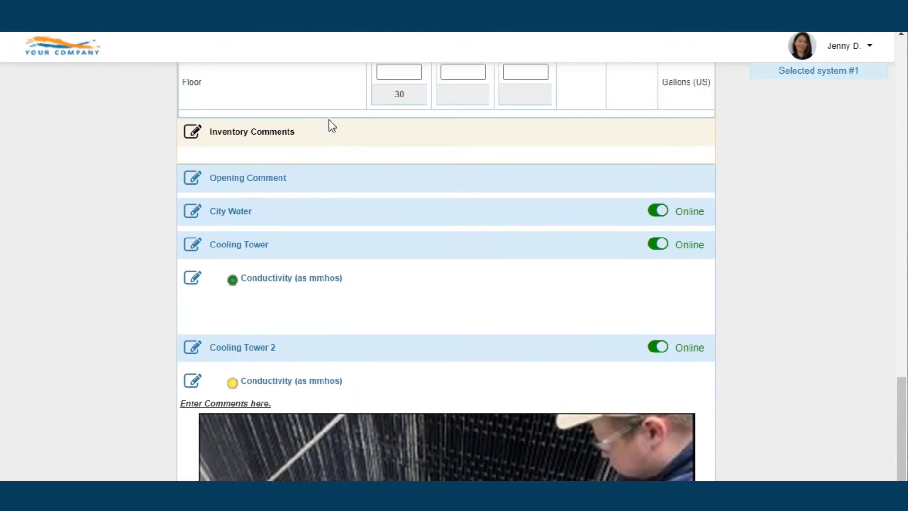
{"action": "left_click", "coordinate": [660, 213]}
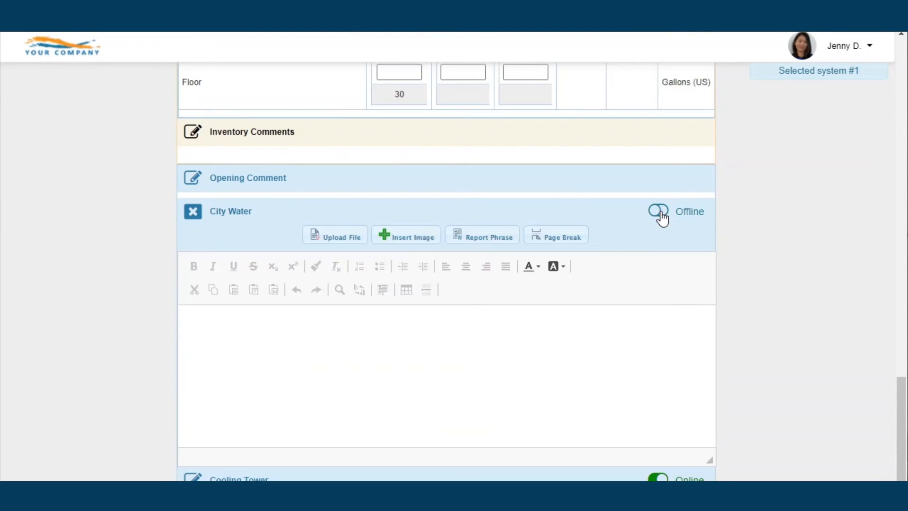
{"action": "left_click_drag", "start_coordinate": [305, 329], "coordinate": [182, 329]}
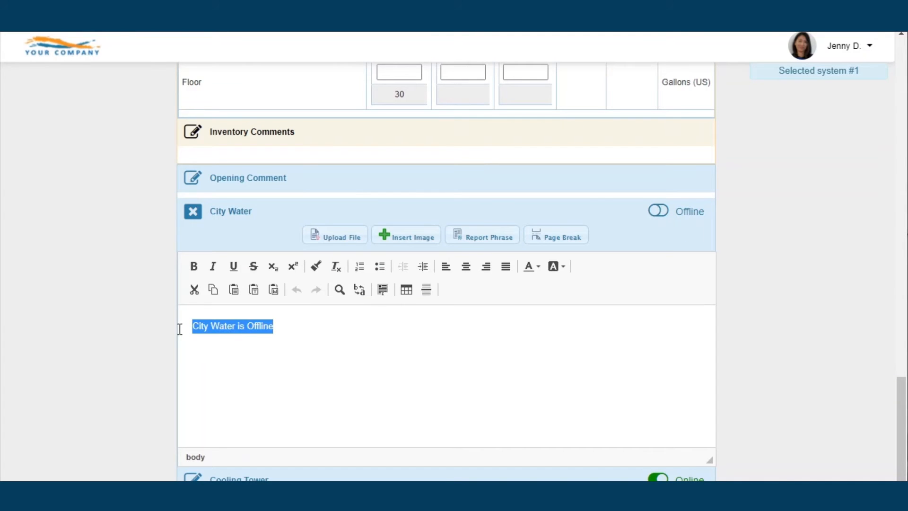
{"action": "left_click", "coordinate": [658, 213]}
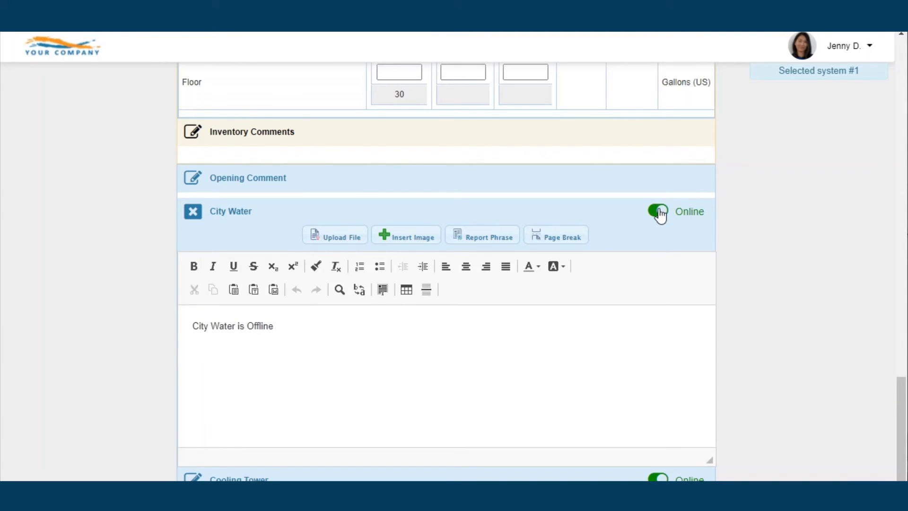
{"action": "left_click", "coordinate": [659, 212]}
{"action": "left_click", "coordinate": [193, 212]}
Add a signature line to the end of the report, below the closing signature and attachments
{"action": "scroll", "coordinate": [194, 219], "scroll_direction": "down", "scroll_amount": 15}
{"action": "scroll", "coordinate": [194, 217], "scroll_direction": "down", "scroll_amount": 6}
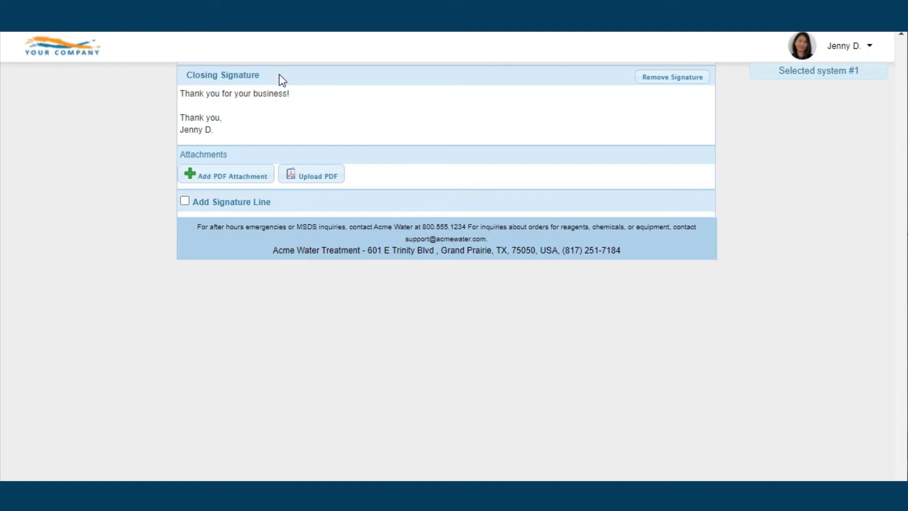
{"action": "scroll", "coordinate": [208, 75], "scroll_direction": "up", "scroll_amount": 1}
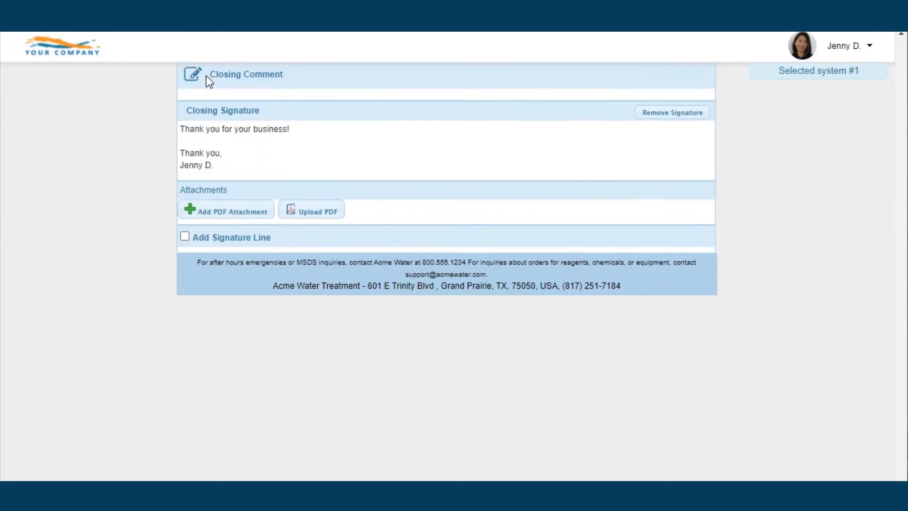
{"action": "scroll", "coordinate": [206, 76], "scroll_direction": "up", "scroll_amount": 1}
{"action": "left_click_drag", "start_coordinate": [279, 146], "coordinate": [181, 143]}
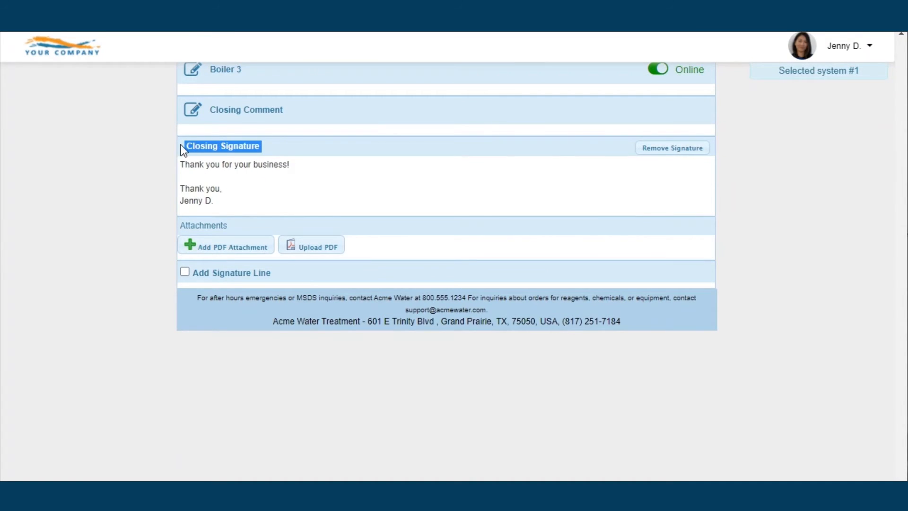
{"action": "left_click", "coordinate": [443, 162]}
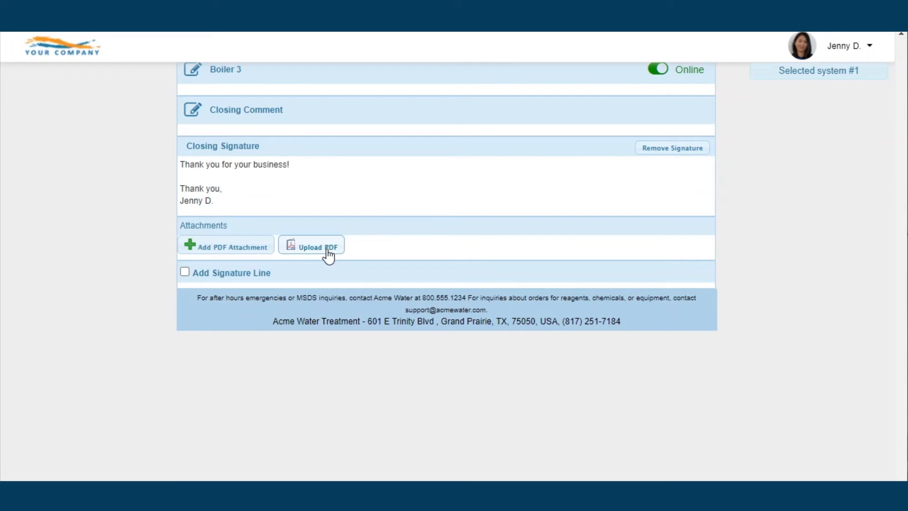
{"action": "left_click", "coordinate": [184, 272]}
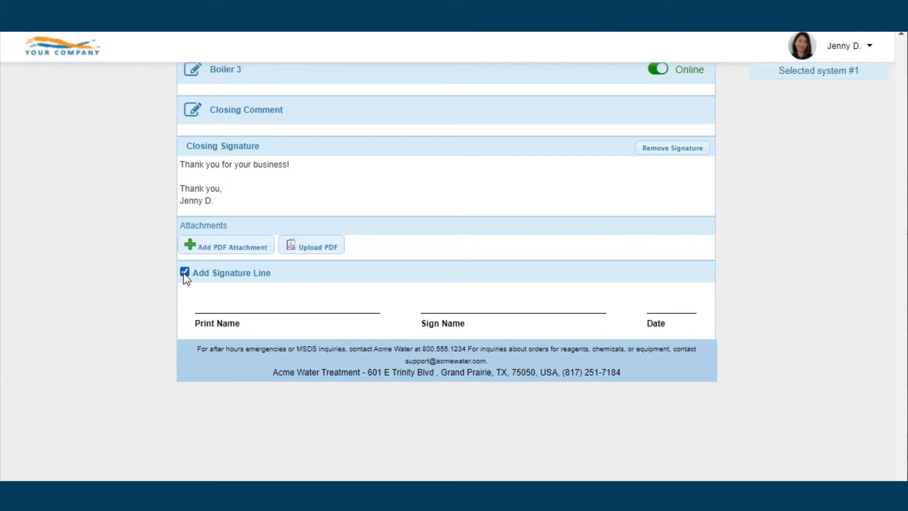
Save the service report as a draft and confirm the save
{"action": "scroll", "coordinate": [311, 273], "scroll_direction": "up", "scroll_amount": 15}
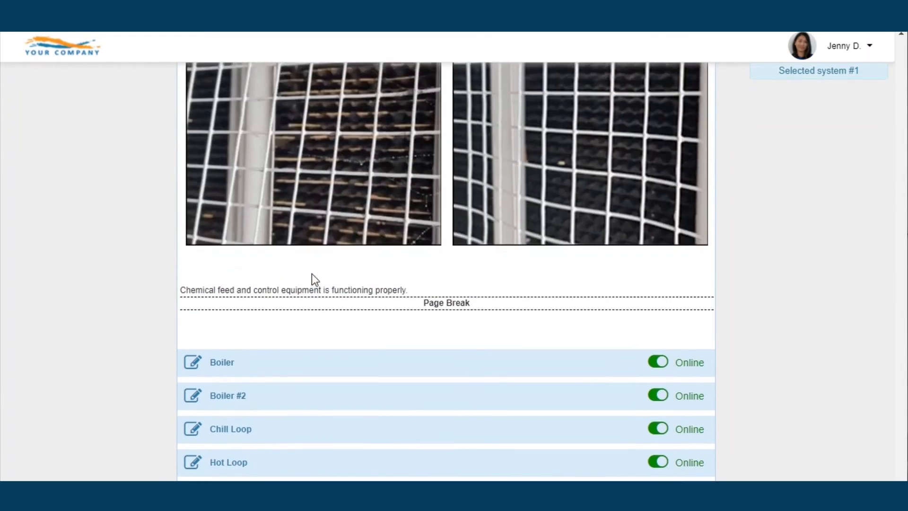
{"action": "scroll", "coordinate": [319, 282], "scroll_direction": "up", "scroll_amount": 15}
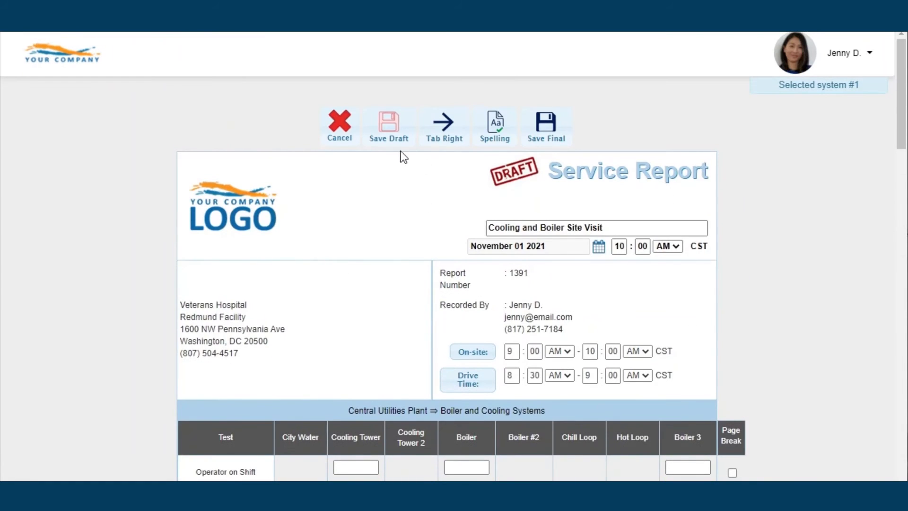
{"action": "left_click", "coordinate": [392, 139]}
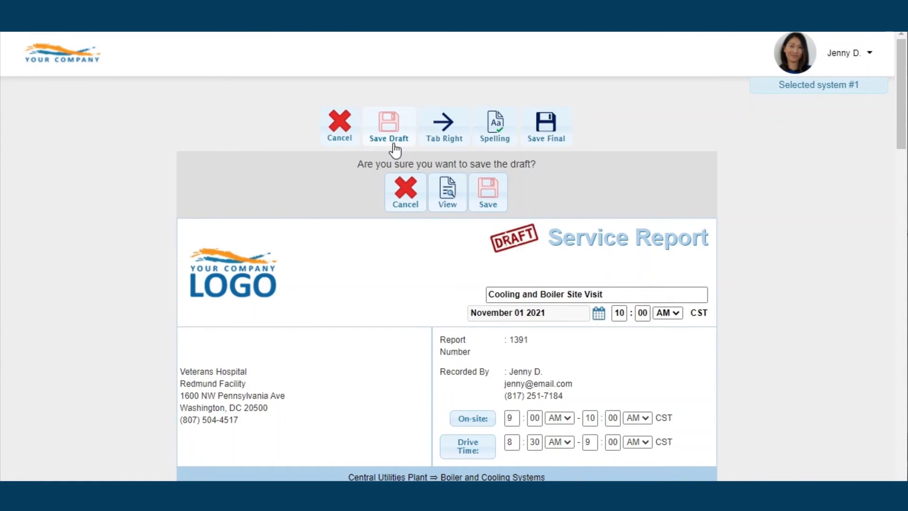
{"action": "left_click", "coordinate": [487, 208]}
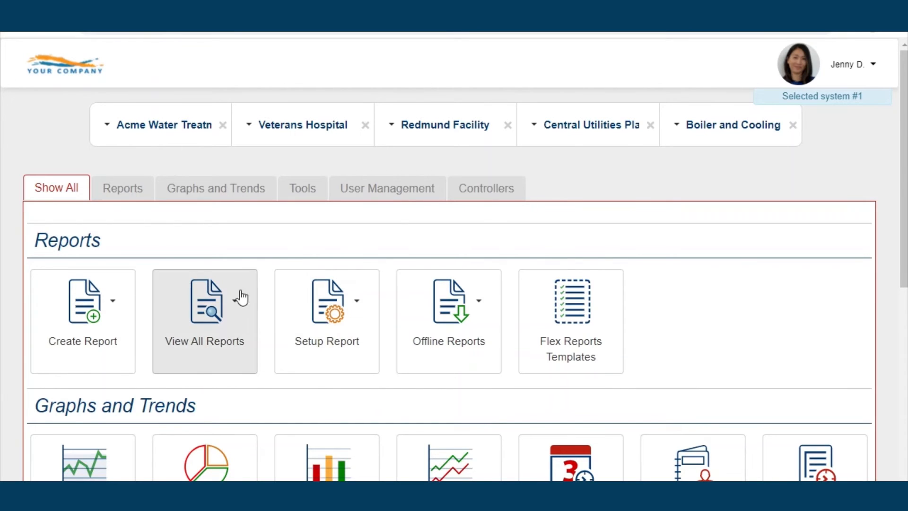
Open the list of all reports for the Boiler and Cooling system
{"action": "left_click", "coordinate": [227, 301]}
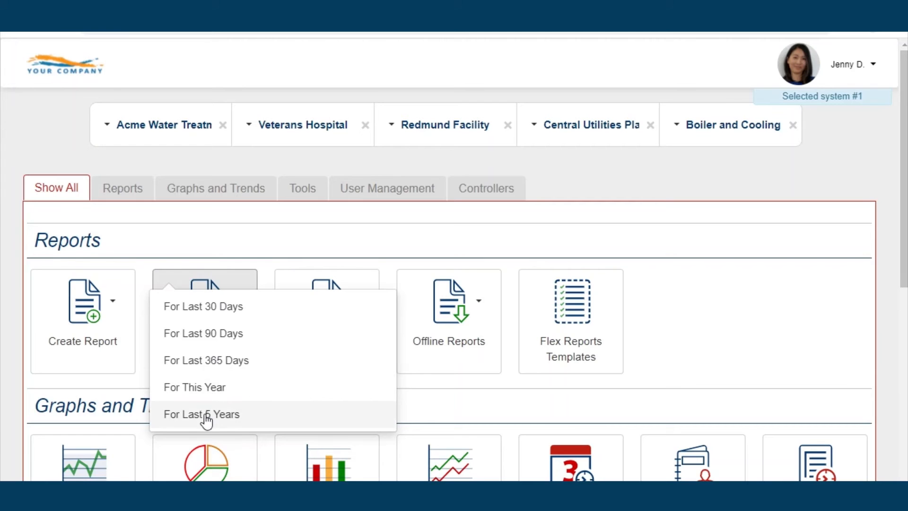
{"action": "left_click", "coordinate": [208, 307]}
{"action": "scroll", "coordinate": [208, 316], "scroll_direction": "down", "scroll_amount": 1}
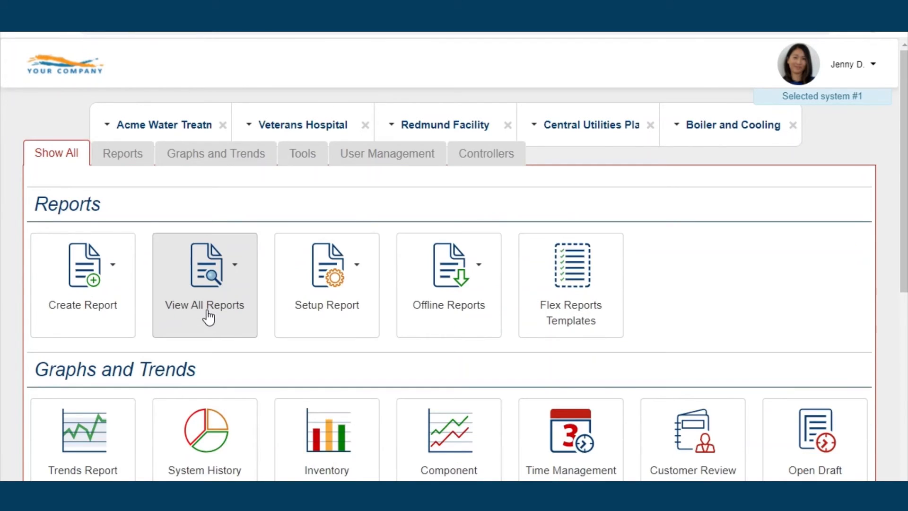
{"action": "left_click", "coordinate": [207, 312]}
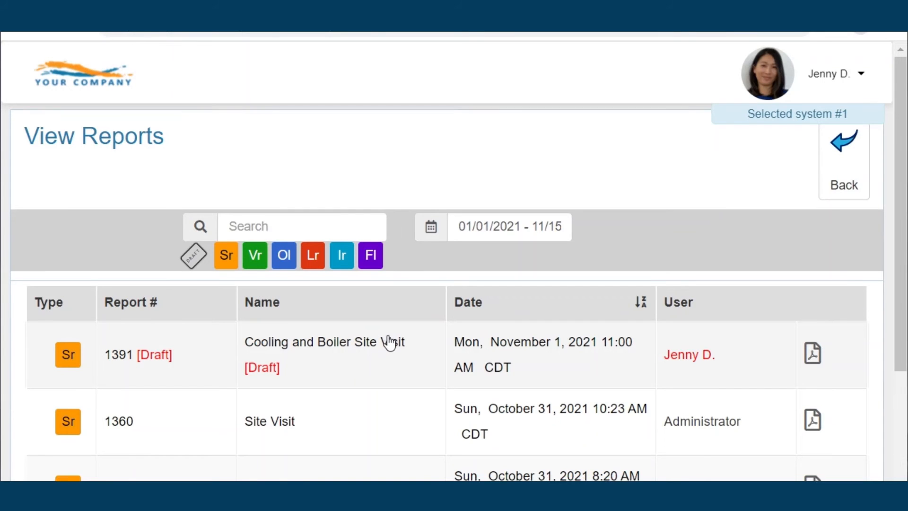
Open the Cooling and Boiler Site Visit draft from the report list and look through it
{"action": "scroll", "coordinate": [389, 341], "scroll_direction": "down", "scroll_amount": 4}
{"action": "scroll", "coordinate": [388, 336], "scroll_direction": "down", "scroll_amount": 6}
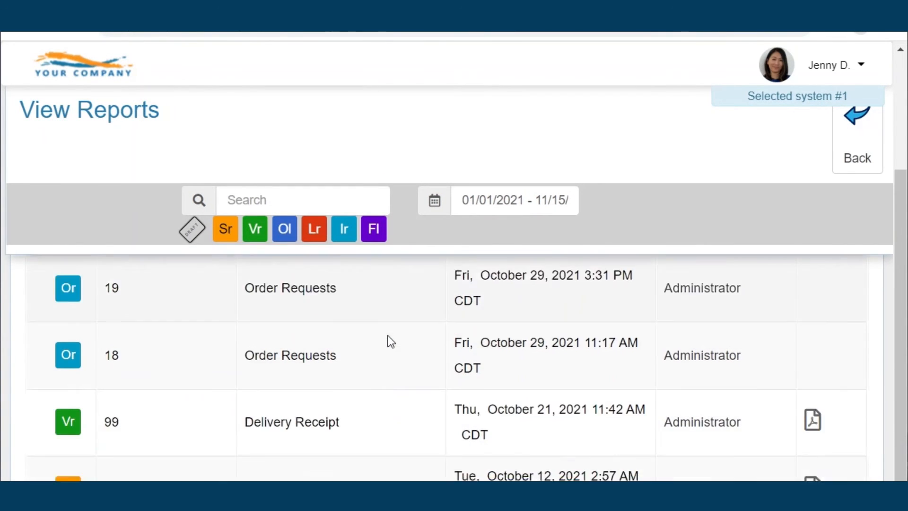
{"action": "scroll", "coordinate": [390, 341], "scroll_direction": "up", "scroll_amount": 10}
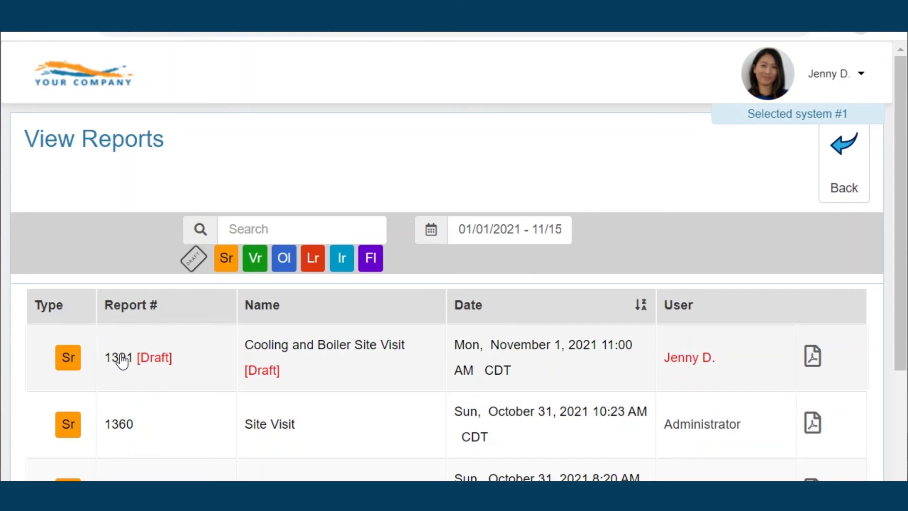
{"action": "left_click", "coordinate": [120, 360]}
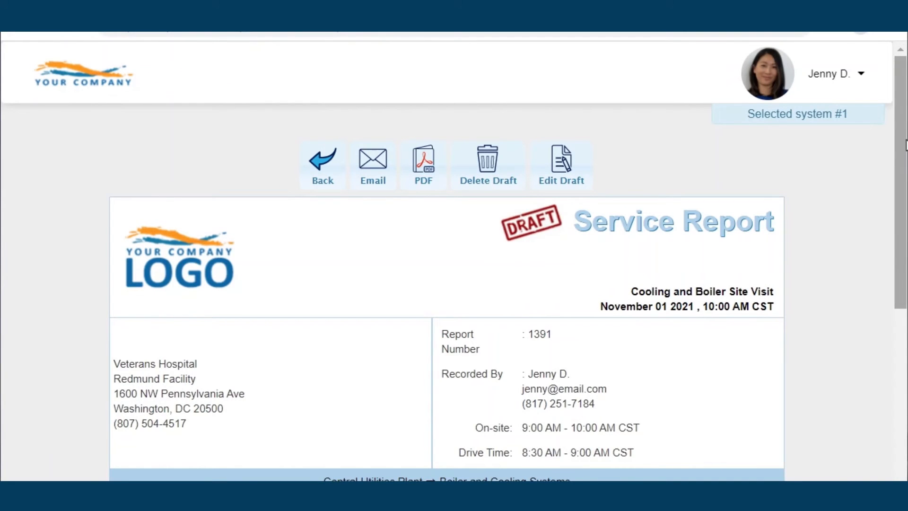
{"action": "mouse_move", "coordinate": [904, 144]}
{"action": "left_mouse_down"}
{"action": "mouse_move", "coordinate": [888, 388]}
{"action": "mouse_move", "coordinate": [894, 509]}
{"action": "mouse_move", "coordinate": [903, 416]}
{"action": "mouse_move", "coordinate": [892, 127]}
{"action": "left_mouse_up"}
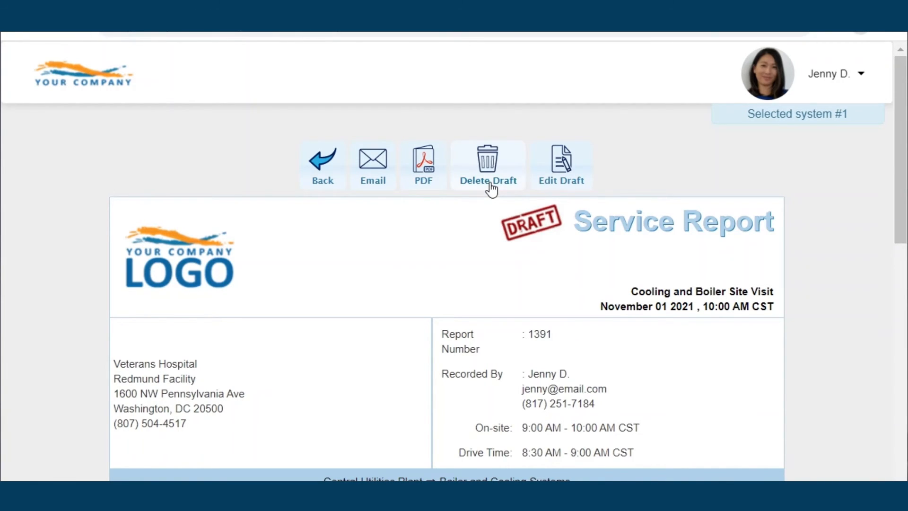
Reopen the draft for editing and apply the changed control limits to the City Water conductivity reading
{"action": "left_click", "coordinate": [574, 168]}
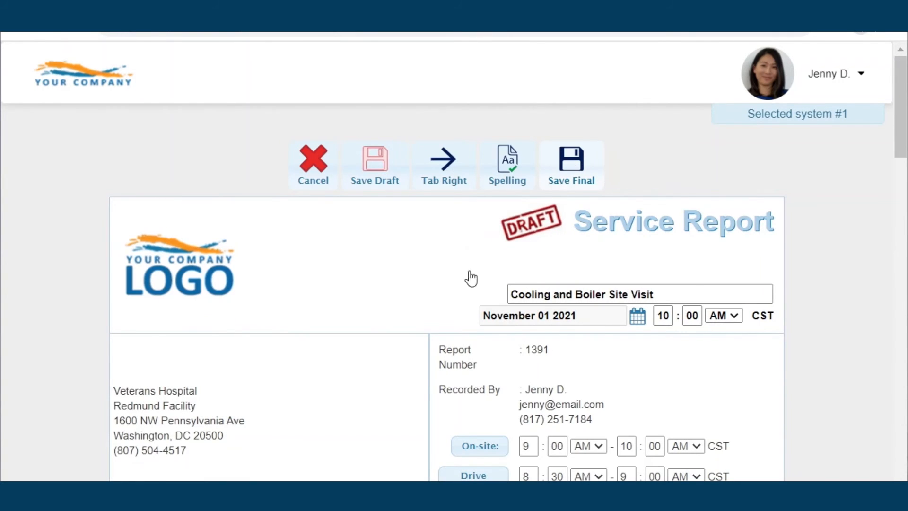
{"action": "scroll", "coordinate": [404, 279], "scroll_direction": "down", "scroll_amount": 2}
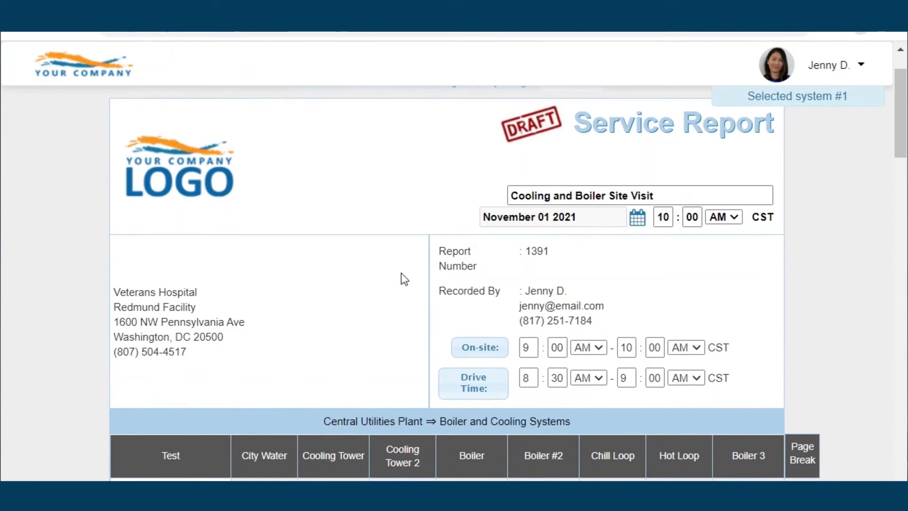
{"action": "scroll", "coordinate": [404, 278], "scroll_direction": "down", "scroll_amount": 2}
{"action": "scroll", "coordinate": [402, 277], "scroll_direction": "down", "scroll_amount": 3}
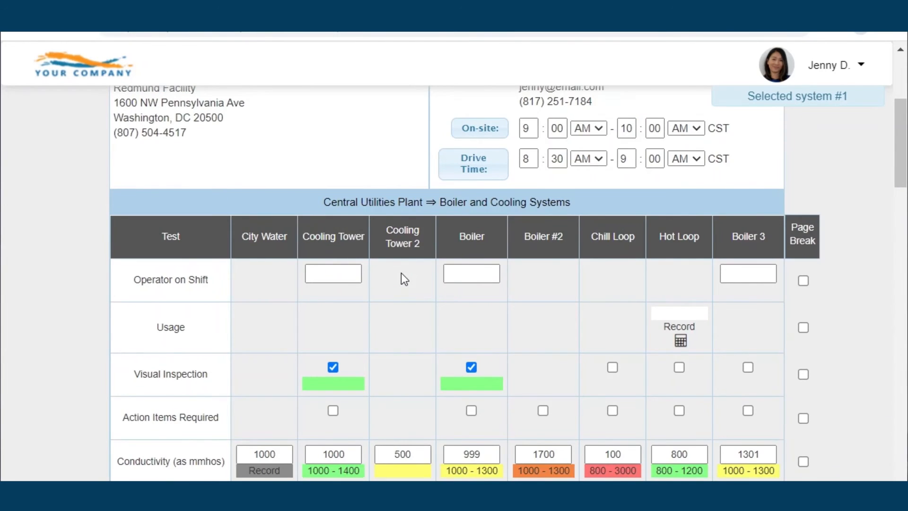
{"action": "scroll", "coordinate": [402, 277], "scroll_direction": "down", "scroll_amount": 2}
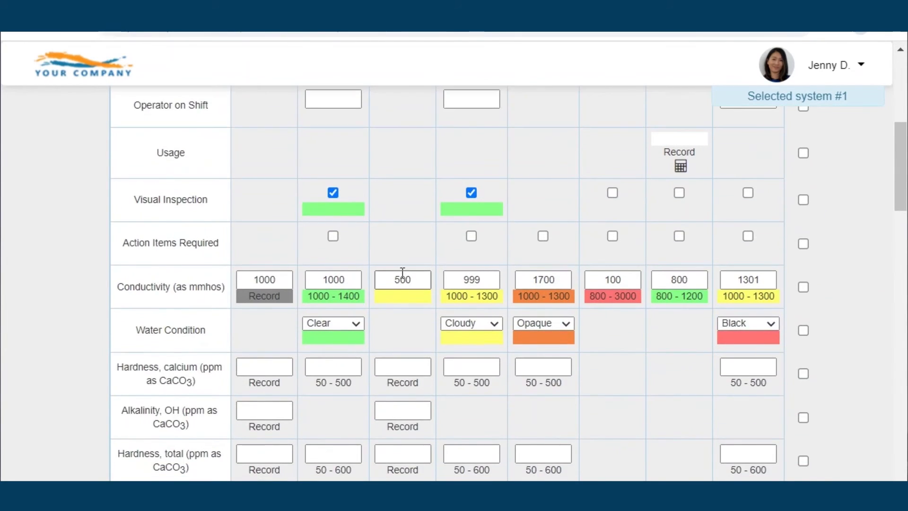
{"action": "scroll", "coordinate": [402, 273], "scroll_direction": "down", "scroll_amount": 1}
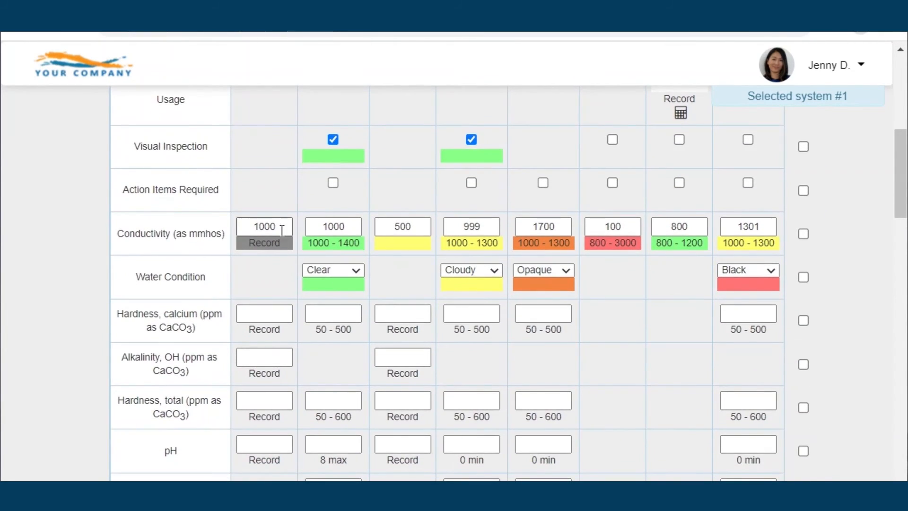
{"action": "left_click", "coordinate": [281, 221]}
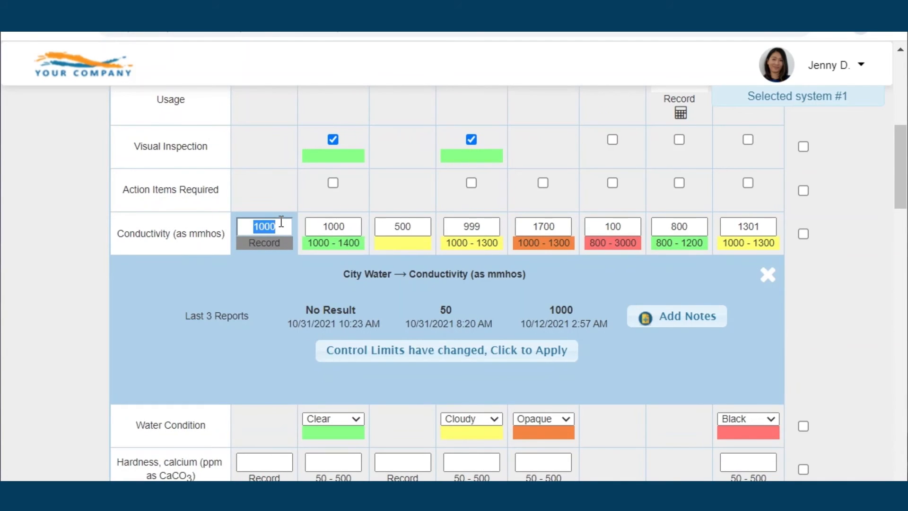
{"action": "left_click", "coordinate": [412, 362]}
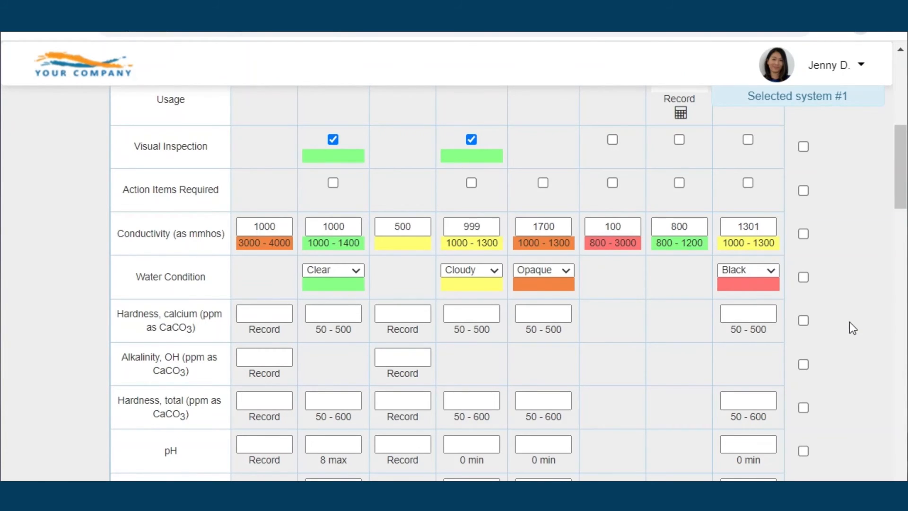
Save the Cooling and Boiler Site Visit report as final and confirm the save
{"action": "scroll", "coordinate": [849, 321], "scroll_direction": "down", "scroll_amount": 5}
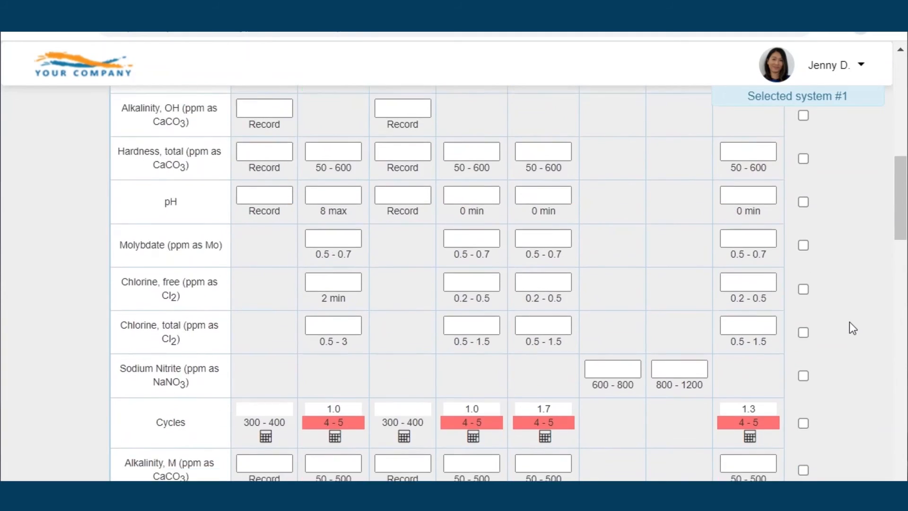
{"action": "scroll", "coordinate": [849, 321], "scroll_direction": "up", "scroll_amount": 12}
{"action": "scroll", "coordinate": [849, 326], "scroll_direction": "up", "scroll_amount": 5}
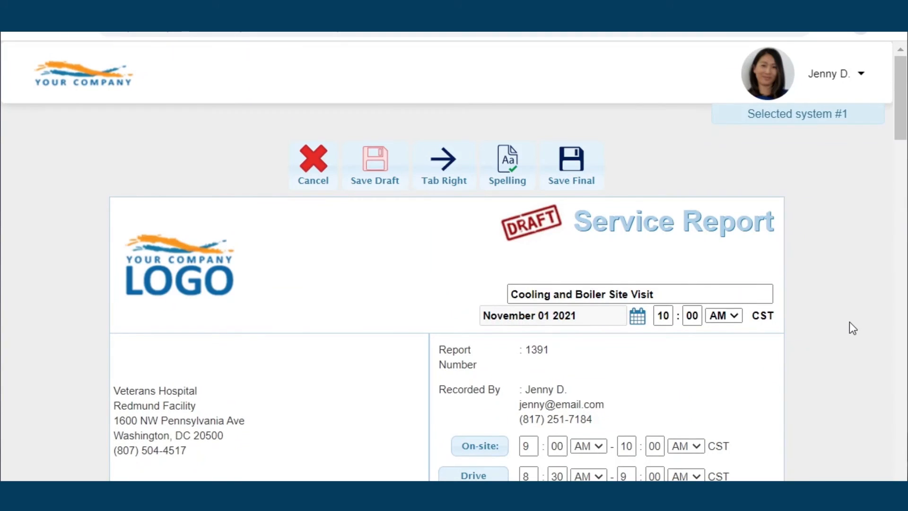
{"action": "left_click", "coordinate": [581, 165]}
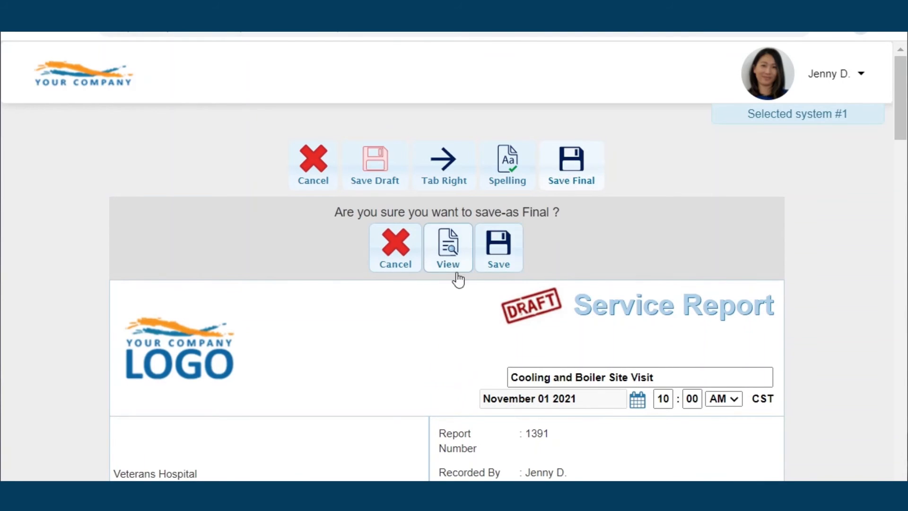
{"action": "left_click", "coordinate": [499, 260]}
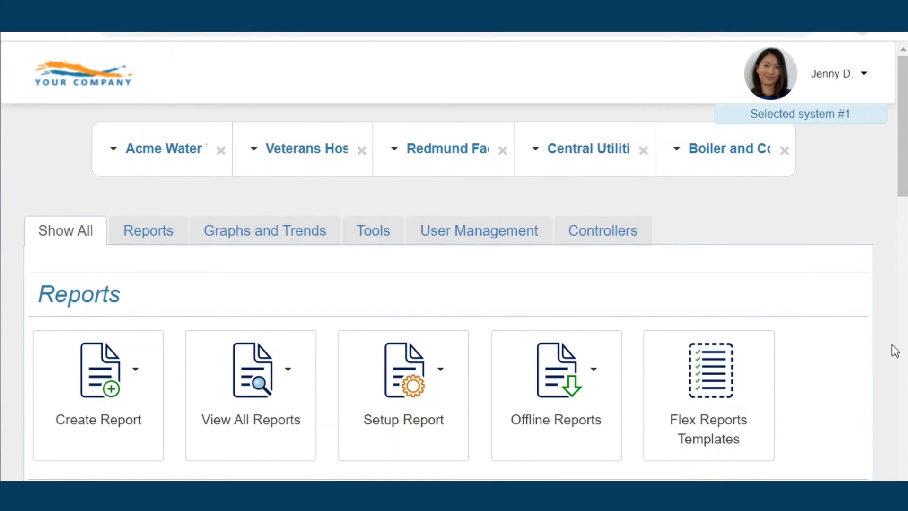
Create a new Visit report for the Boiler and Cooling system
{"action": "scroll", "coordinate": [895, 351], "scroll_direction": "down", "scroll_amount": 4}
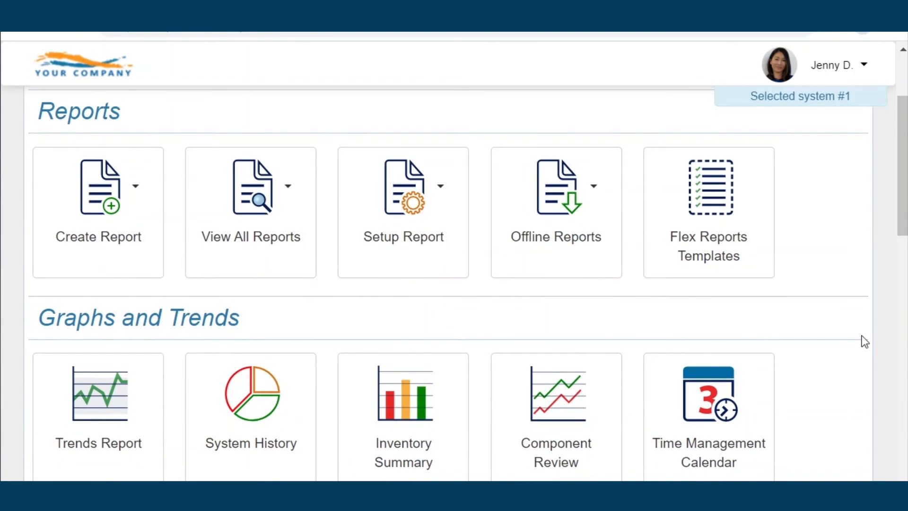
{"action": "left_click", "coordinate": [136, 260]}
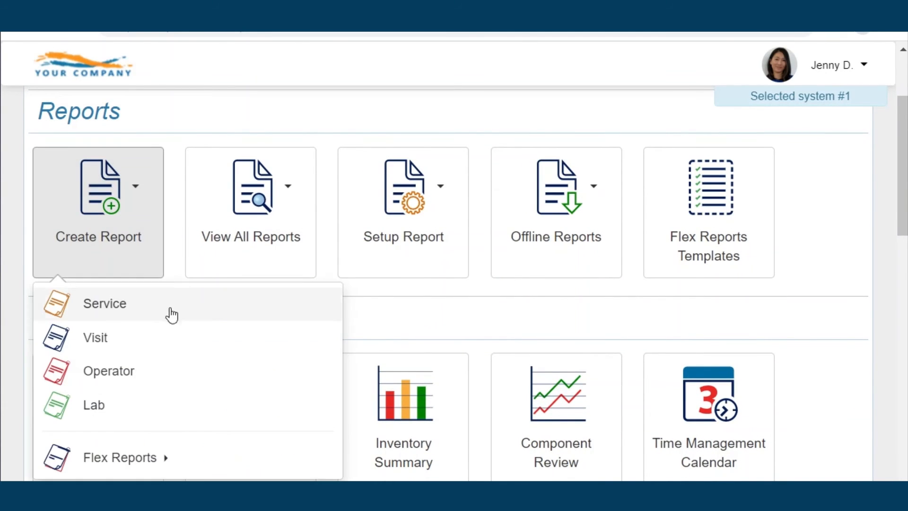
{"action": "left_click", "coordinate": [125, 338]}
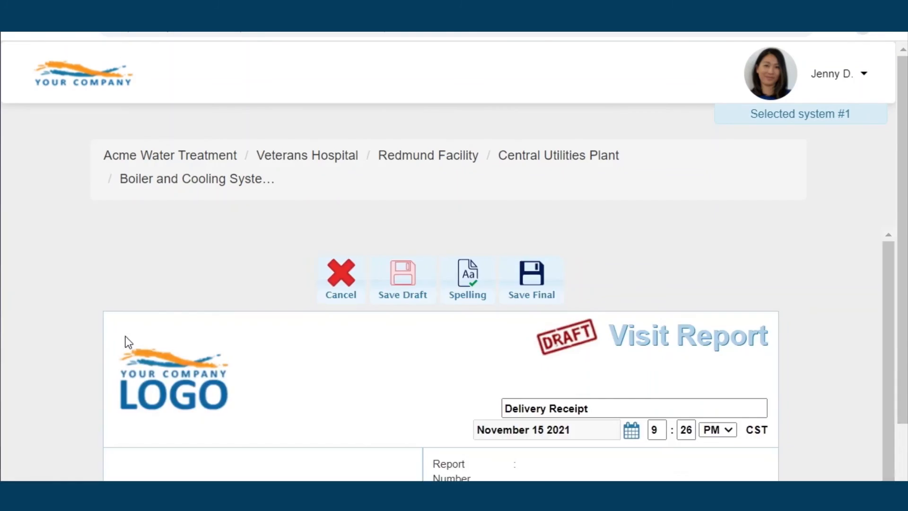
Add the comment "Enter comments here." to the Visit Report's comment section and close its editor
{"action": "scroll", "coordinate": [703, 244], "scroll_direction": "down", "scroll_amount": 7}
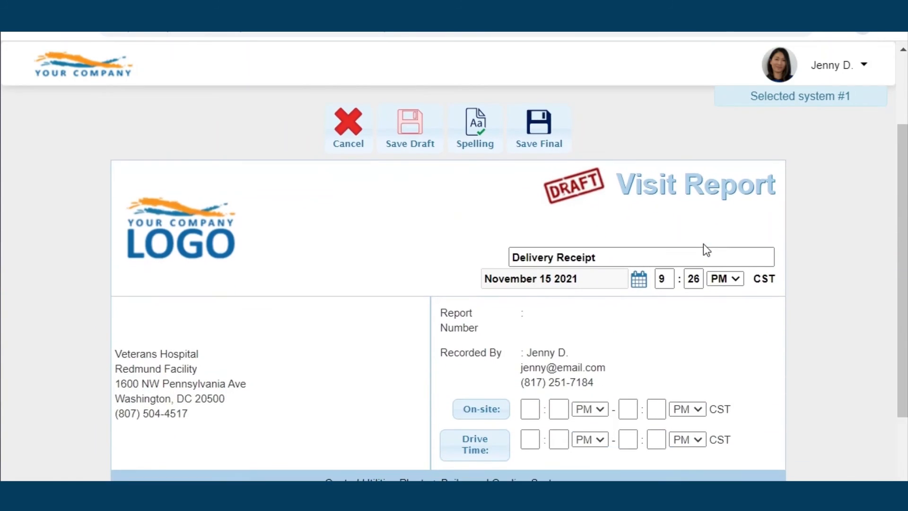
{"action": "scroll", "coordinate": [703, 244], "scroll_direction": "down", "scroll_amount": 4}
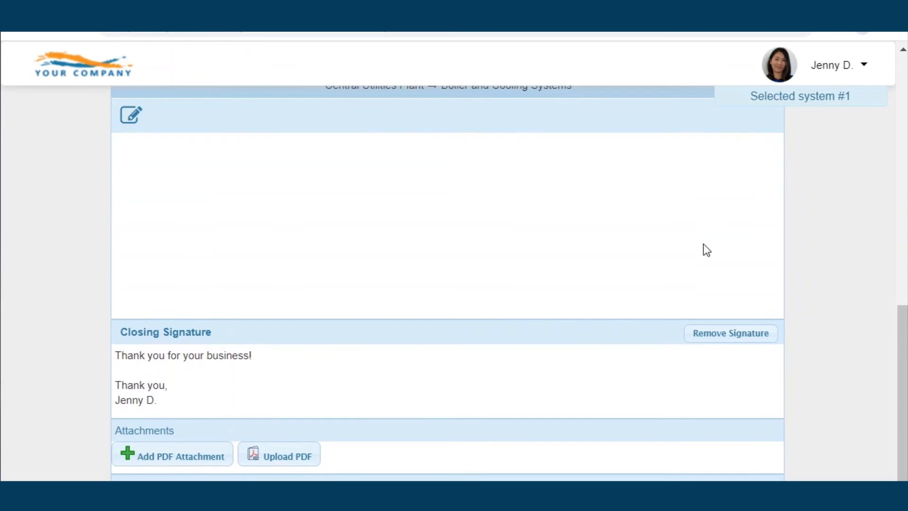
{"action": "left_click", "coordinate": [131, 116]}
{"action": "type", "text": "Ente"}
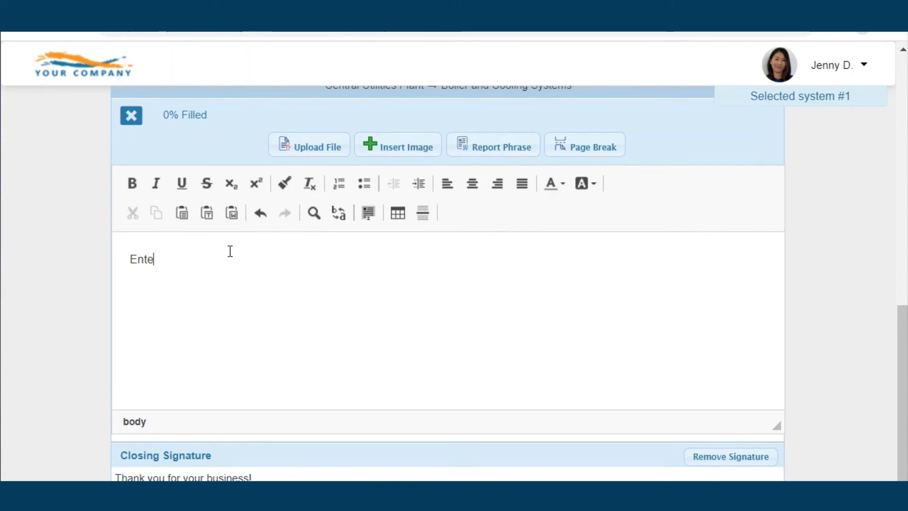
{"action": "type", "text": "r comments here."}
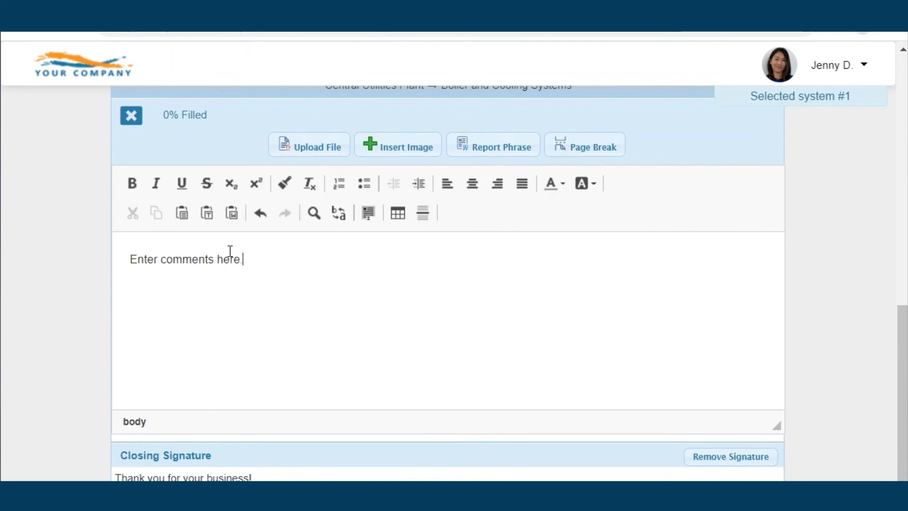
{"action": "left_click", "coordinate": [133, 120]}
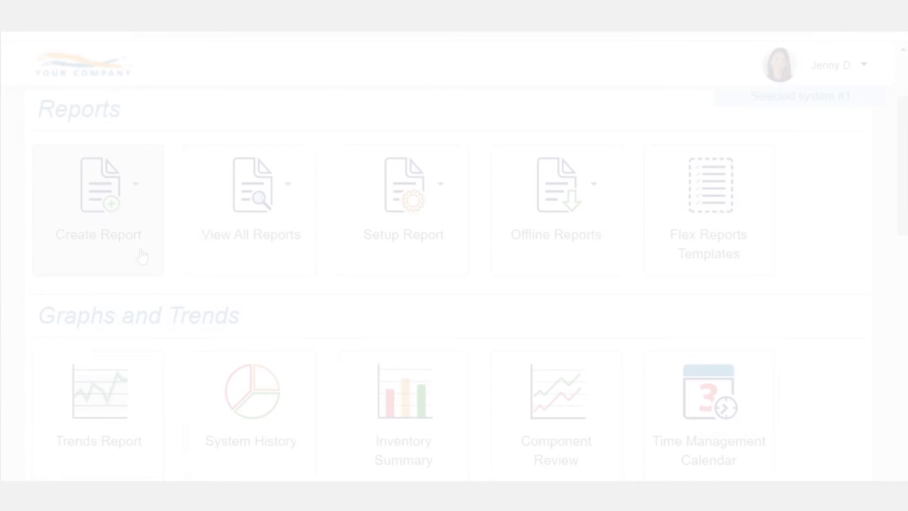
Create a new Operator report and look through its test table, comment sections and closing signature
{"action": "left_click", "coordinate": [136, 248]}
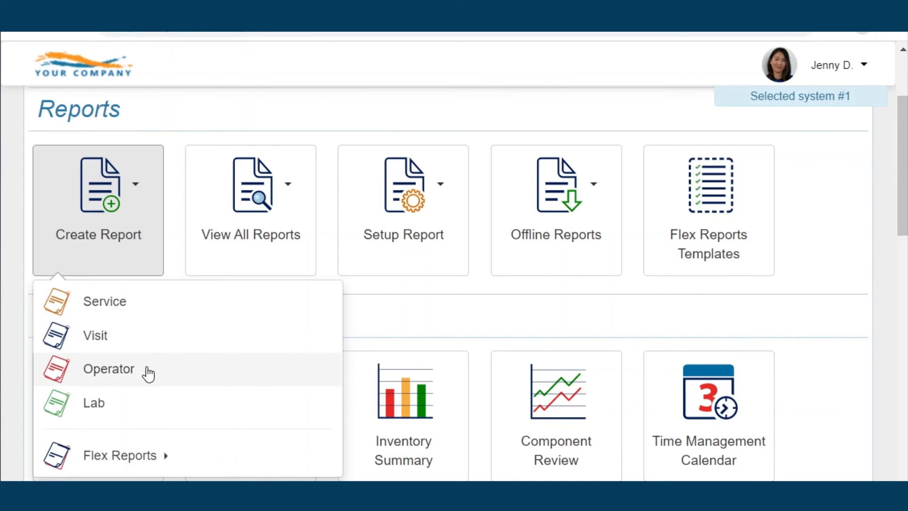
{"action": "left_click", "coordinate": [124, 376]}
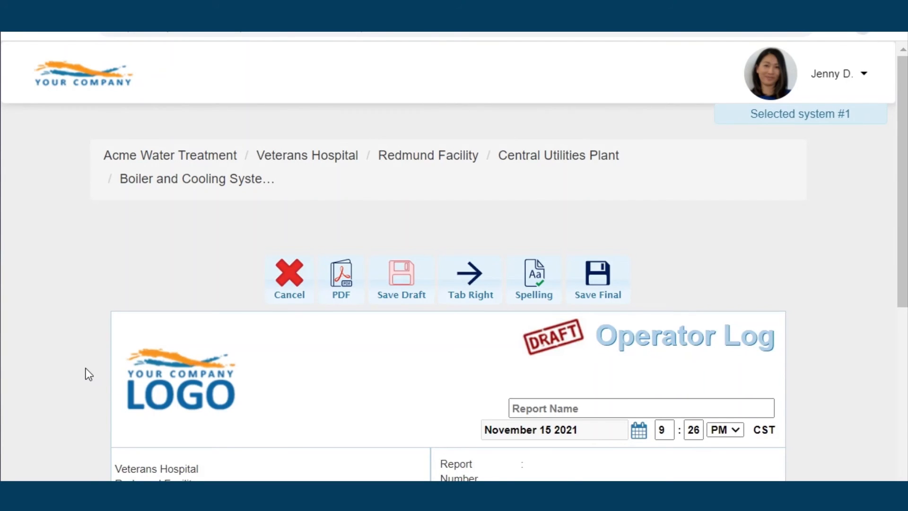
{"action": "scroll", "coordinate": [86, 368], "scroll_direction": "down", "scroll_amount": 5}
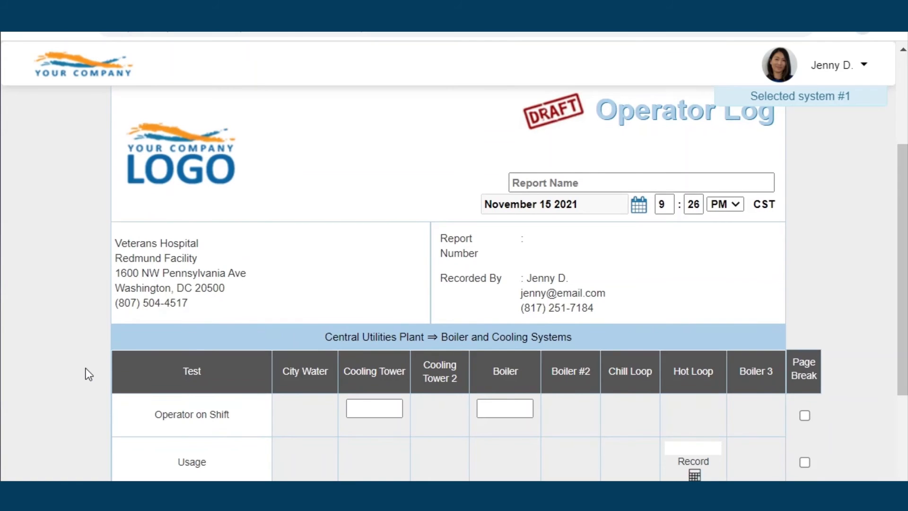
{"action": "scroll", "coordinate": [86, 368], "scroll_direction": "down", "scroll_amount": 9}
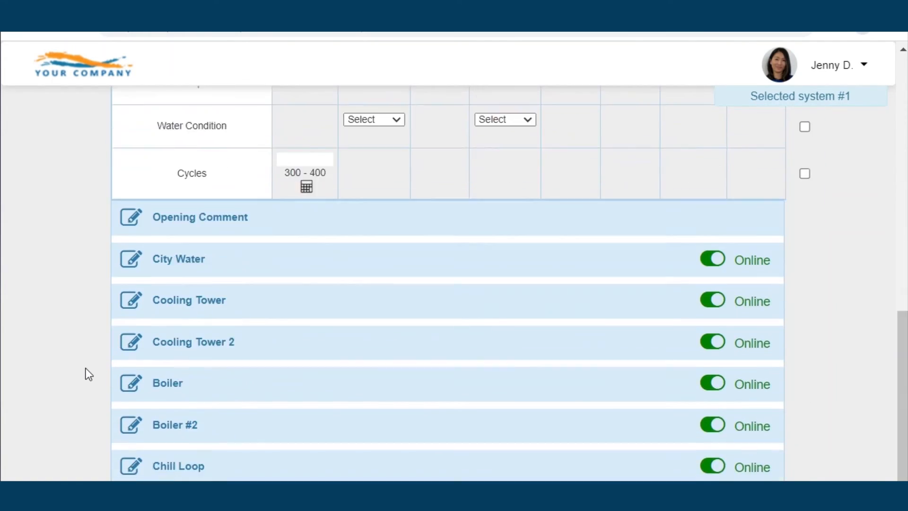
{"action": "scroll", "coordinate": [86, 368], "scroll_direction": "down", "scroll_amount": 6}
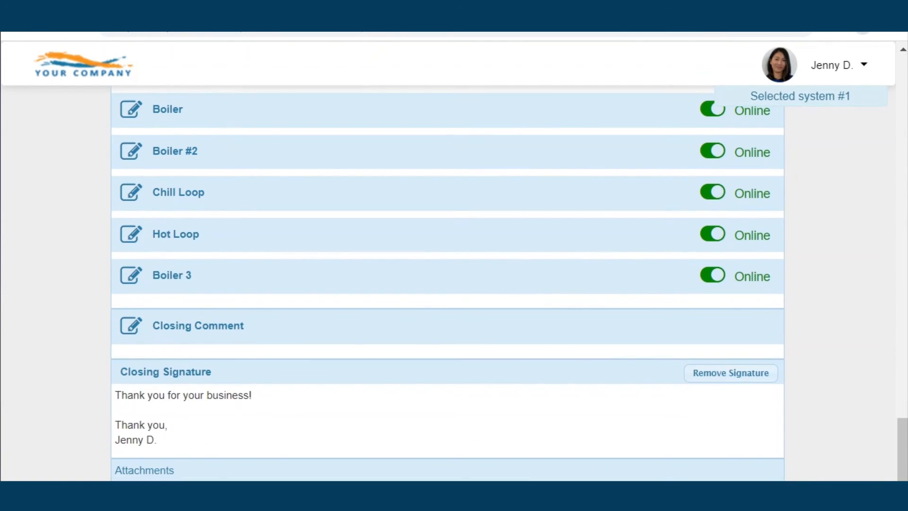
{"action": "scroll", "coordinate": [87, 246], "scroll_direction": "up", "scroll_amount": 20}
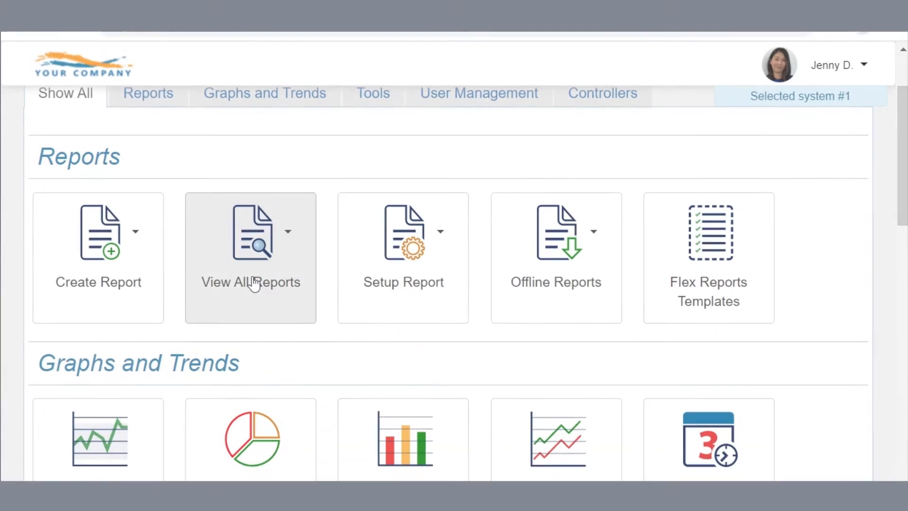
Create a new Lab report for the Boiler and Cooling Systems and look over its header and comment section
{"action": "scroll", "coordinate": [198, 298], "scroll_direction": "down", "scroll_amount": 2}
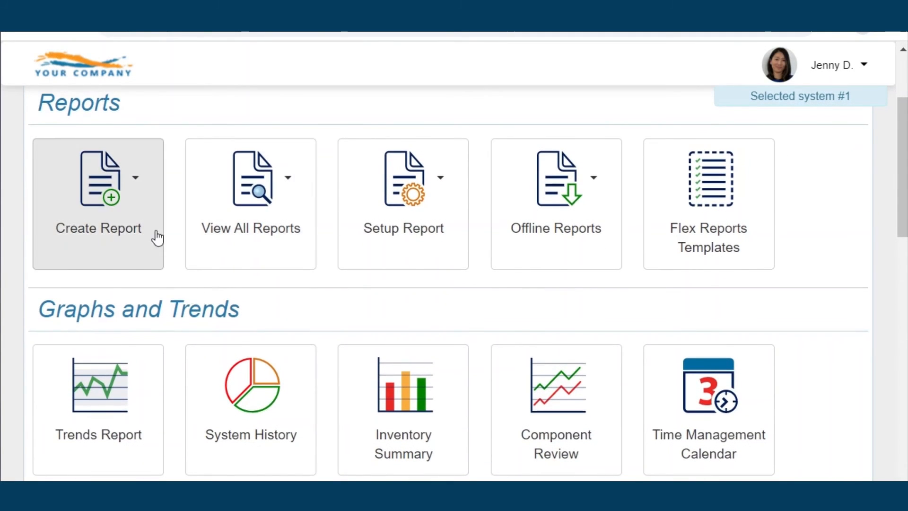
{"action": "left_click", "coordinate": [152, 230]}
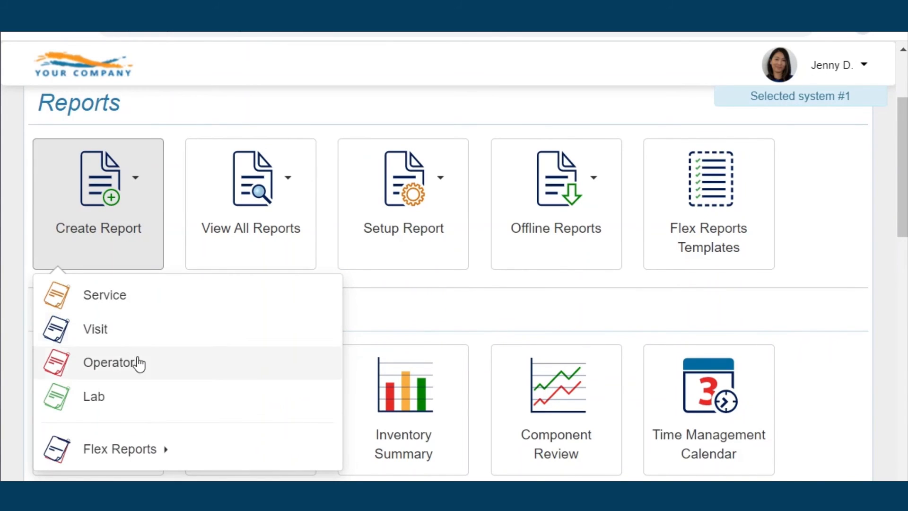
{"action": "left_click", "coordinate": [107, 403]}
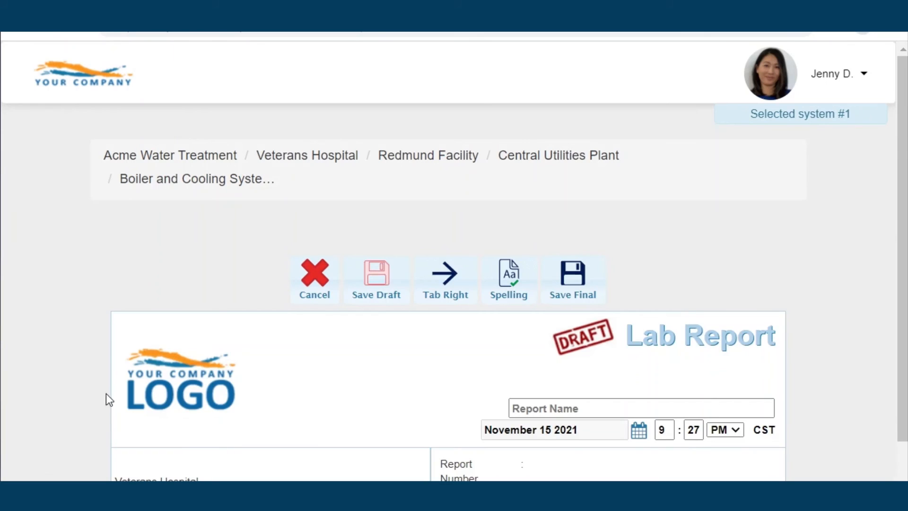
{"action": "scroll", "coordinate": [94, 354], "scroll_direction": "down", "scroll_amount": 3}
{"action": "scroll", "coordinate": [95, 355], "scroll_direction": "down", "scroll_amount": 1}
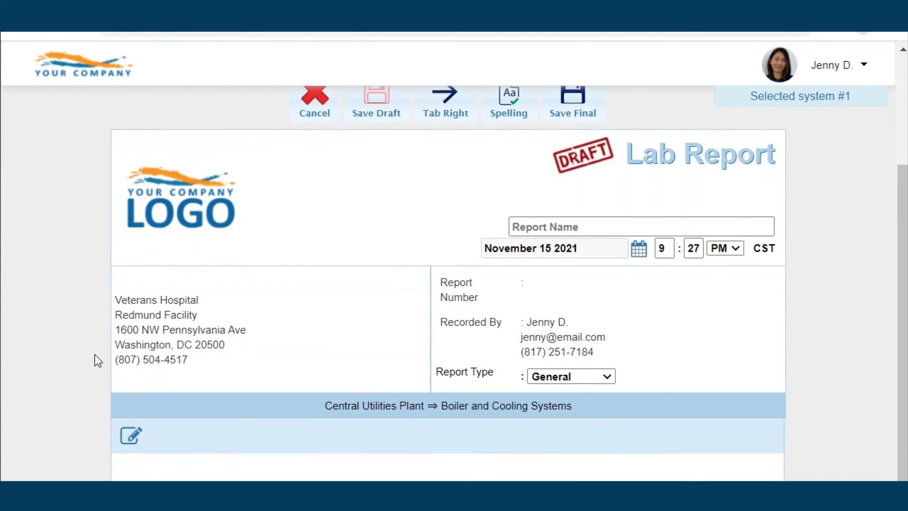
{"action": "scroll", "coordinate": [96, 360], "scroll_direction": "down", "scroll_amount": 2}
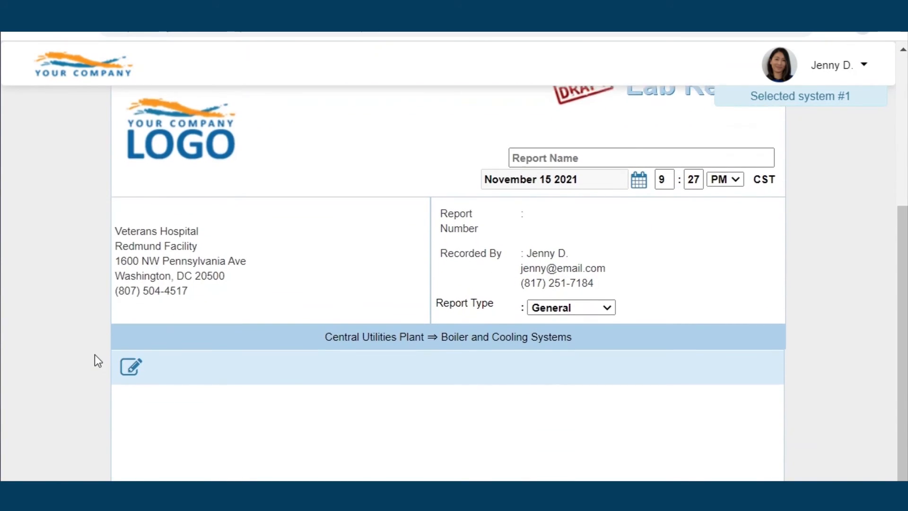
{"action": "scroll", "coordinate": [245, 326], "scroll_direction": "down", "scroll_amount": 2}
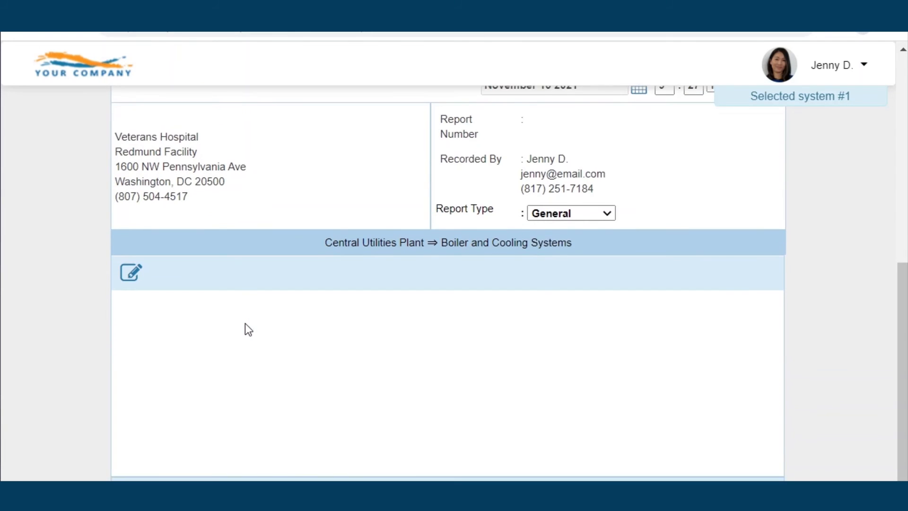
Keep the lab report type as General, add the comment "Enter comments here" and close the comment editor
{"action": "left_click", "coordinate": [606, 211]}
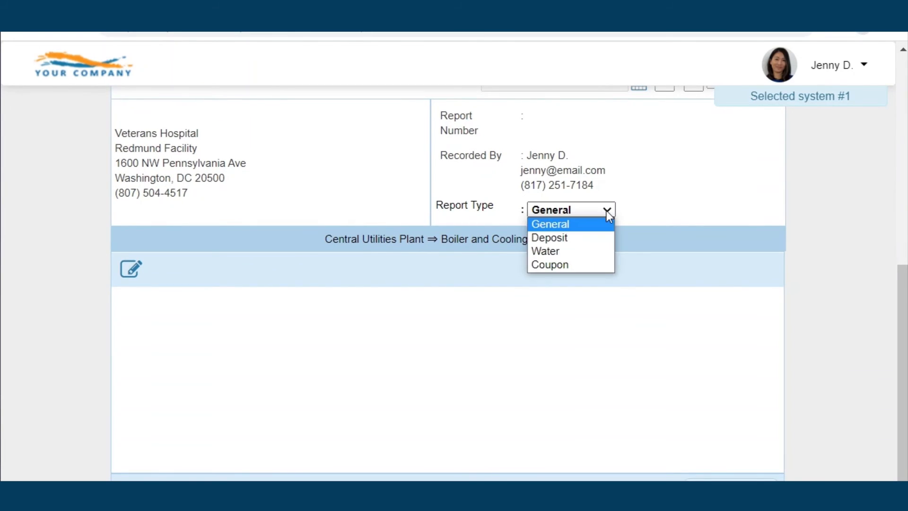
{"action": "left_click", "coordinate": [565, 224]}
{"action": "left_click", "coordinate": [132, 271]}
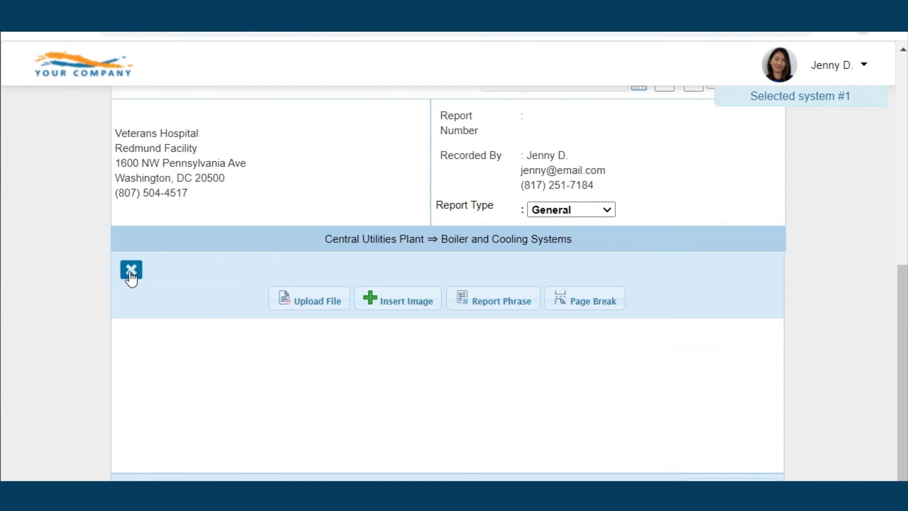
{"action": "type", "text": "E"}
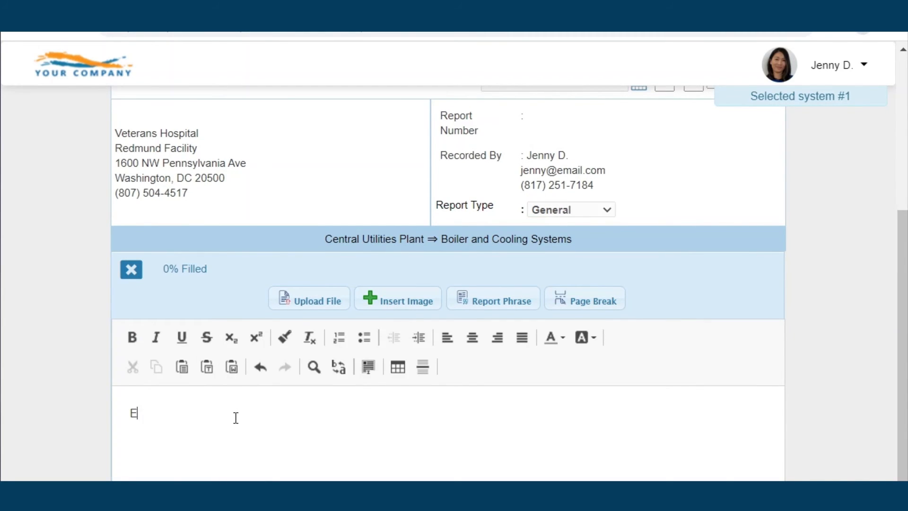
{"action": "type", "text": "nter comments h"}
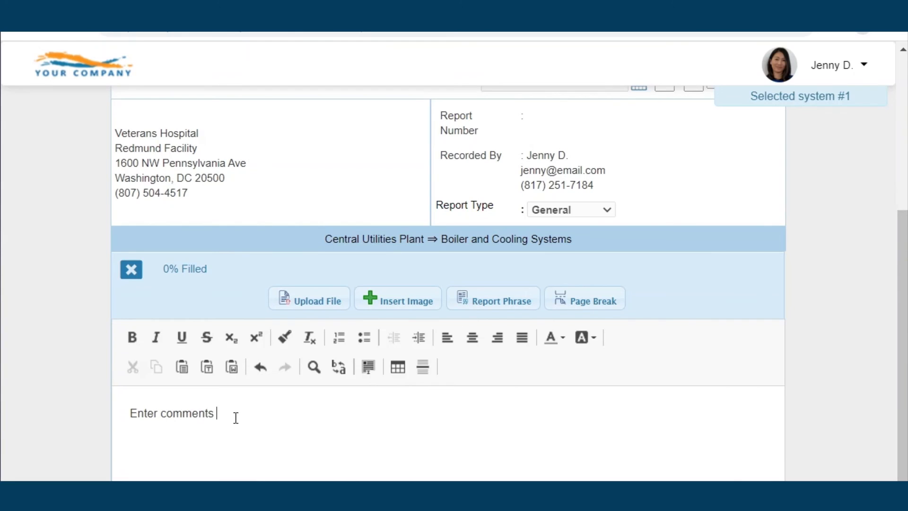
{"action": "type", "text": "e"}
{"action": "key", "text": "BackSpace"}
{"action": "type", "text": "here"}
{"action": "left_click", "coordinate": [132, 270]}
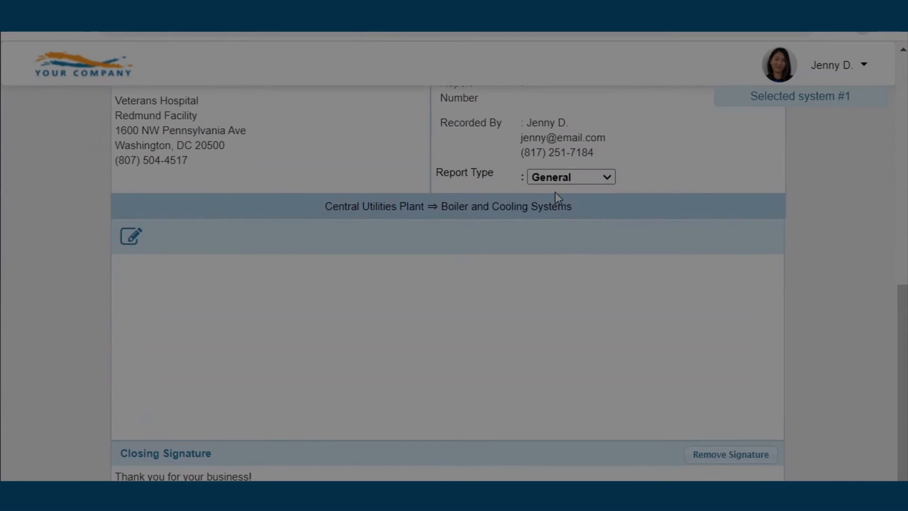
Set the lab report type to Deposit and enter Perform Safety Inspection as yes for Boiler and no for Boiler #2
{"action": "left_click", "coordinate": [555, 180]}
{"action": "left_click", "coordinate": [551, 205]}
{"action": "left_click", "coordinate": [306, 336]}
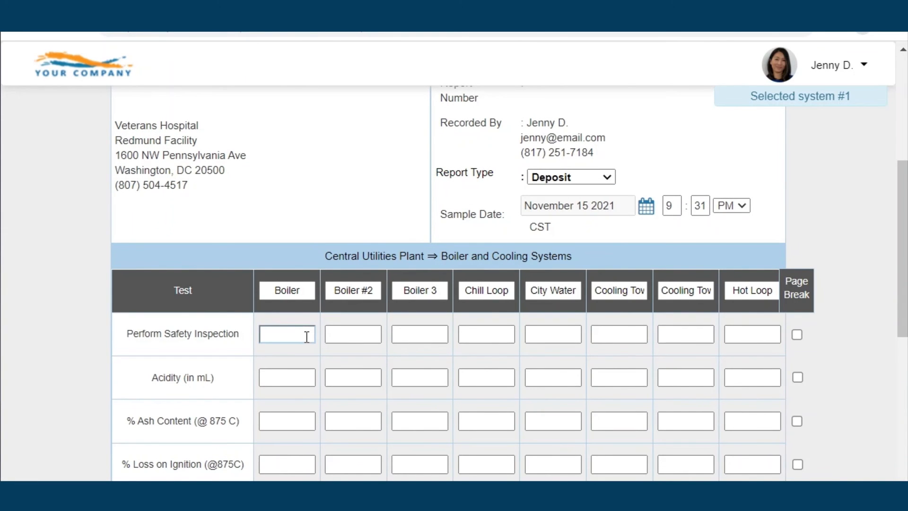
{"action": "type", "text": "yes"}
{"action": "key", "text": "Tab"}
{"action": "type", "text": "no"}
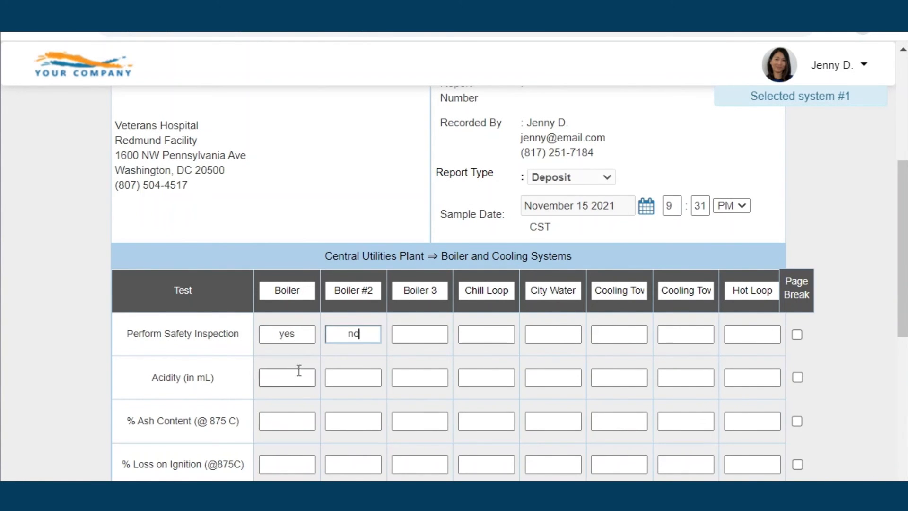
Enter an acidity of 0.01 mL for both Boiler and Boiler #2 in the Deposit report
{"action": "left_click", "coordinate": [287, 379]}
{"action": "type", "text": "0"}
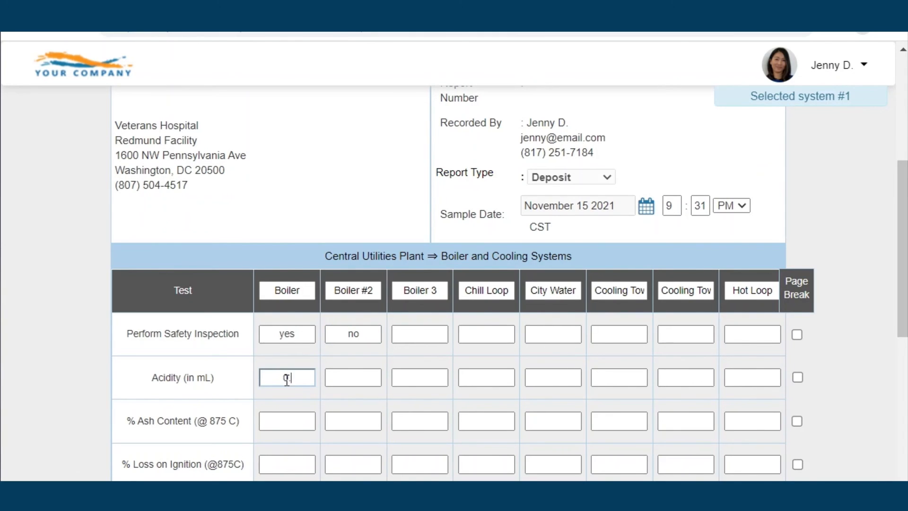
{"action": "type", "text": ".01"}
{"action": "key", "text": "Tab"}
{"action": "type", "text": "0.01"}
{"action": "key", "text": "Tab"}
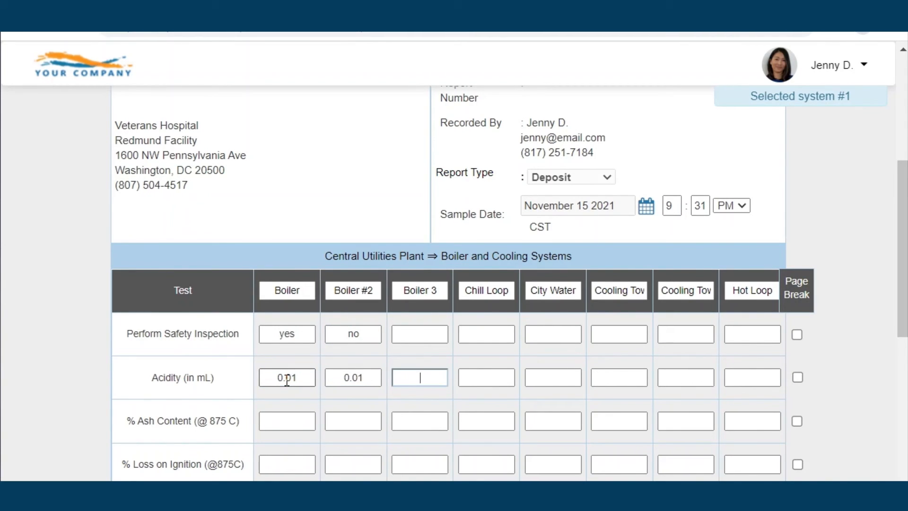
{"action": "scroll", "coordinate": [752, 378], "scroll_direction": "down", "scroll_amount": 10}
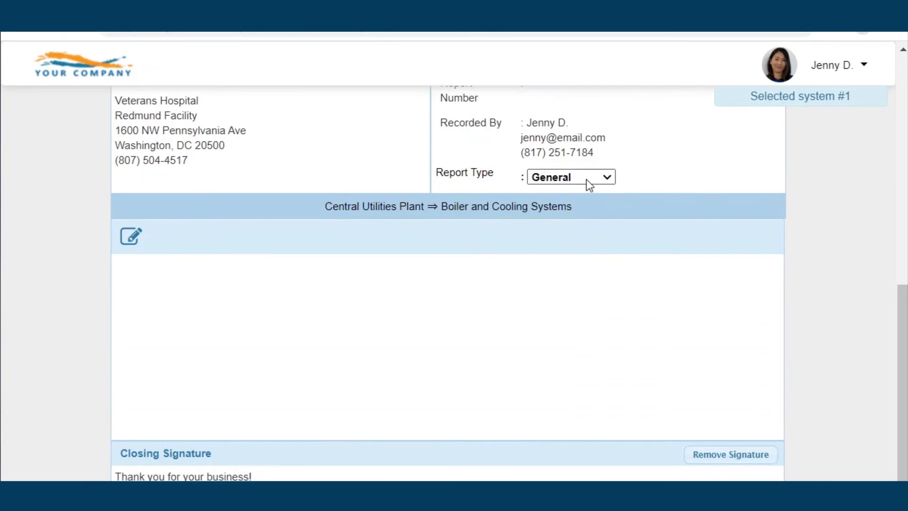
Set the lab report type to Water, enter Boiler safety inspection yes, sulfate 0.01 and M alkalinity <0.01, and leave the report
{"action": "left_click", "coordinate": [586, 181]}
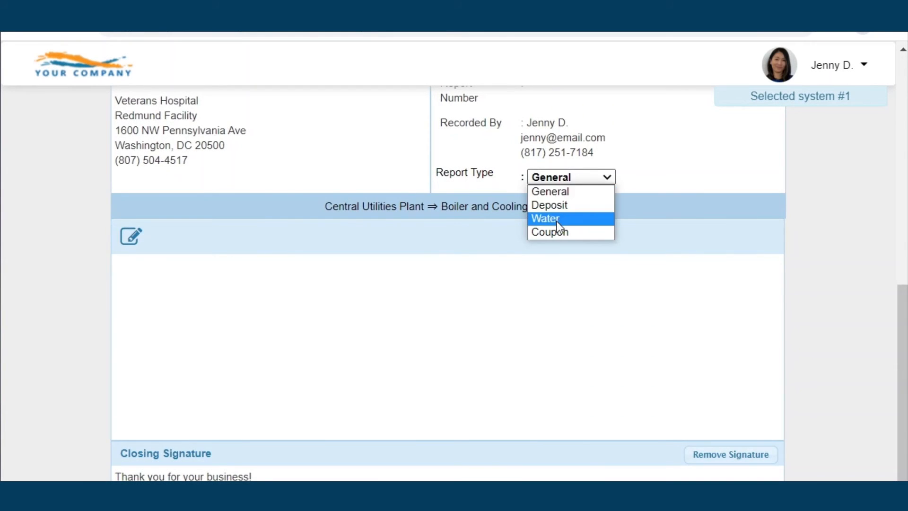
{"action": "left_click", "coordinate": [557, 221]}
{"action": "scroll", "coordinate": [558, 222], "scroll_direction": "down", "scroll_amount": 4}
{"action": "left_click", "coordinate": [283, 167]}
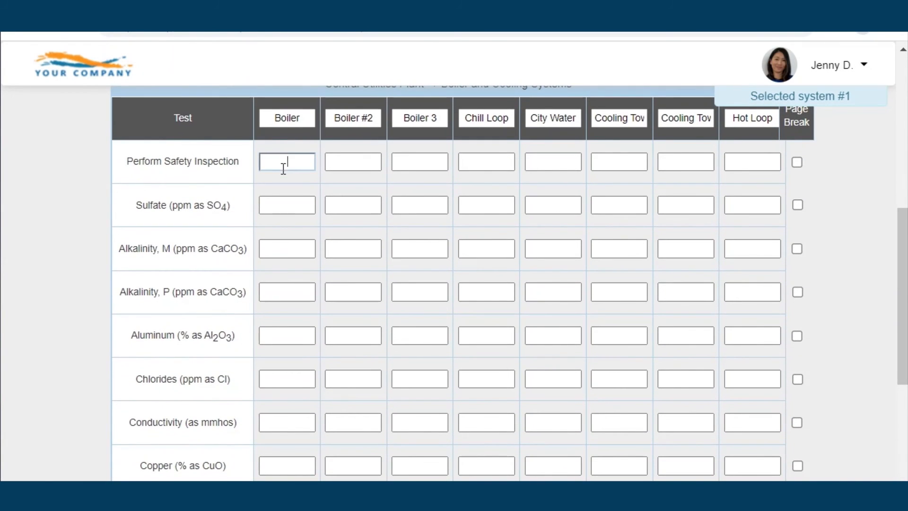
{"action": "left_click", "coordinate": [283, 210]}
{"action": "type", "text": "0.01"}
{"action": "left_click", "coordinate": [284, 247]}
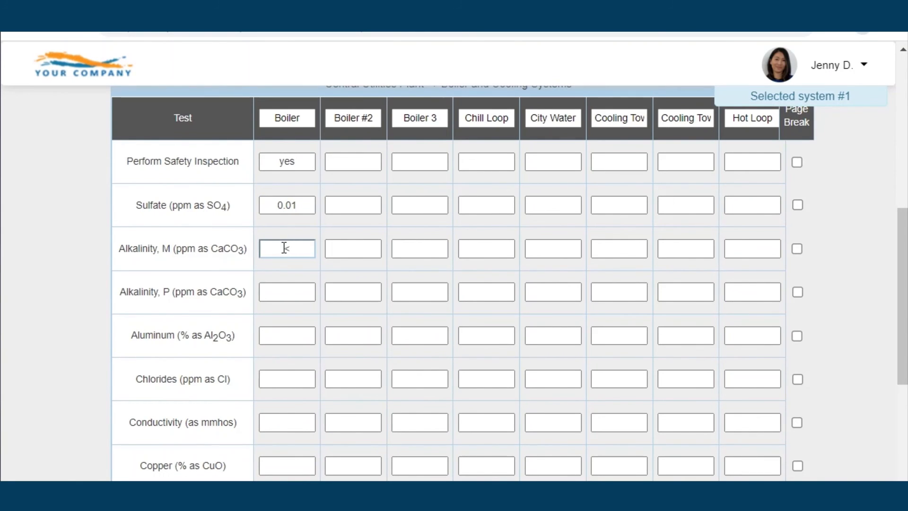
{"action": "type", "text": "<0.01"}
{"action": "scroll", "coordinate": [424, 279], "scroll_direction": "down", "scroll_amount": 5}
{"action": "scroll", "coordinate": [424, 279], "scroll_direction": "down", "scroll_amount": 12}
{"action": "scroll", "coordinate": [424, 278], "scroll_direction": "up", "scroll_amount": 20}
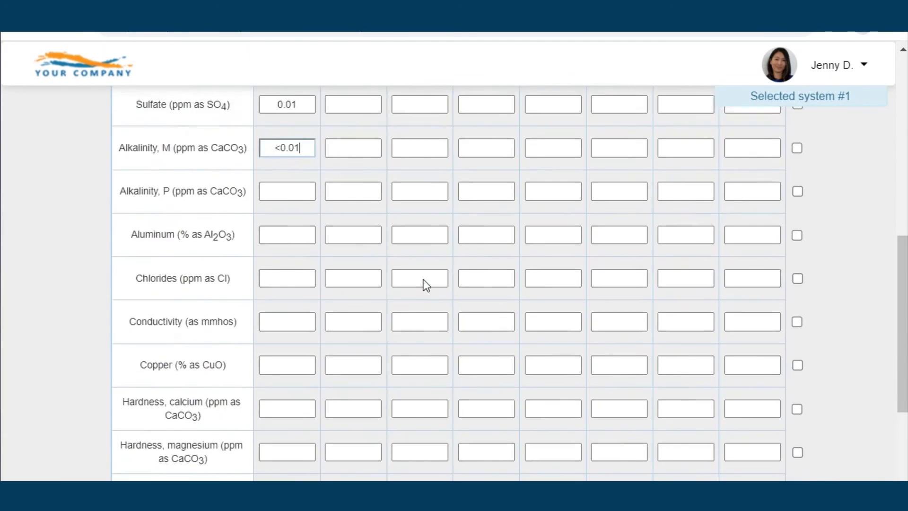
{"action": "left_click", "coordinate": [320, 286]}
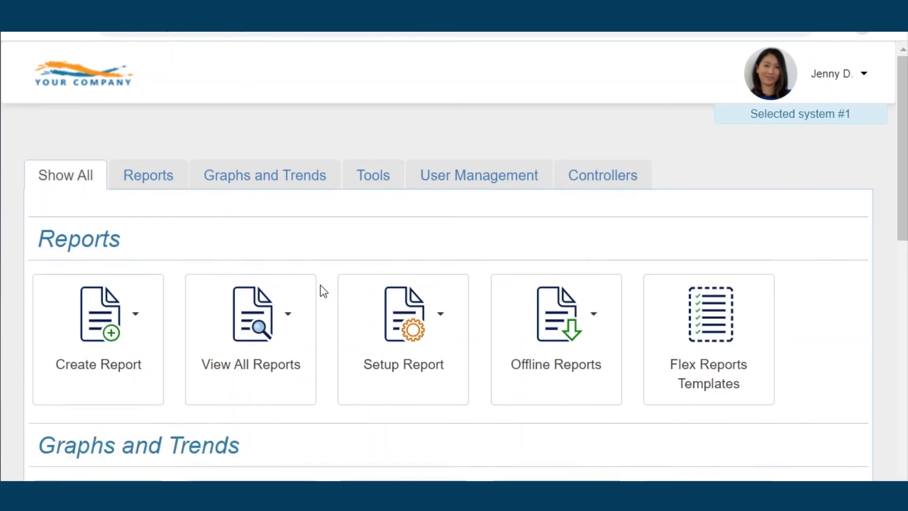
Create another new Lab report and set its report type to Coupon
{"action": "scroll", "coordinate": [320, 286], "scroll_direction": "down", "scroll_amount": 4}
{"action": "left_click", "coordinate": [121, 229]}
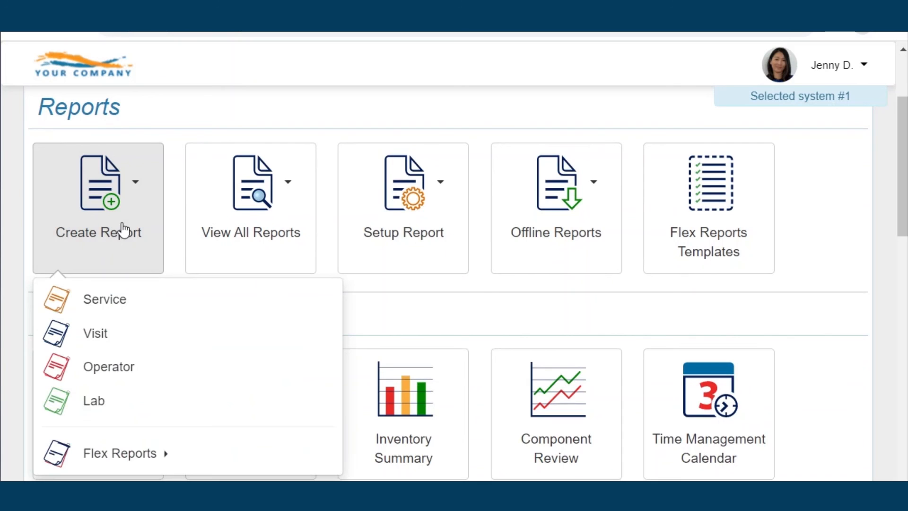
{"action": "left_click", "coordinate": [123, 405]}
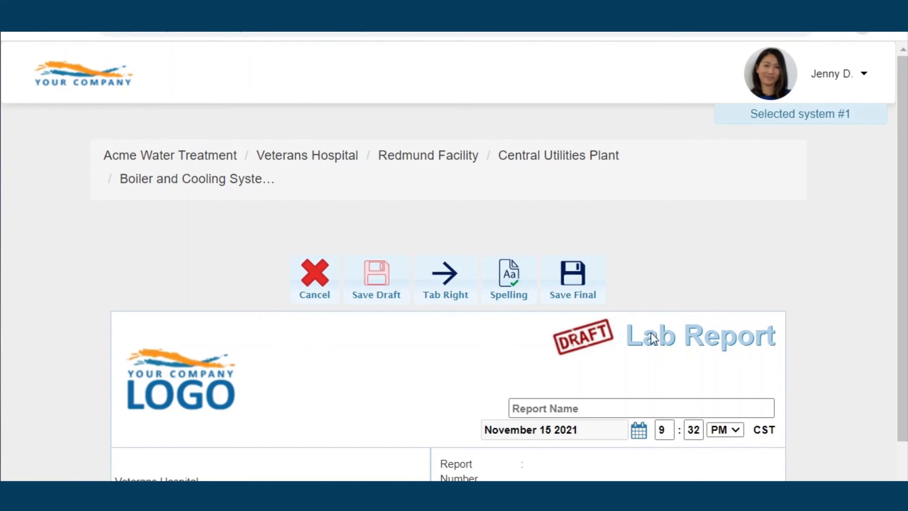
{"action": "scroll", "coordinate": [827, 356], "scroll_direction": "down", "scroll_amount": 8}
{"action": "left_click", "coordinate": [572, 177]}
{"action": "left_click", "coordinate": [546, 233]}
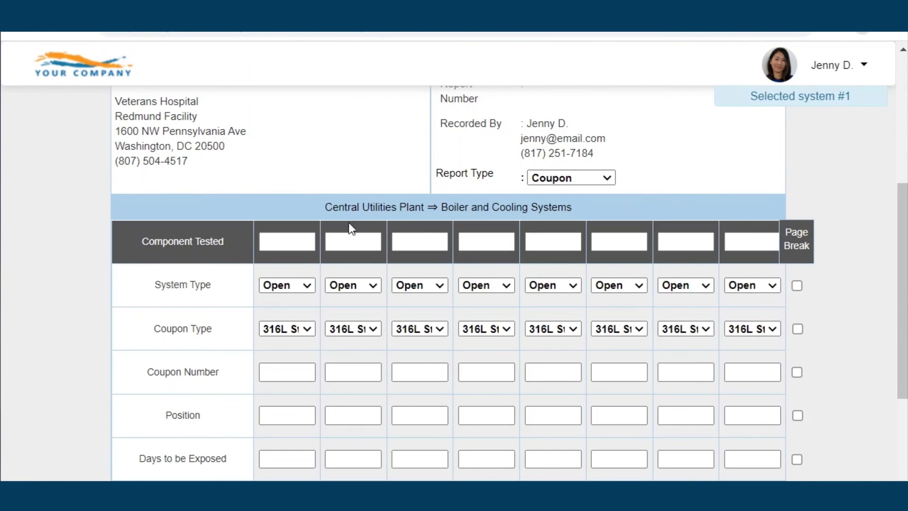
In the first column, enter Tower 1 as component tested, coupon type Mild Steel, coupon number 12345 and position 1
{"action": "left_click", "coordinate": [295, 245]}
{"action": "type", "text": "Tower 1"}
{"action": "left_click", "coordinate": [283, 329]}
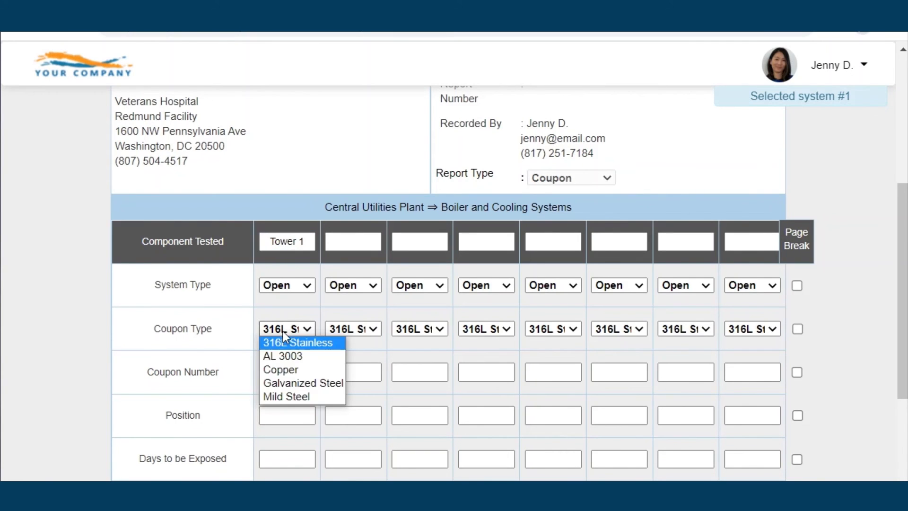
{"action": "left_click", "coordinate": [286, 394]}
{"action": "type", "text": "12345"}
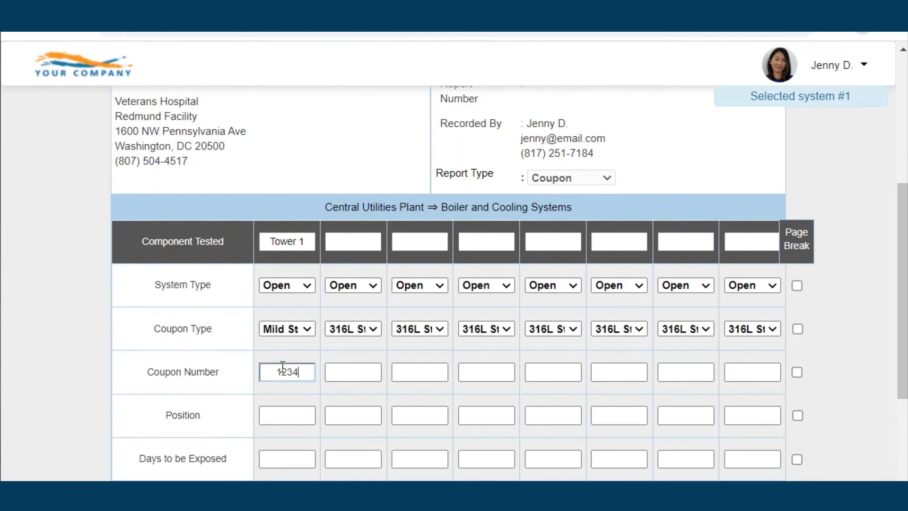
{"action": "left_click", "coordinate": [283, 414]}
{"action": "type", "text": "1"}
For Tower 1, enter 10 days to be exposed, initial weight 1.0 g, final weight 0.978 g, and dates 10/15/2021 in, 10/31/2021 out
{"action": "left_click", "coordinate": [290, 459]}
{"action": "left_click", "coordinate": [288, 501]}
{"action": "scroll", "coordinate": [454, 284], "scroll_direction": "down", "scroll_amount": 2}
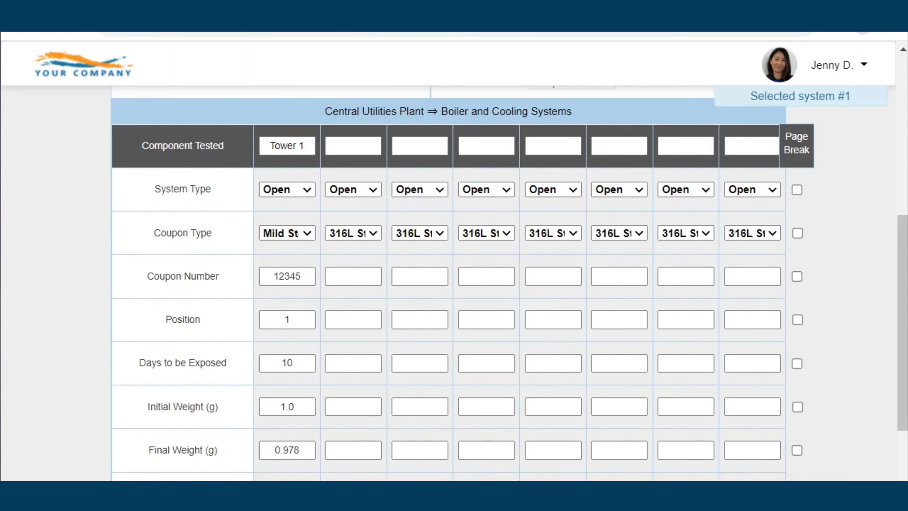
{"action": "scroll", "coordinate": [128, 411], "scroll_direction": "down", "scroll_amount": 6}
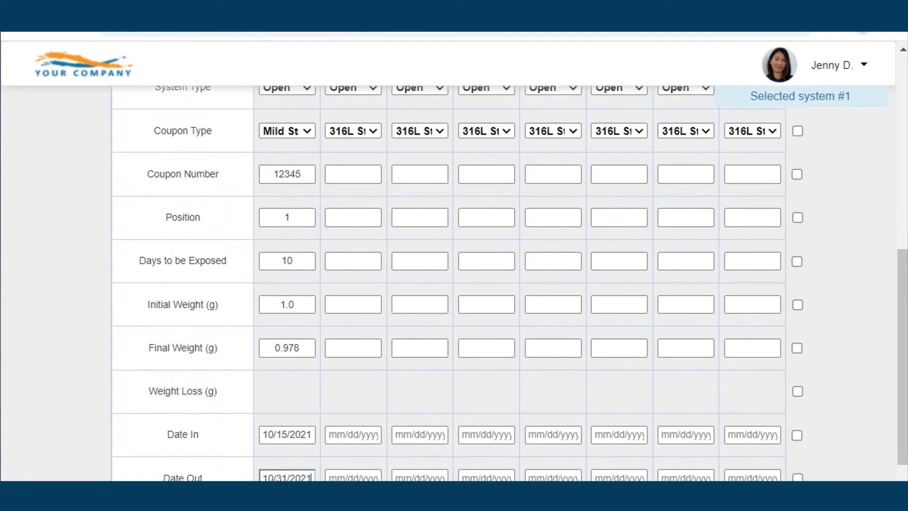
Open and close the Coupon report's comment editor and save the report as a draft
{"action": "left_click", "coordinate": [129, 410]}
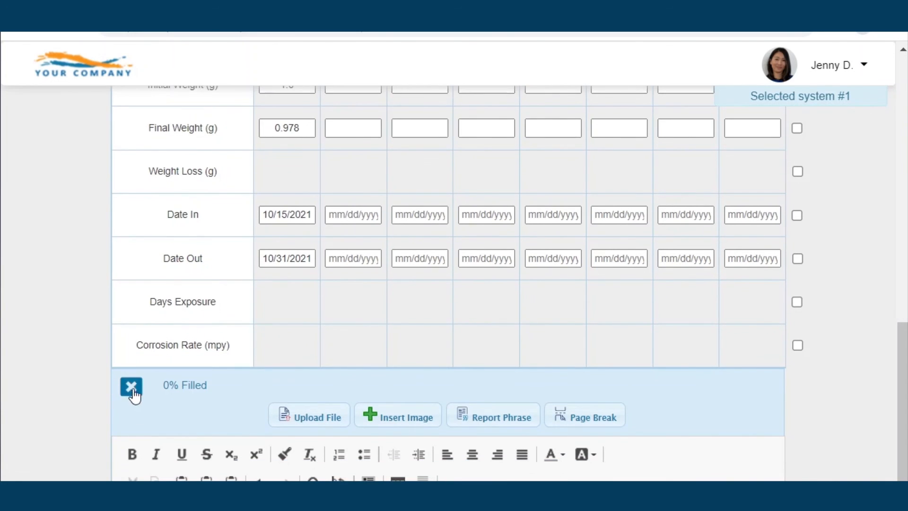
{"action": "left_click", "coordinate": [132, 388]}
{"action": "scroll", "coordinate": [132, 388], "scroll_direction": "down", "scroll_amount": 8}
{"action": "scroll", "coordinate": [132, 388], "scroll_direction": "up", "scroll_amount": 9}
{"action": "scroll", "coordinate": [132, 387], "scroll_direction": "up", "scroll_amount": 10}
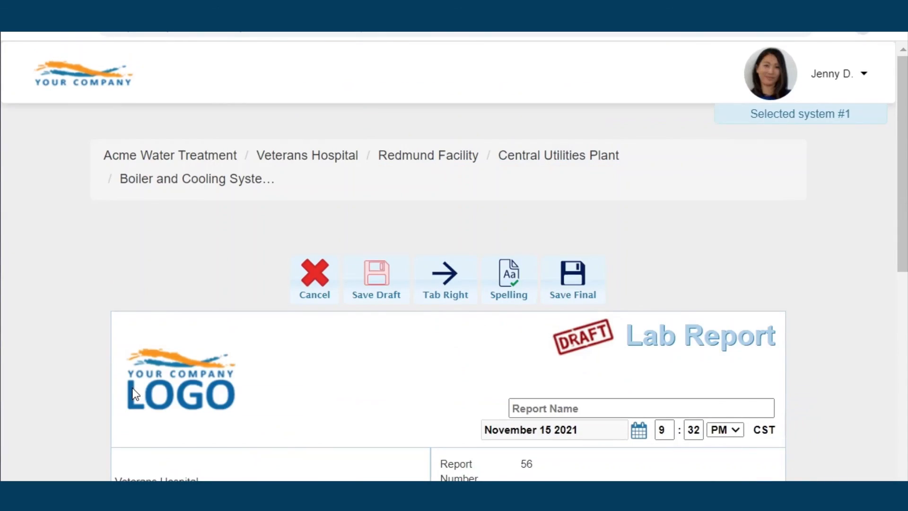
{"action": "left_click", "coordinate": [378, 297]}
{"action": "left_click", "coordinate": [464, 372]}
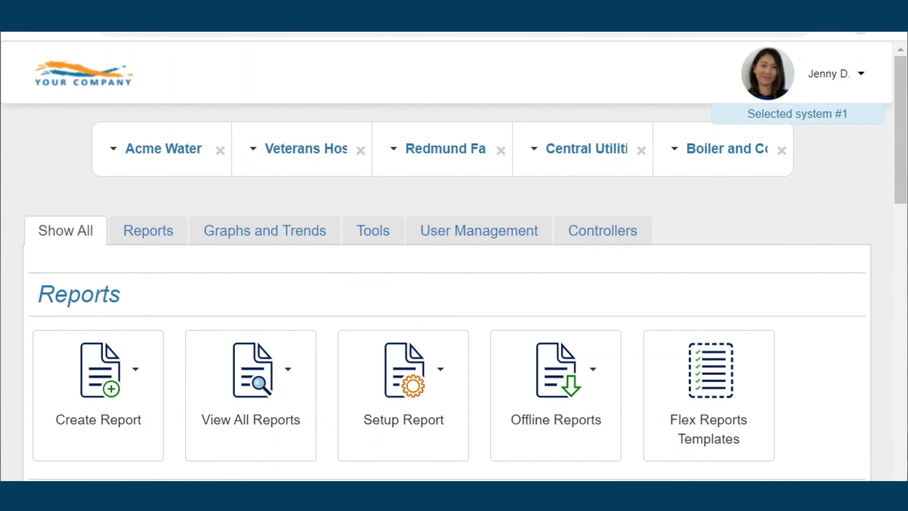
Browse the Flex report templates available for creation and start a new survey report from the list
{"action": "scroll", "coordinate": [454, 265], "scroll_direction": "down", "scroll_amount": 4}
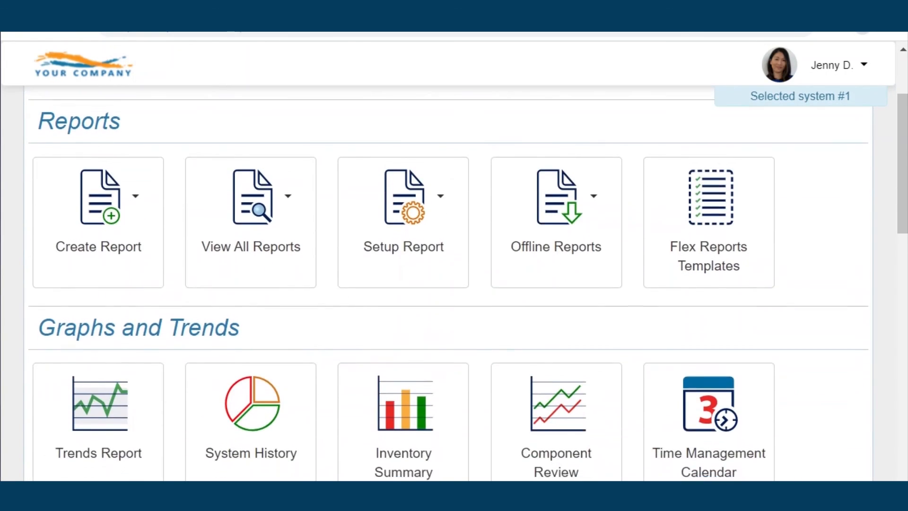
{"action": "left_click", "coordinate": [120, 241]}
{"action": "left_click", "coordinate": [156, 451]}
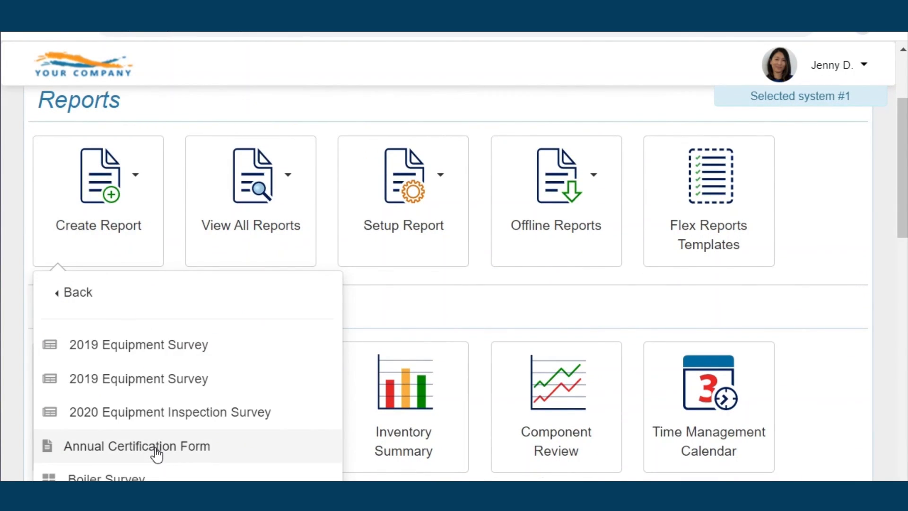
{"action": "scroll", "coordinate": [156, 451], "scroll_direction": "down", "scroll_amount": 7}
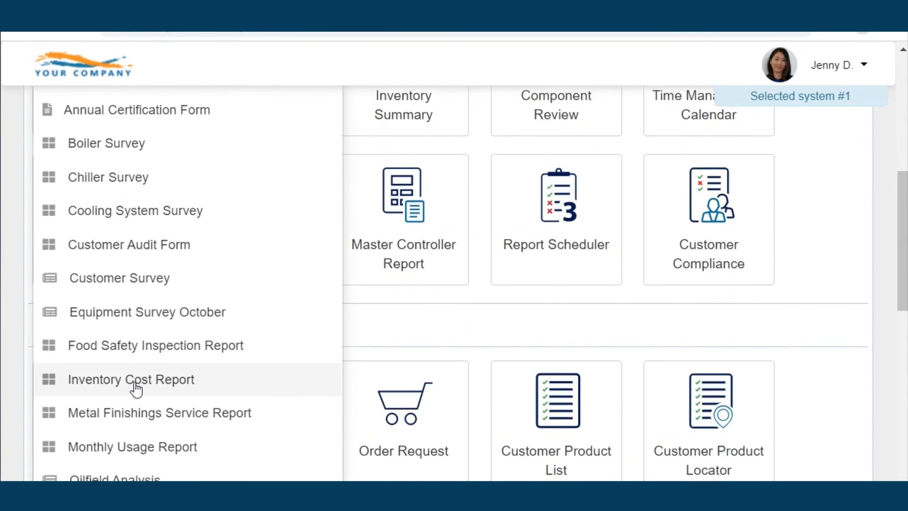
{"action": "scroll", "coordinate": [136, 388], "scroll_direction": "up", "scroll_amount": 4}
{"action": "left_click", "coordinate": [89, 198]}
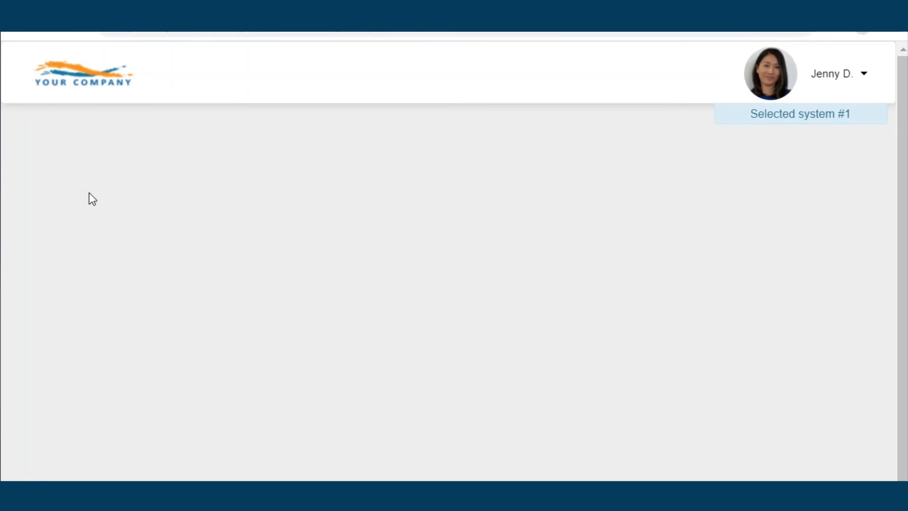
Enter W600 as the controller's make and model in the Feed and Control System section
{"action": "scroll", "coordinate": [89, 192], "scroll_direction": "down", "scroll_amount": 2}
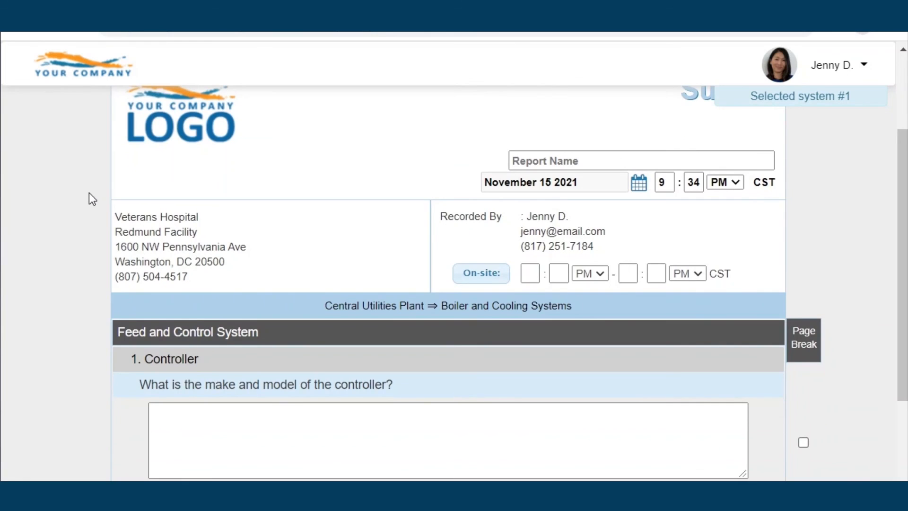
{"action": "scroll", "coordinate": [89, 192], "scroll_direction": "down", "scroll_amount": 4}
{"action": "left_click", "coordinate": [215, 241]}
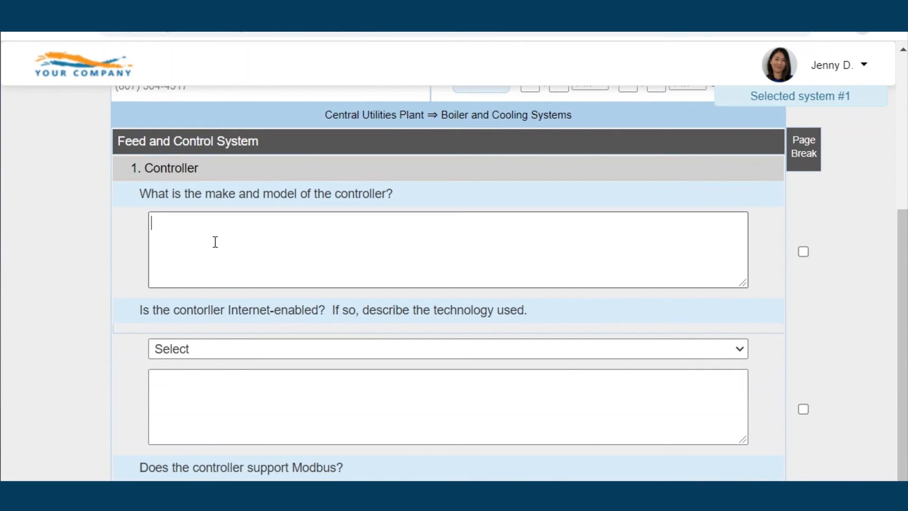
{"action": "type", "text": "W6"}
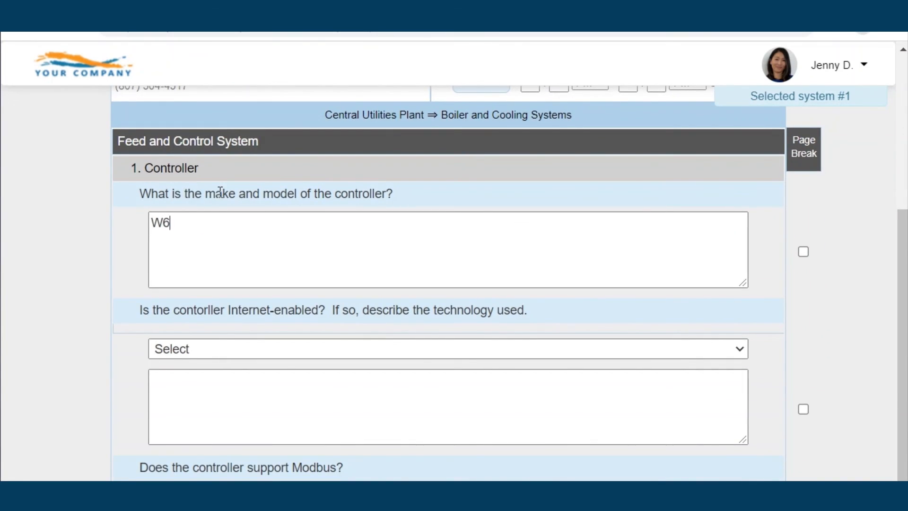
{"action": "type", "text": "00"}
Answer the Internet-enabled question with "Yes - it uses a WiFi connection." and go to the Modbus question's answer field
{"action": "scroll", "coordinate": [201, 352], "scroll_direction": "down", "scroll_amount": 4}
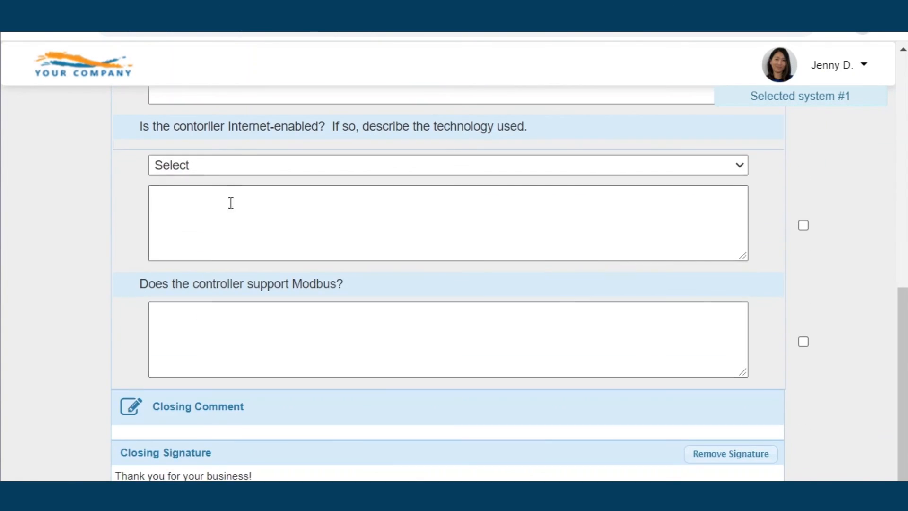
{"action": "left_click", "coordinate": [233, 161]}
{"action": "left_click", "coordinate": [214, 219]}
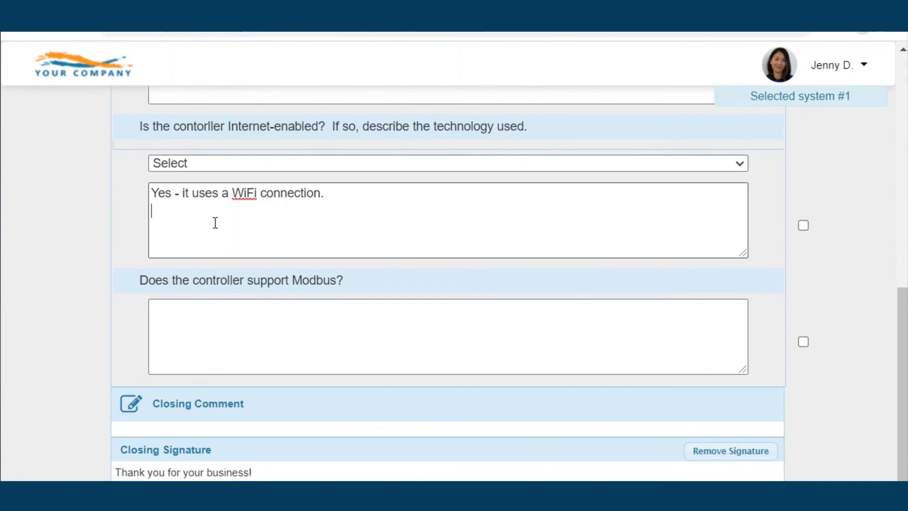
{"action": "left_click", "coordinate": [223, 319]}
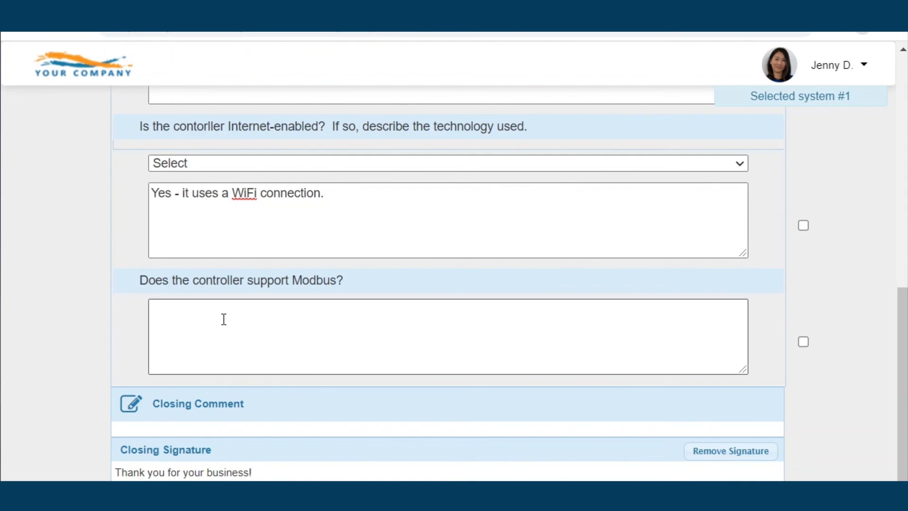
{"action": "scroll", "coordinate": [224, 319], "scroll_direction": "up", "scroll_amount": 10}
{"action": "scroll", "coordinate": [222, 318], "scroll_direction": "up", "scroll_amount": 3}
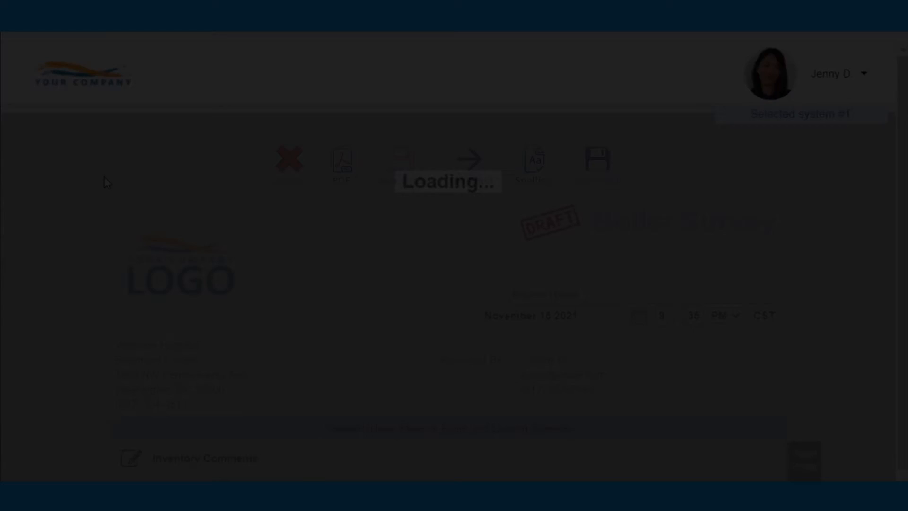
In the boiler report, enter Boiler Room as the name and Brand Name as the manufacturer for Location #1
{"action": "scroll", "coordinate": [297, 252], "scroll_direction": "down", "scroll_amount": 2}
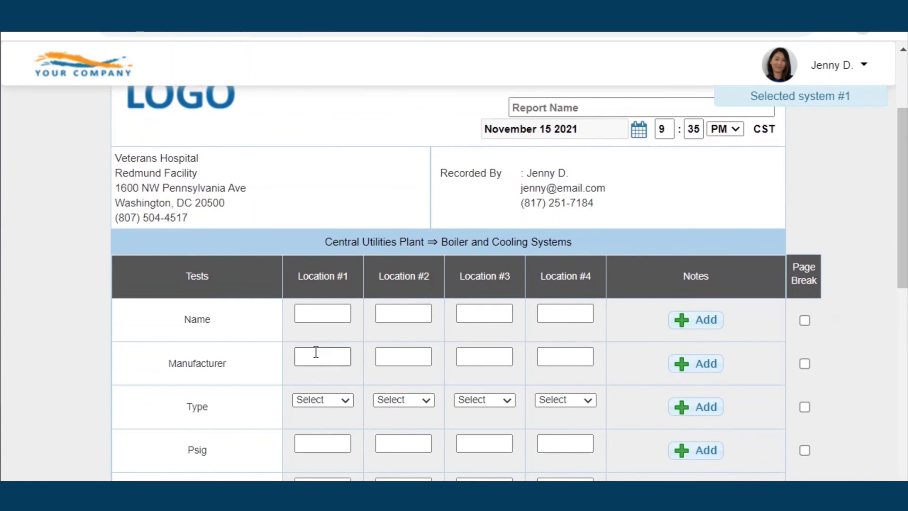
{"action": "scroll", "coordinate": [319, 389], "scroll_direction": "down", "scroll_amount": 1}
{"action": "scroll", "coordinate": [311, 311], "scroll_direction": "up", "scroll_amount": 1}
{"action": "left_click", "coordinate": [319, 296]}
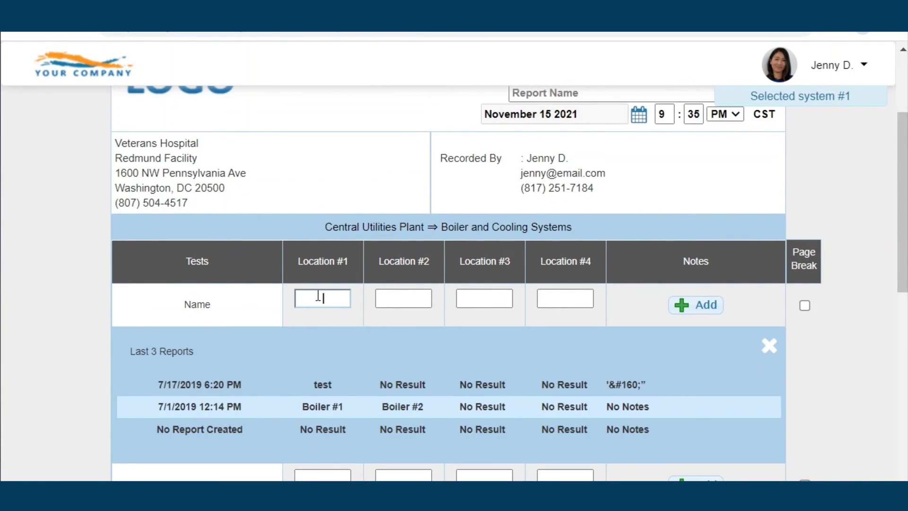
{"action": "type", "text": "Boiler Room"}
{"action": "key", "text": "Tab"}
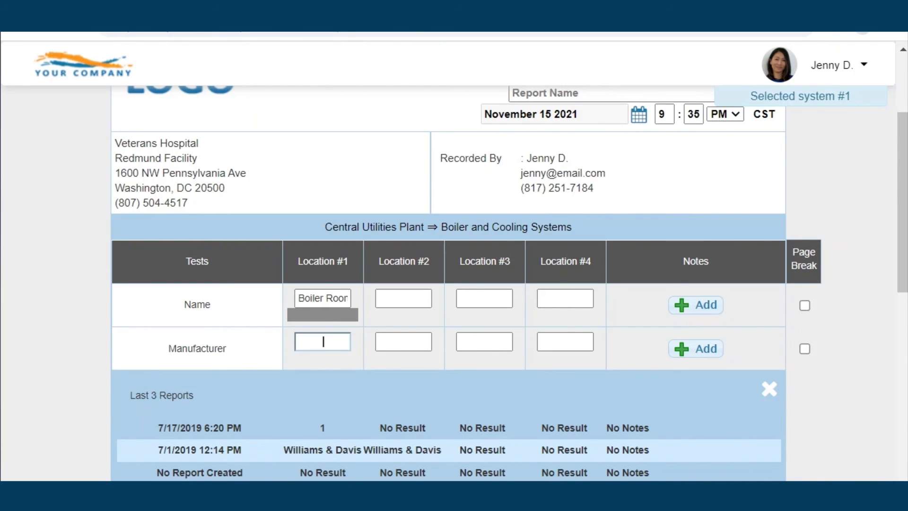
{"action": "key", "text": "Tab"}
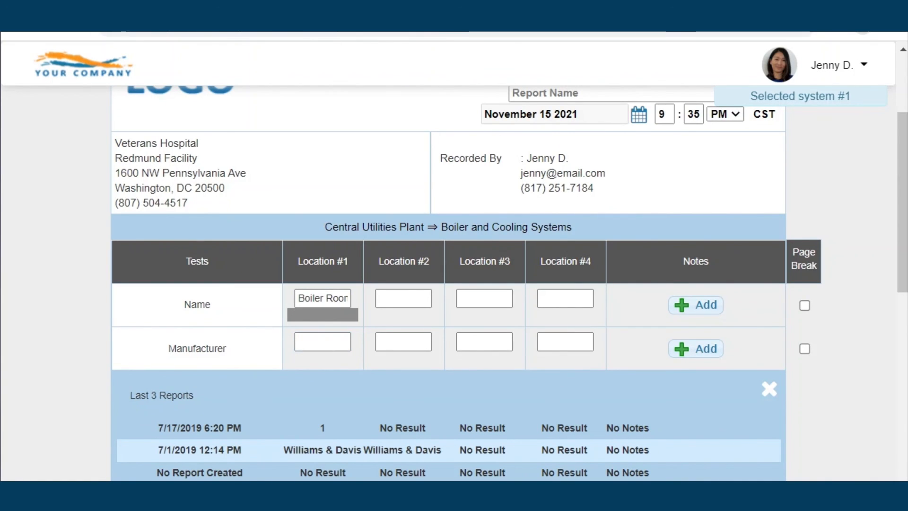
{"action": "left_click", "coordinate": [322, 340]}
{"action": "type", "text": "Brand N"}
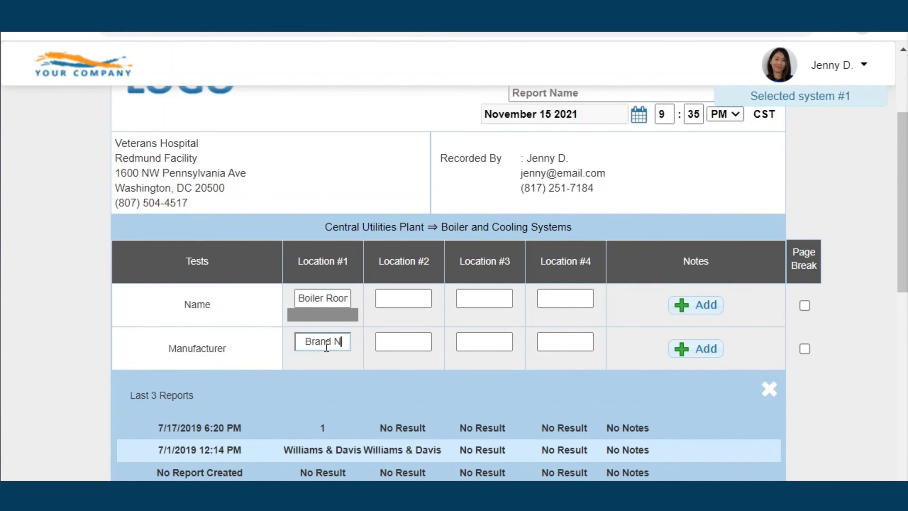
{"action": "type", "text": "ame"}
Set Location #1's type to Fire-tube and its Psig to 15, and start adding a note to the Psig test
{"action": "scroll", "coordinate": [344, 364], "scroll_direction": "down", "scroll_amount": 3}
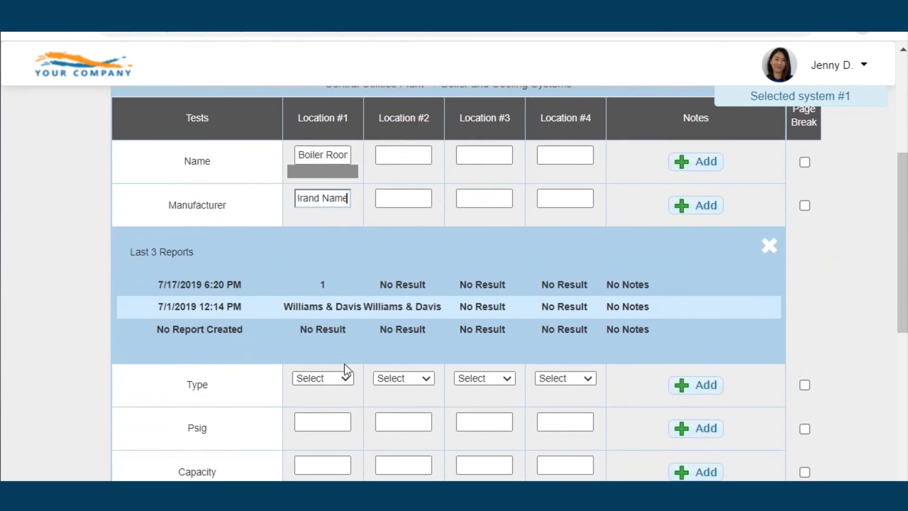
{"action": "left_click", "coordinate": [328, 378]}
{"action": "left_click", "coordinate": [322, 266]}
{"action": "left_click", "coordinate": [323, 422]}
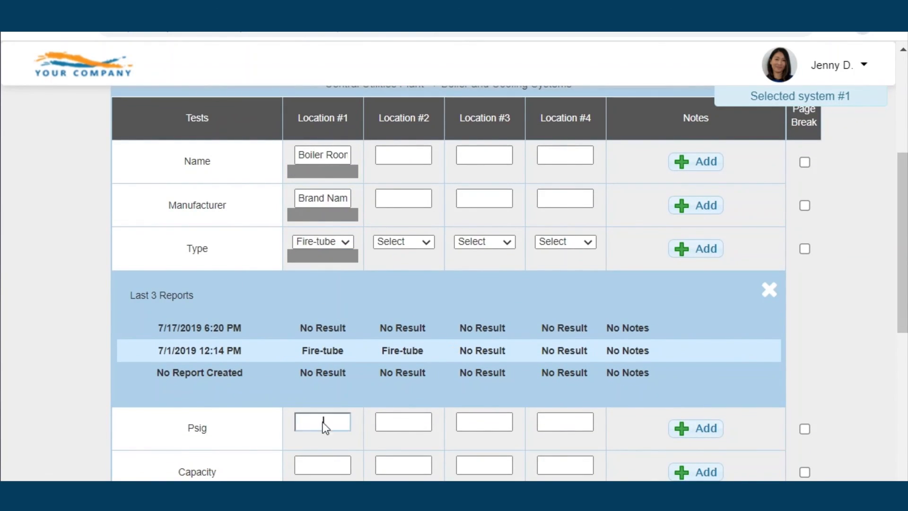
{"action": "type", "text": "15"}
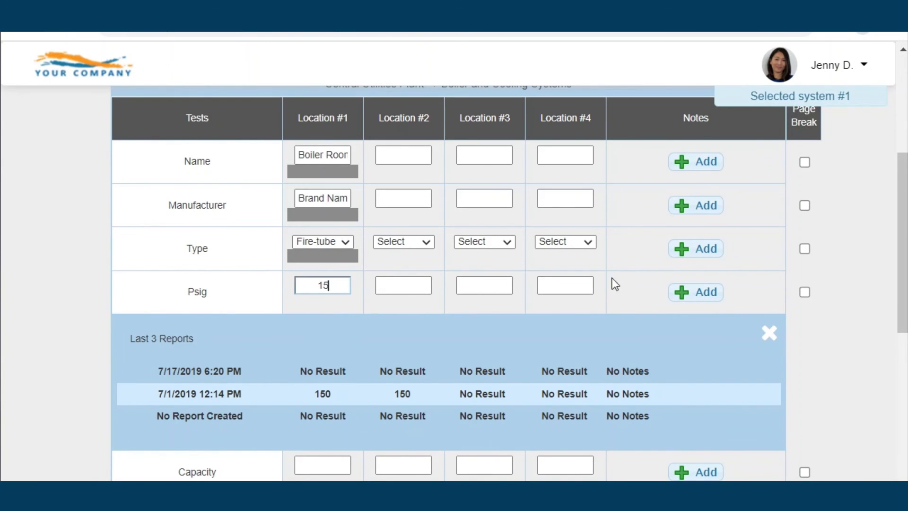
{"action": "left_click", "coordinate": [688, 292]}
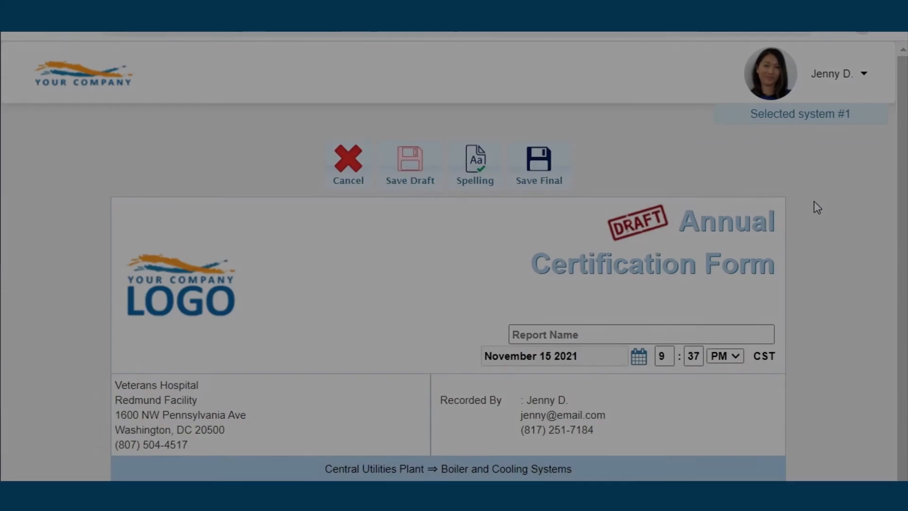
Enter "Enter Comments Here." in the Annual Certification Form's comment section and close the comment editor
{"action": "scroll", "coordinate": [813, 202], "scroll_direction": "down", "scroll_amount": 4}
{"action": "scroll", "coordinate": [817, 207], "scroll_direction": "down", "scroll_amount": 1}
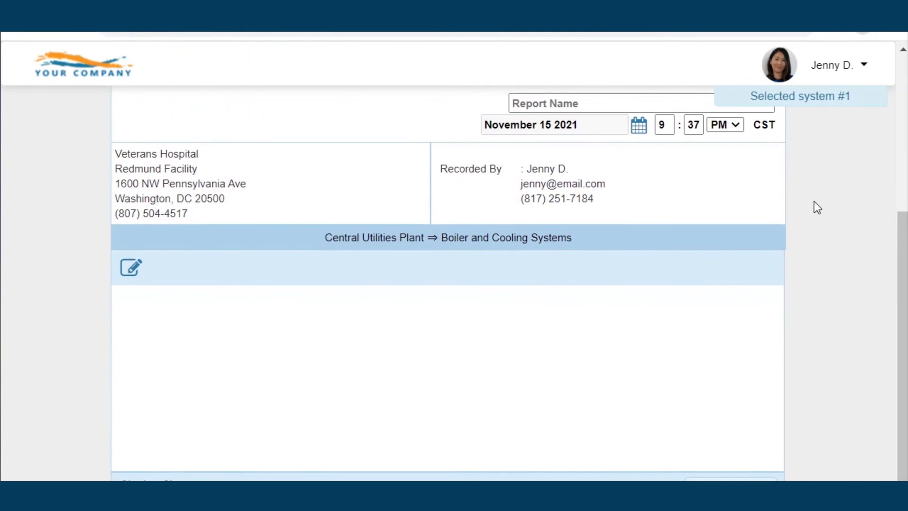
{"action": "left_click", "coordinate": [133, 274]}
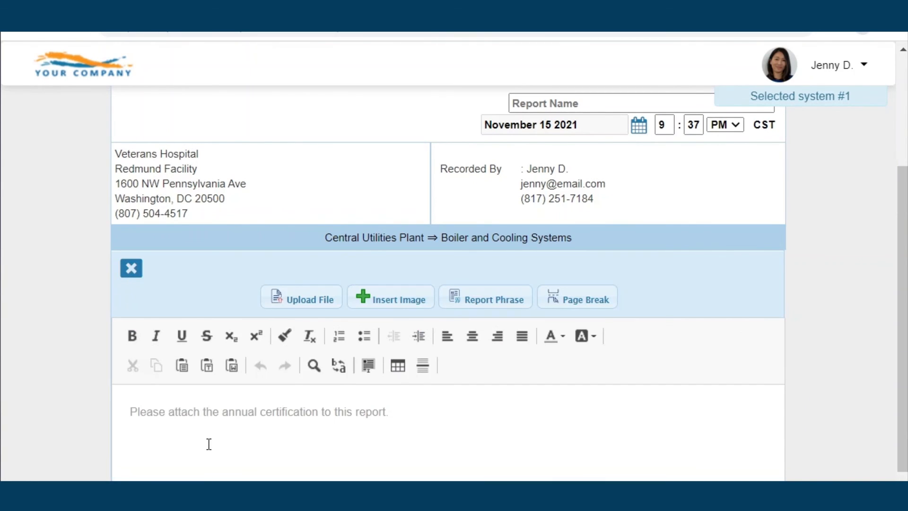
{"action": "left_click", "coordinate": [209, 440]}
{"action": "type", "text": "En"}
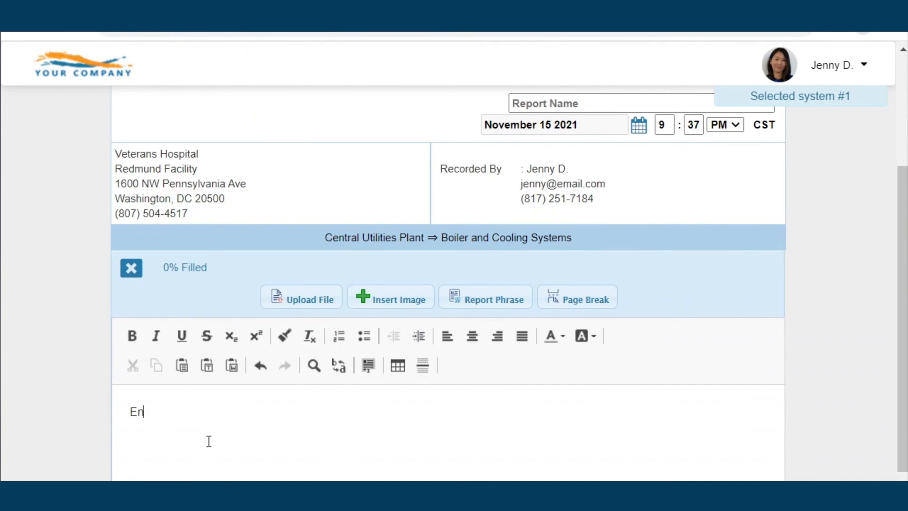
{"action": "type", "text": "ter Comments Here."}
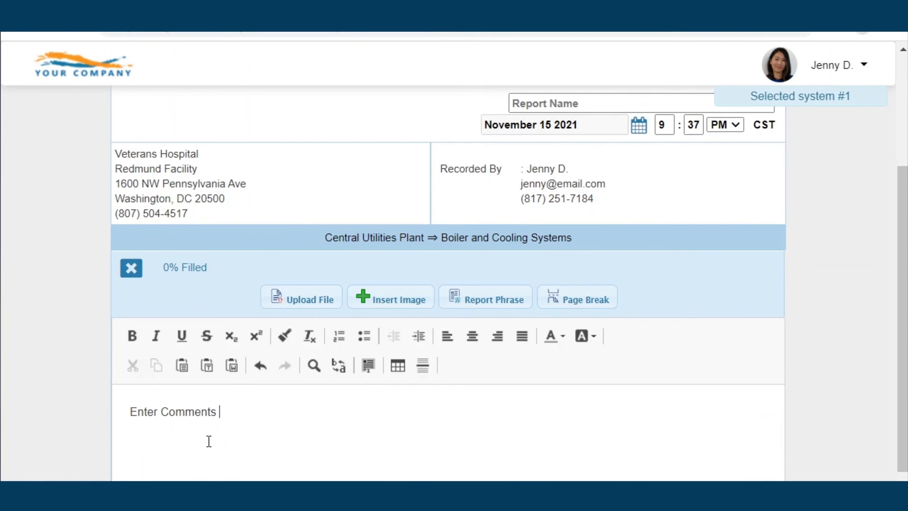
{"action": "left_click", "coordinate": [133, 269]}
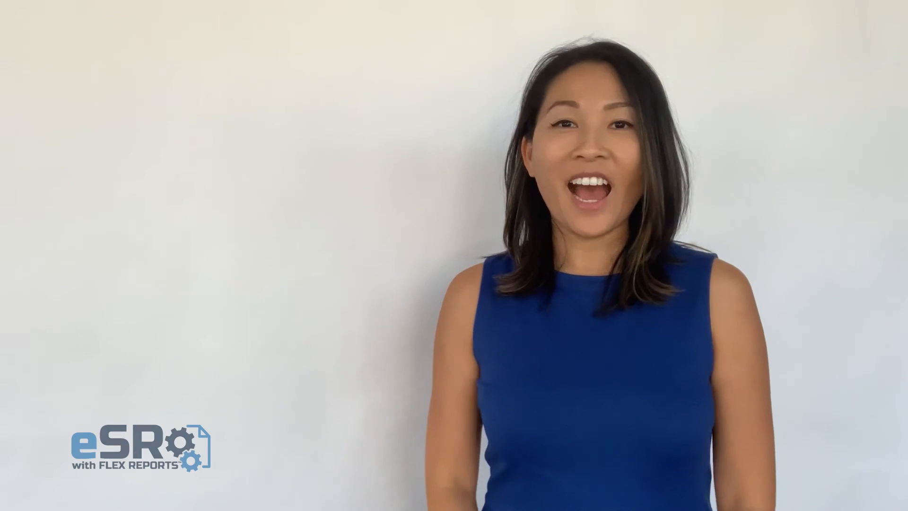